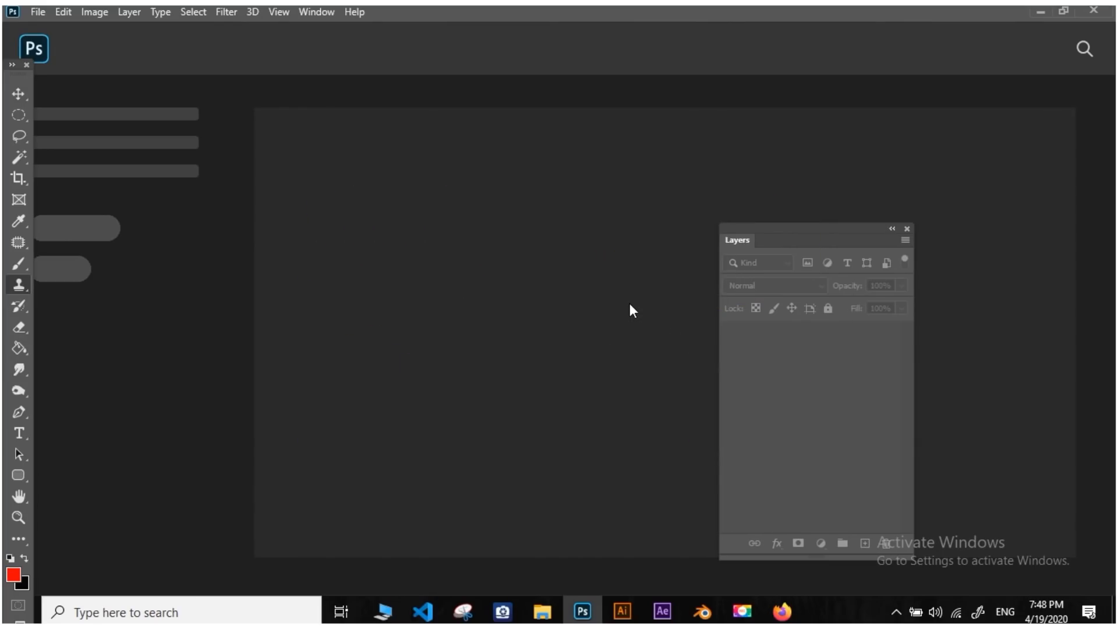
Open the portrait 40306 from the FaceRetouching folder in Photoshop after previewing it
left_click(1040, 11)
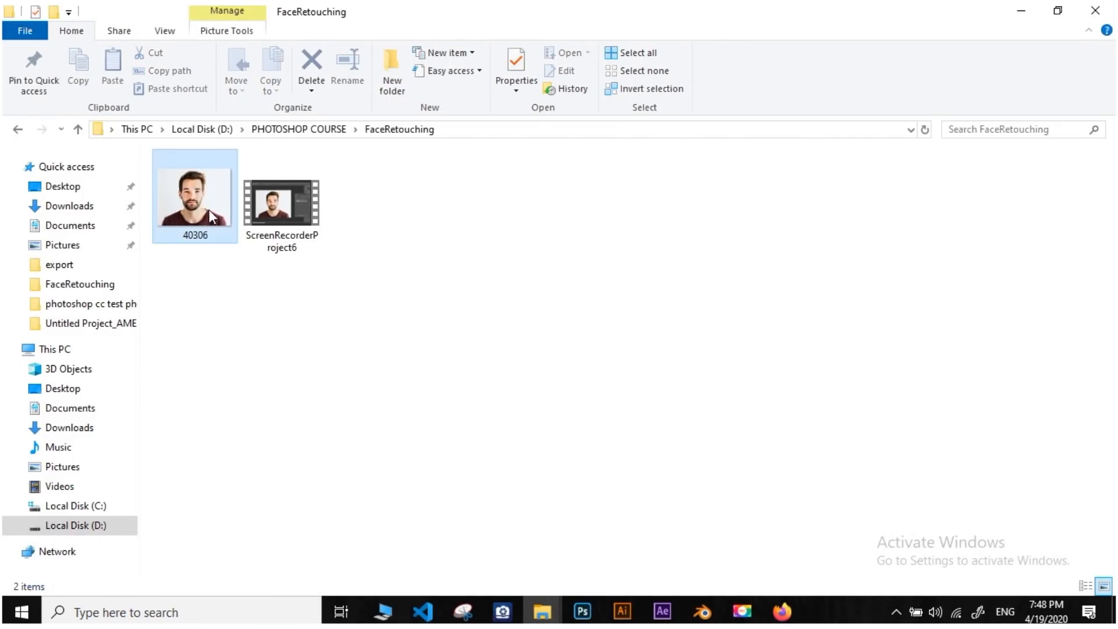
double_click(188, 205)
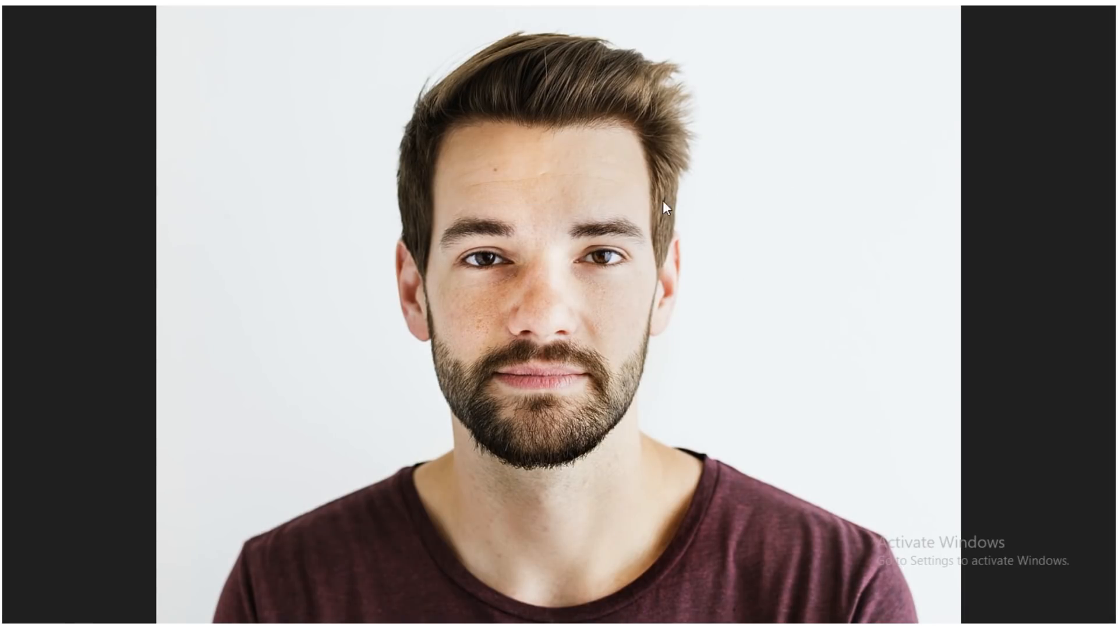
key("Escape")
left_click(401, 257)
left_click_drag(224, 208, 485, 211)
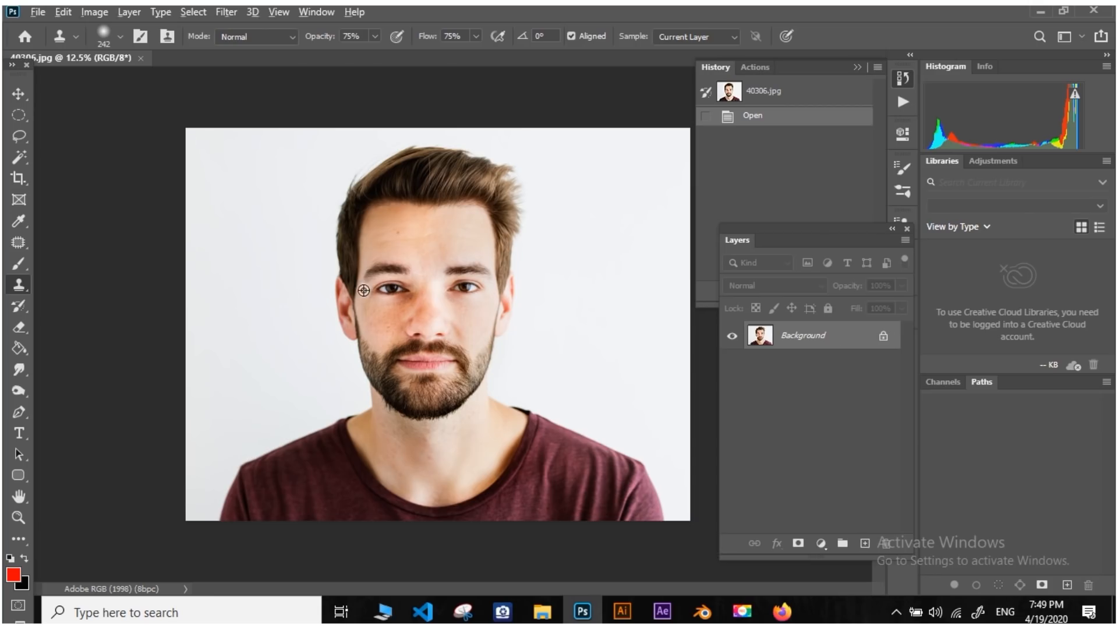
Check the Clone Stamp tool's opacity and flow settings
scroll(408, 288, "up", 2)
mouse_move(448, 255)
left_mouse_down()
mouse_move(448, 319)
mouse_move(446, 279)
left_mouse_up()
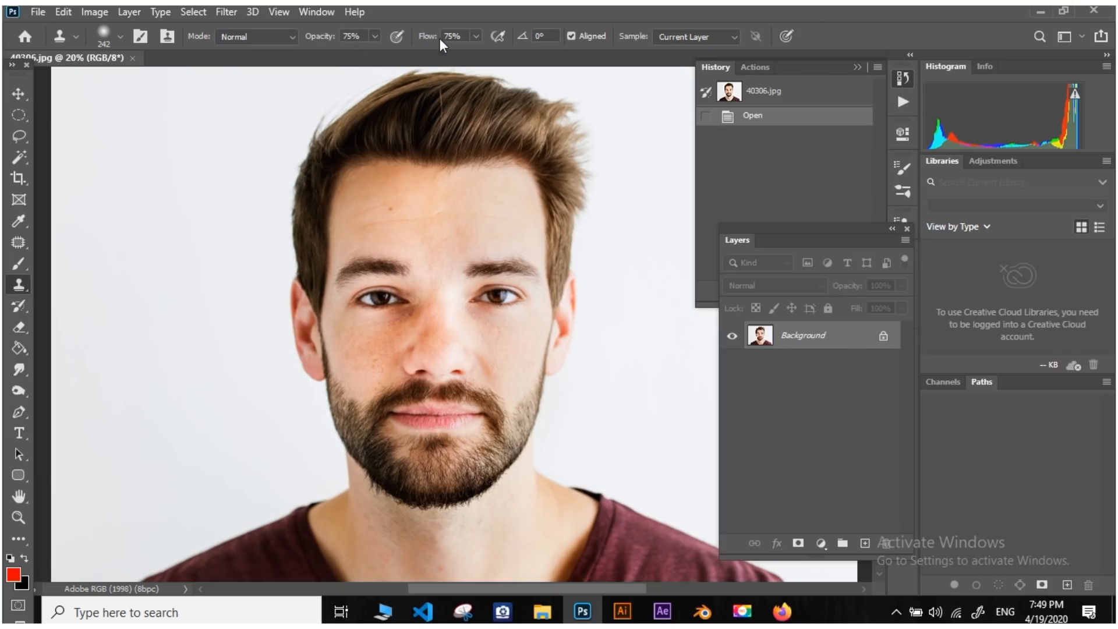
left_click(375, 36)
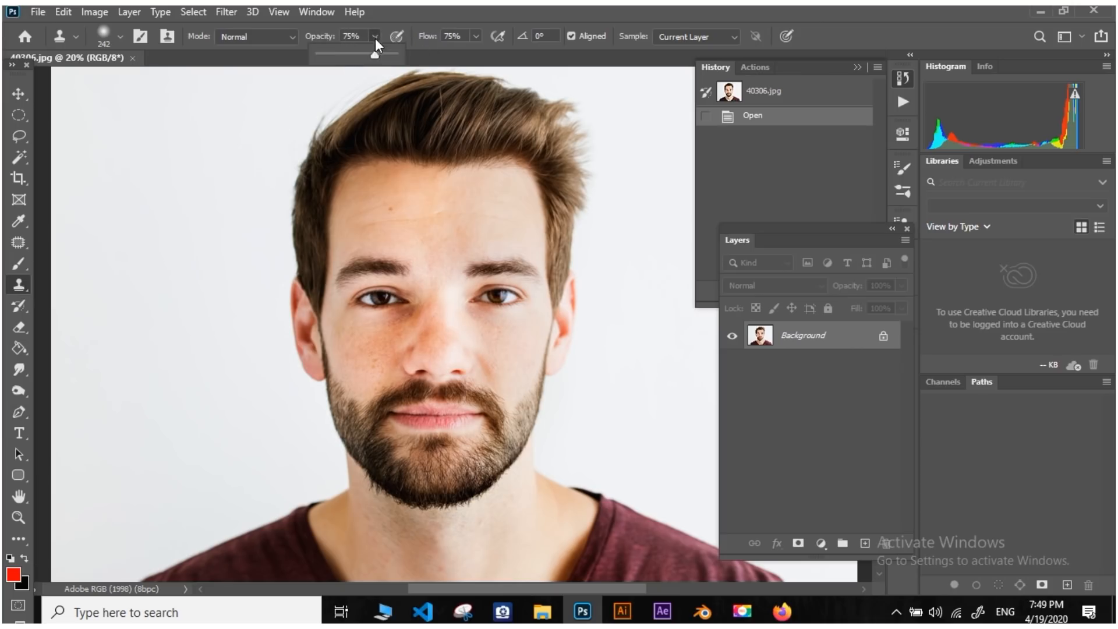
left_click(370, 36)
left_click(476, 36)
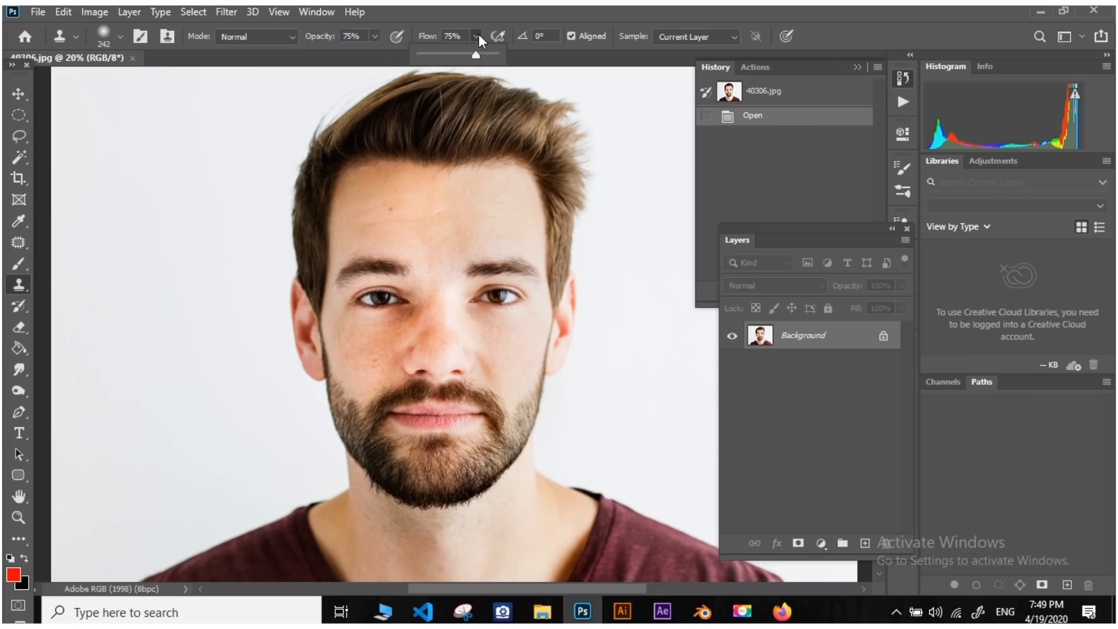
left_click(475, 37)
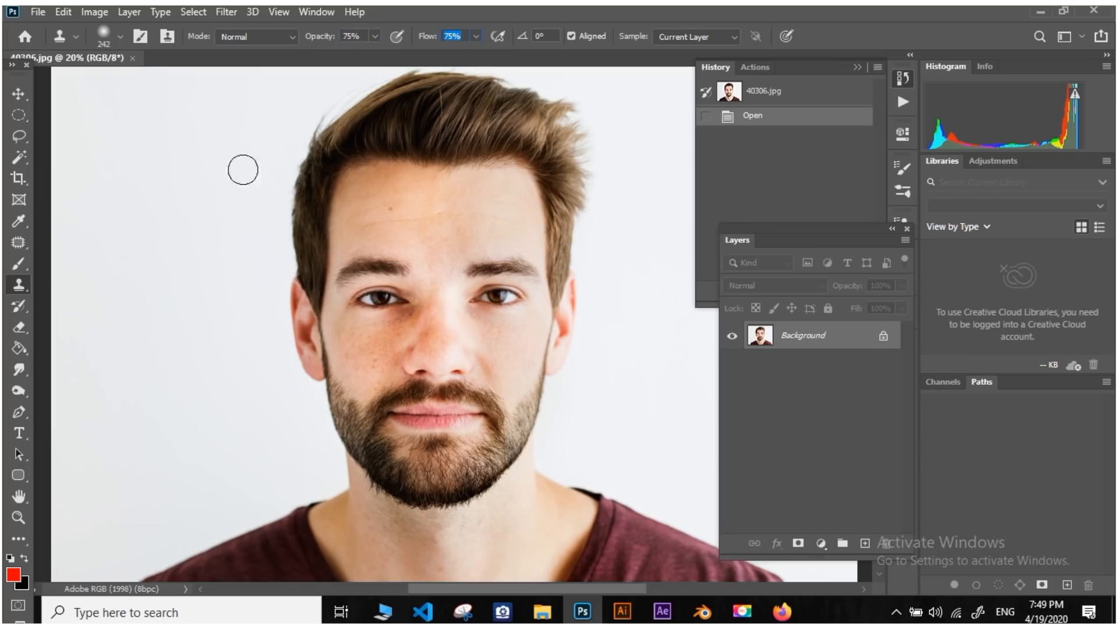
Reactivate the Clone Stamp tool and enlarge its brush to size 252
left_click(19, 94)
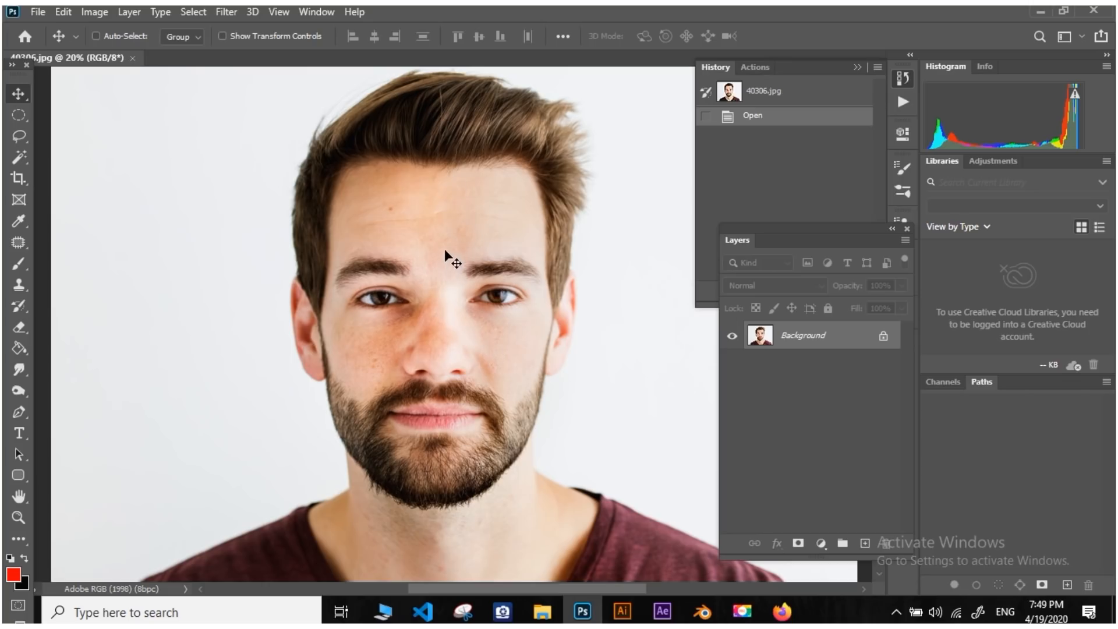
left_click(19, 286)
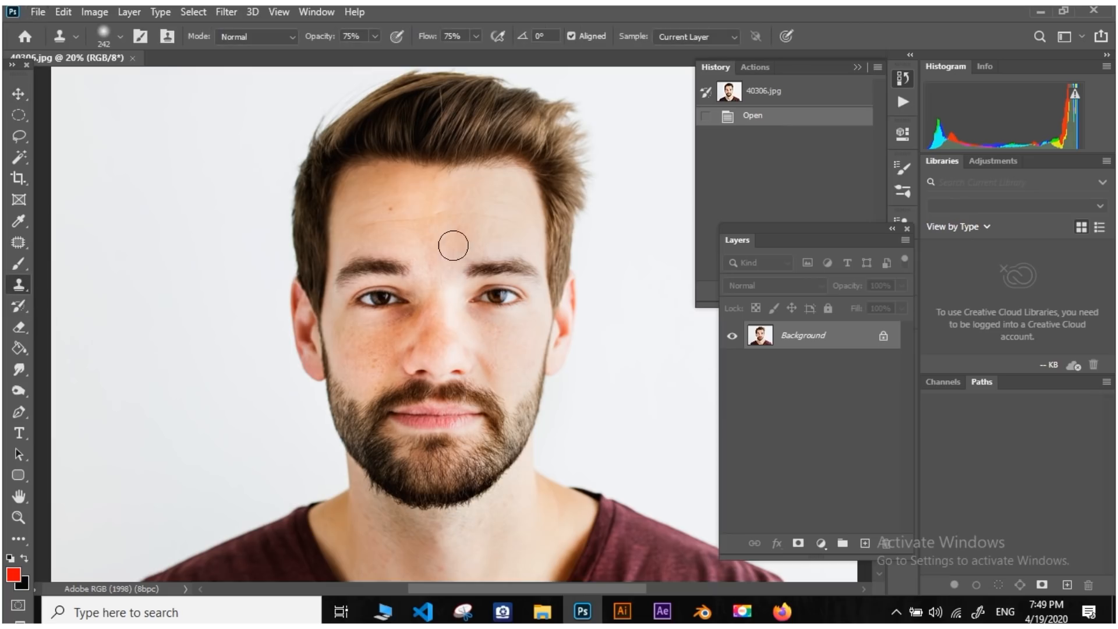
right_click(446, 217, "alt")
Examine the skin of the cheek between the nose and ear up close, keeping the layer list clear of the face
left_click_drag(793, 227, 763, 243)
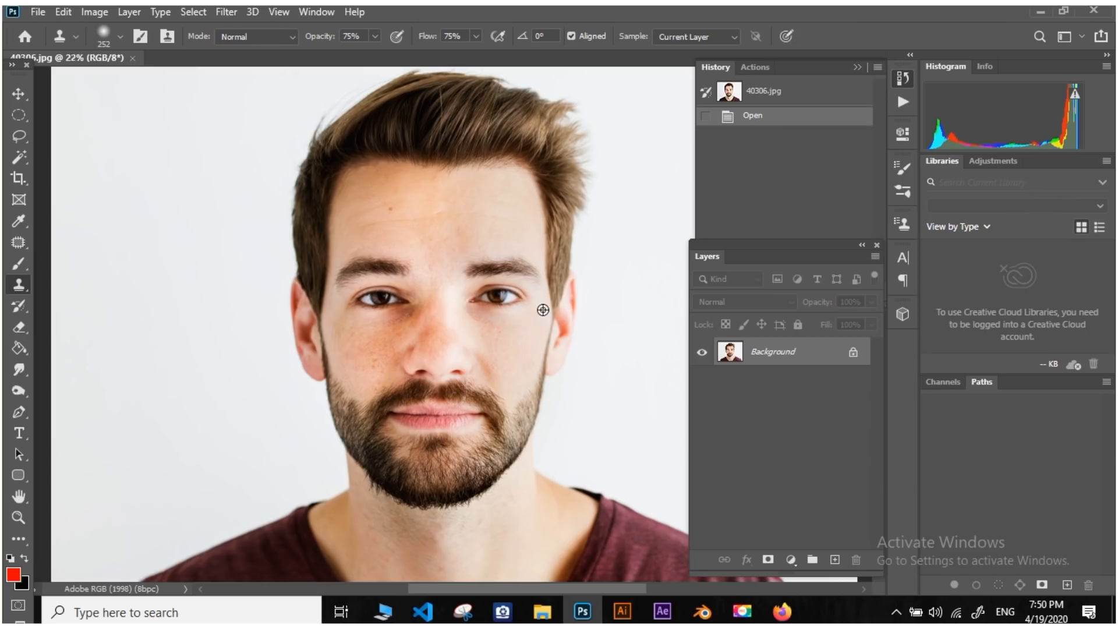
scroll(542, 310, "up", 4)
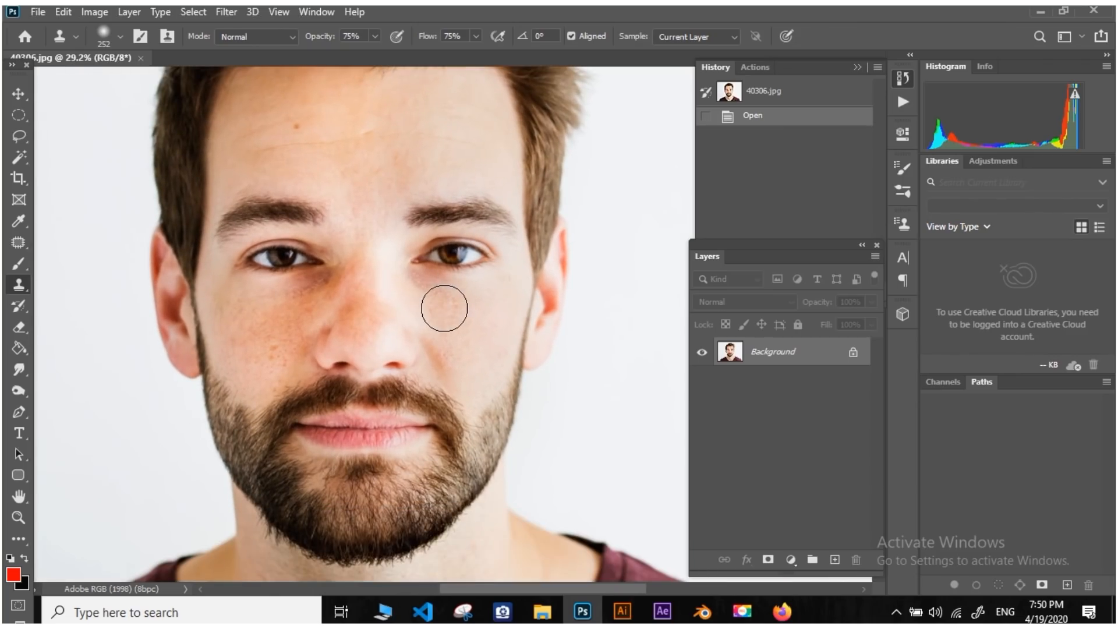
left_click_drag(763, 246, 704, 245)
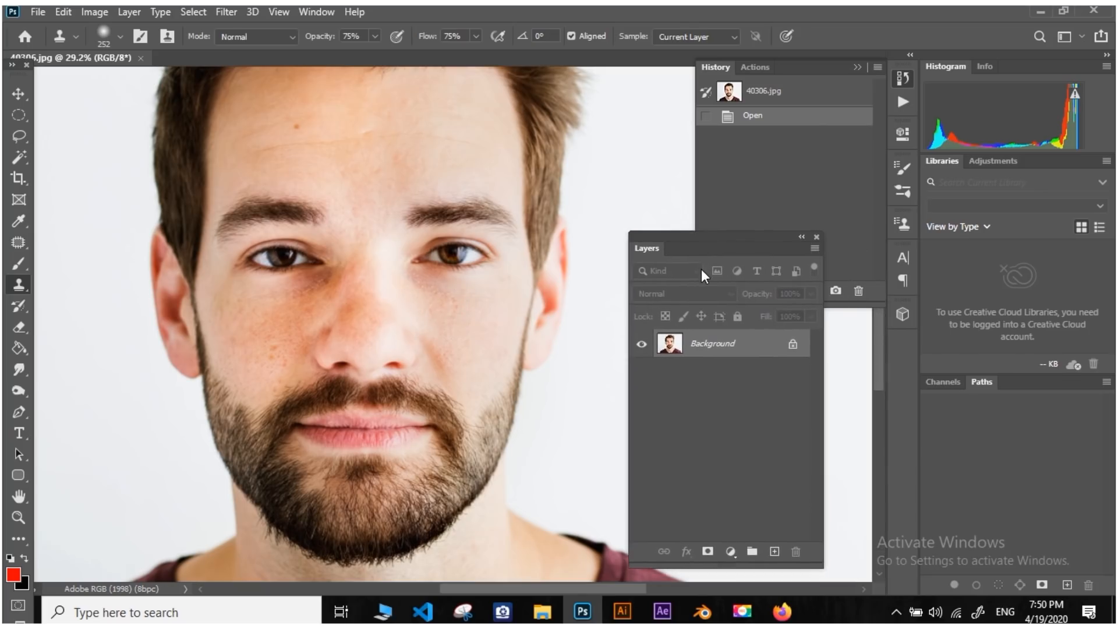
left_click_drag(724, 250, 802, 221)
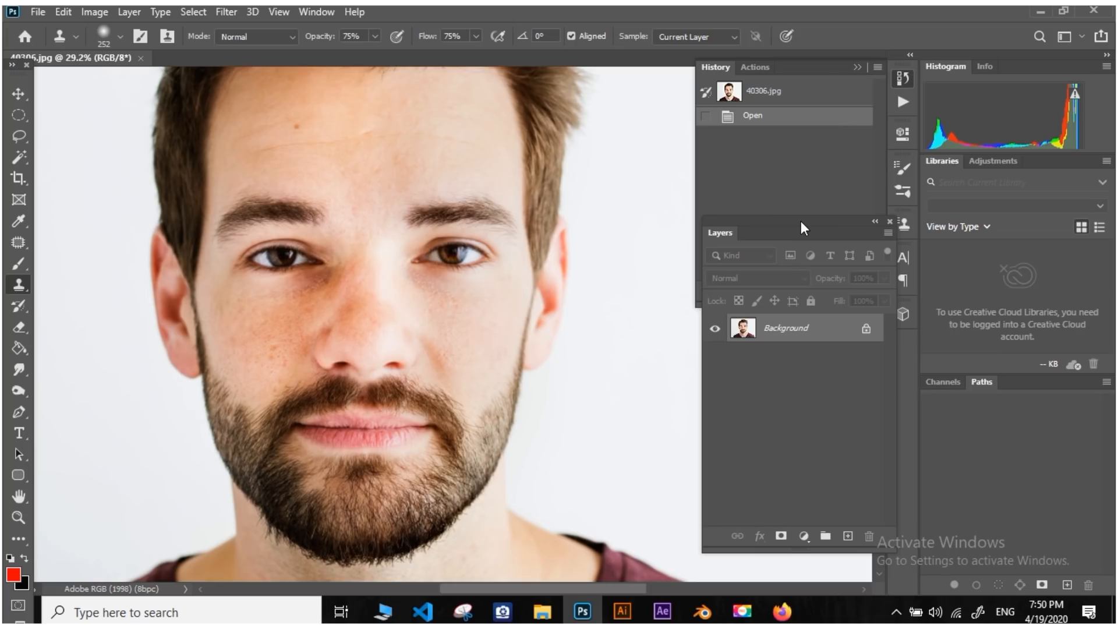
mouse_move(767, 236)
left_mouse_down()
mouse_move(769, 220)
mouse_move(737, 233)
left_mouse_up()
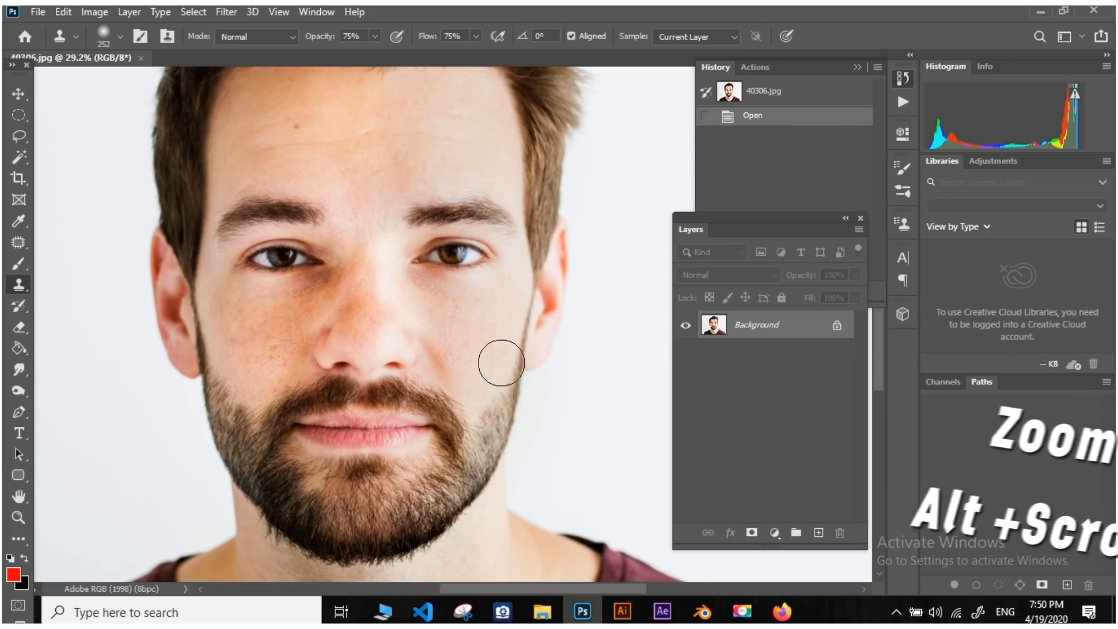
scroll(501, 363, "up", 5)
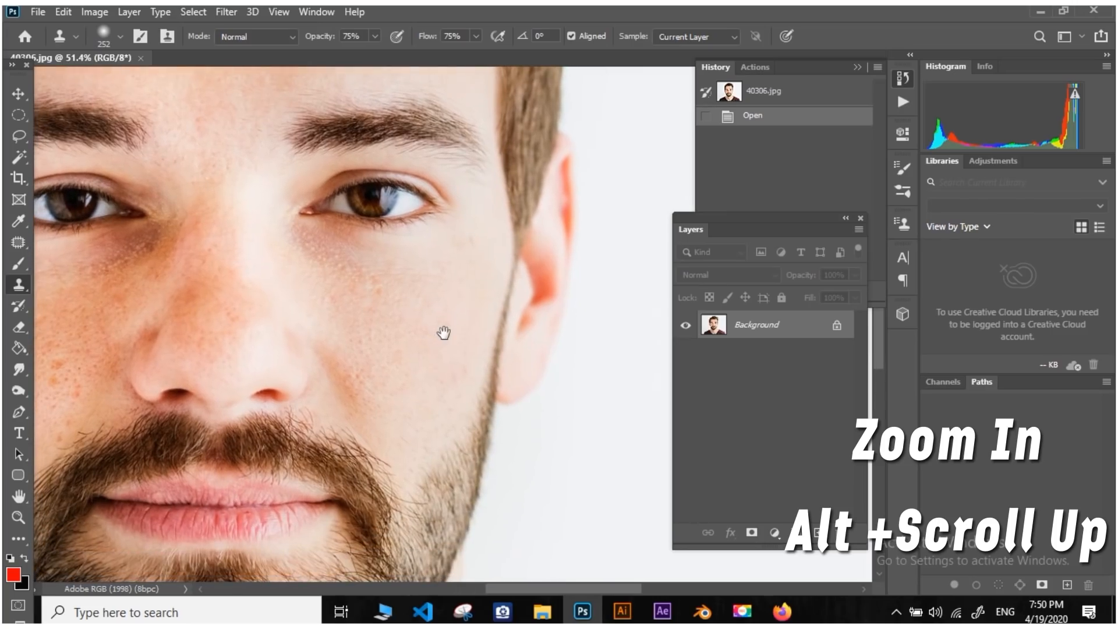
left_click_drag(430, 347, 426, 341)
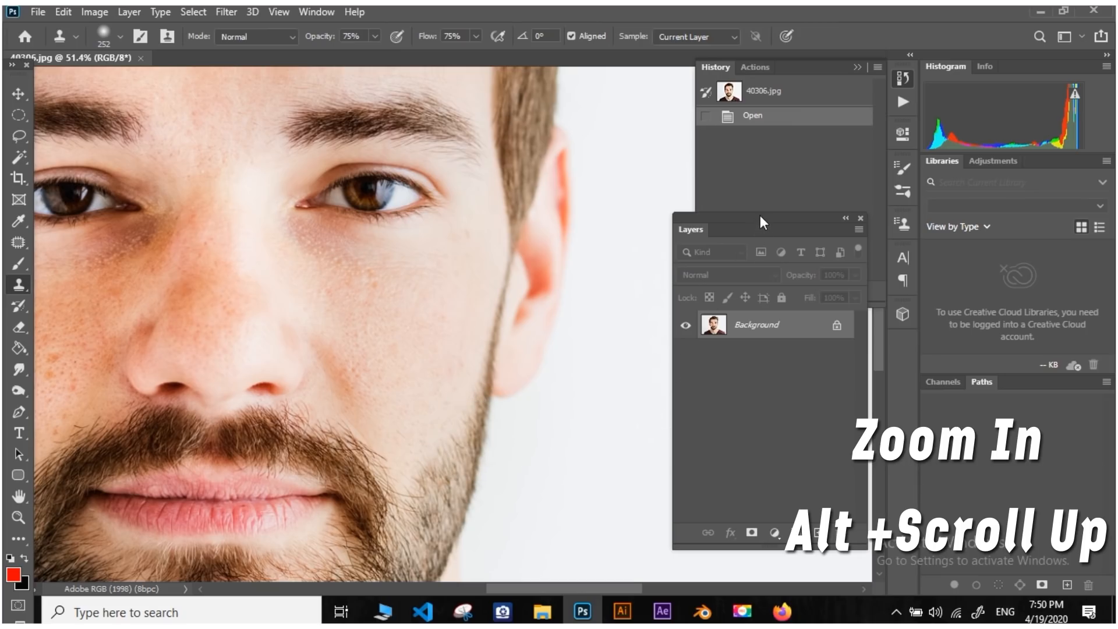
left_click_drag(760, 218, 750, 217)
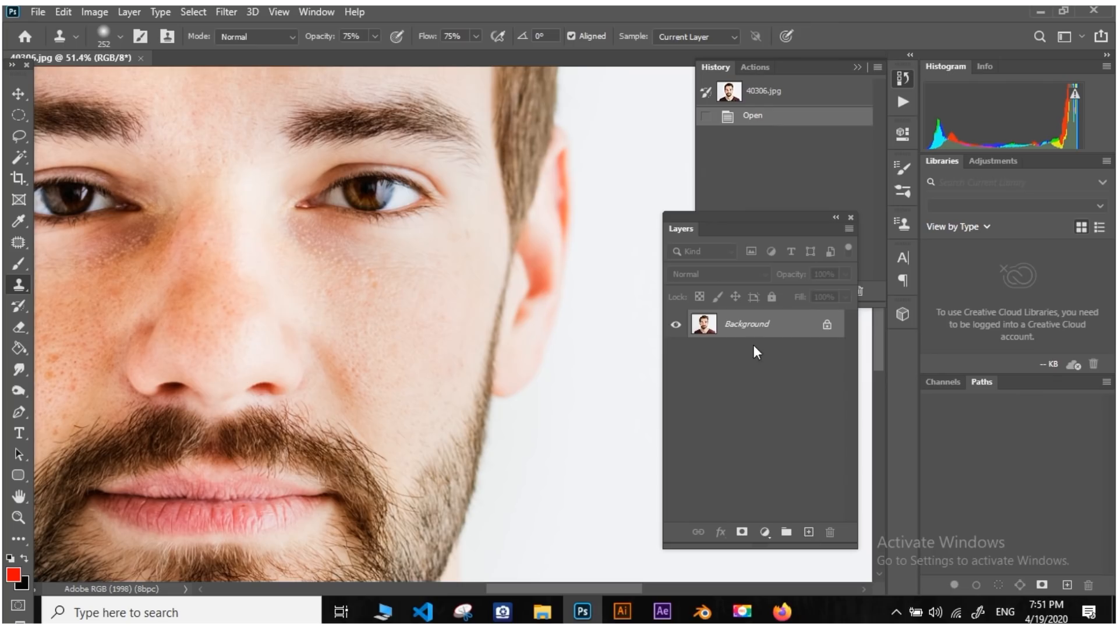
Add a new empty layer named "cheeks" above the Background and activate the Brush tool
left_click(809, 532)
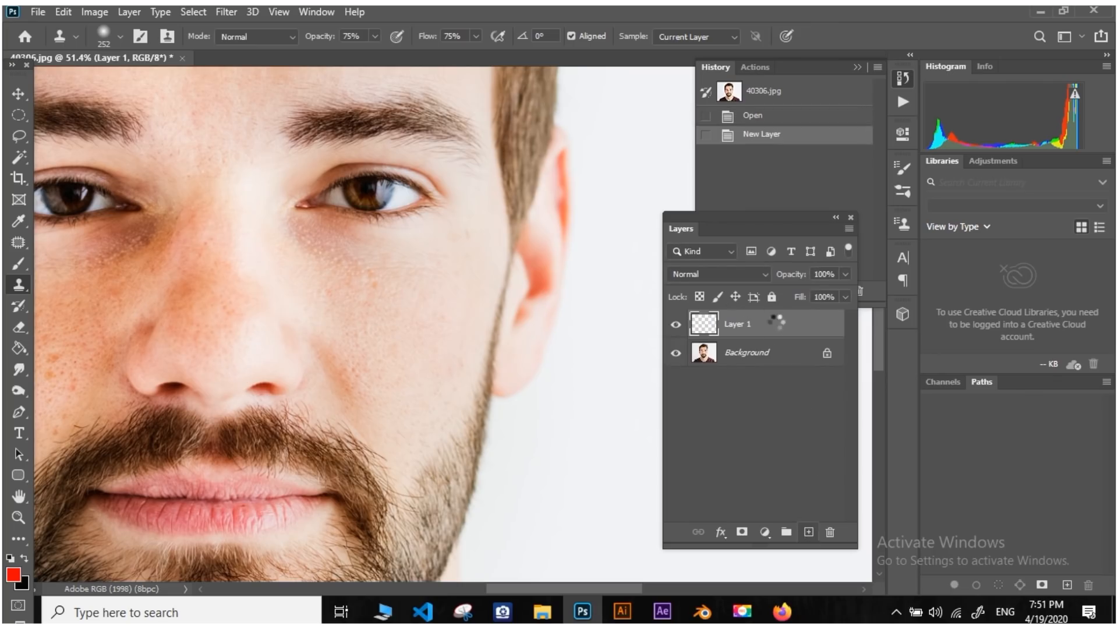
key("b")
key("bracketright")
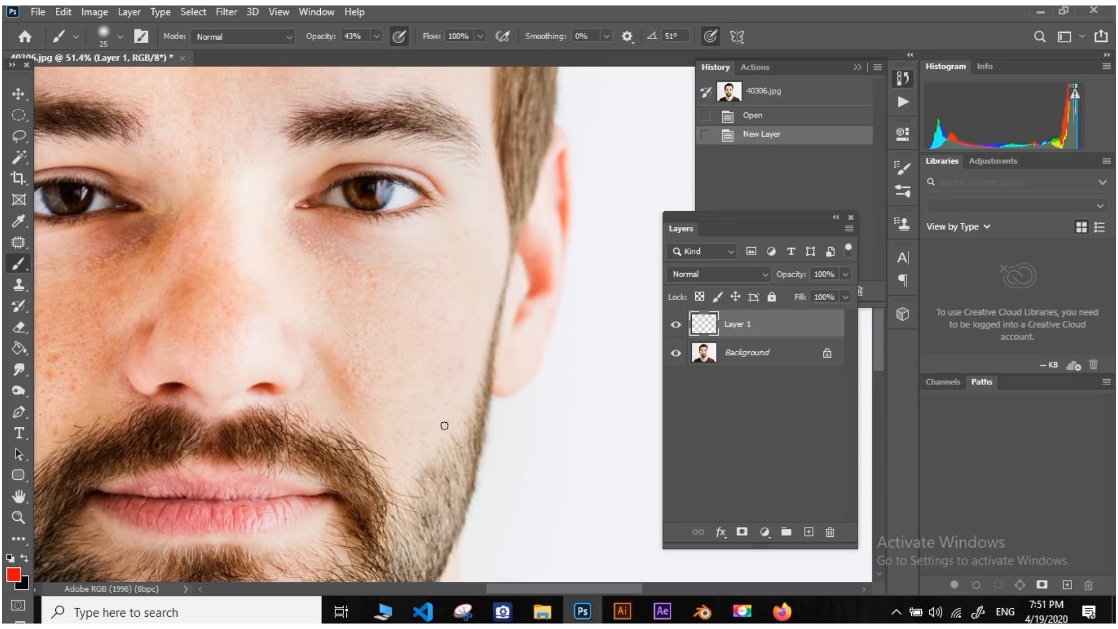
double_click(735, 324)
type("cheeks")
key("Return")
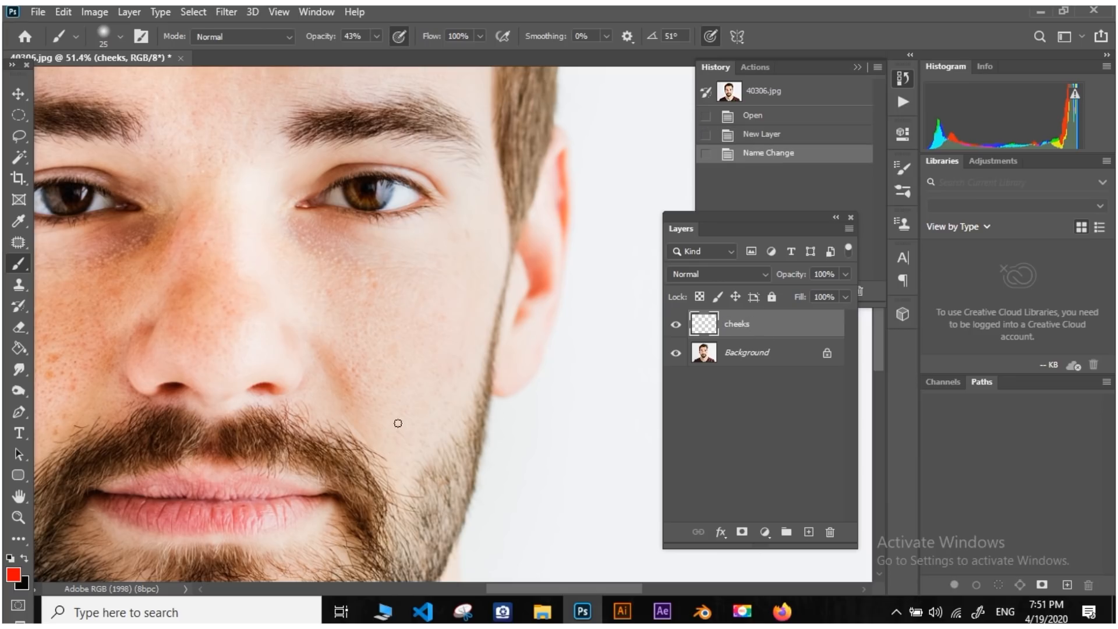
Paint red guide arrows along the outer cheek, under the eye and beside the nose, plus a circle with radiating arrows mid-cheek
mouse_move(405, 435)
left_mouse_down()
mouse_move(440, 358)
mouse_move(469, 233)
mouse_move(482, 247)
left_mouse_up()
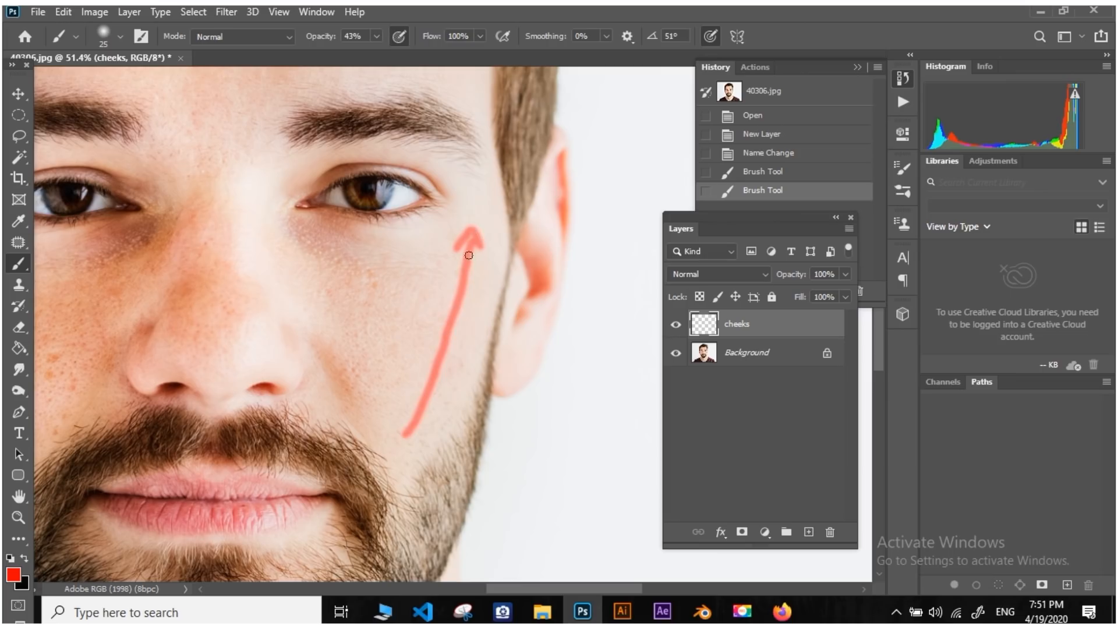
left_click_drag(395, 415, 419, 440)
key("[")
key("]")
key("bracketright")
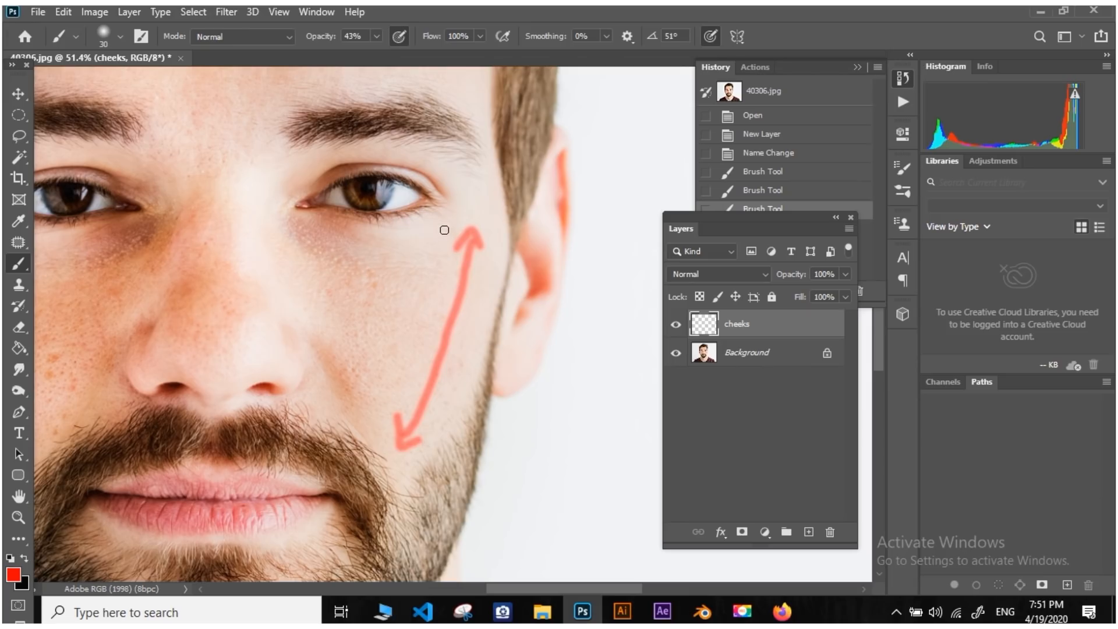
mouse_move(441, 233)
left_mouse_down()
mouse_move(330, 253)
mouse_move(287, 233)
mouse_move(313, 229)
left_mouse_up()
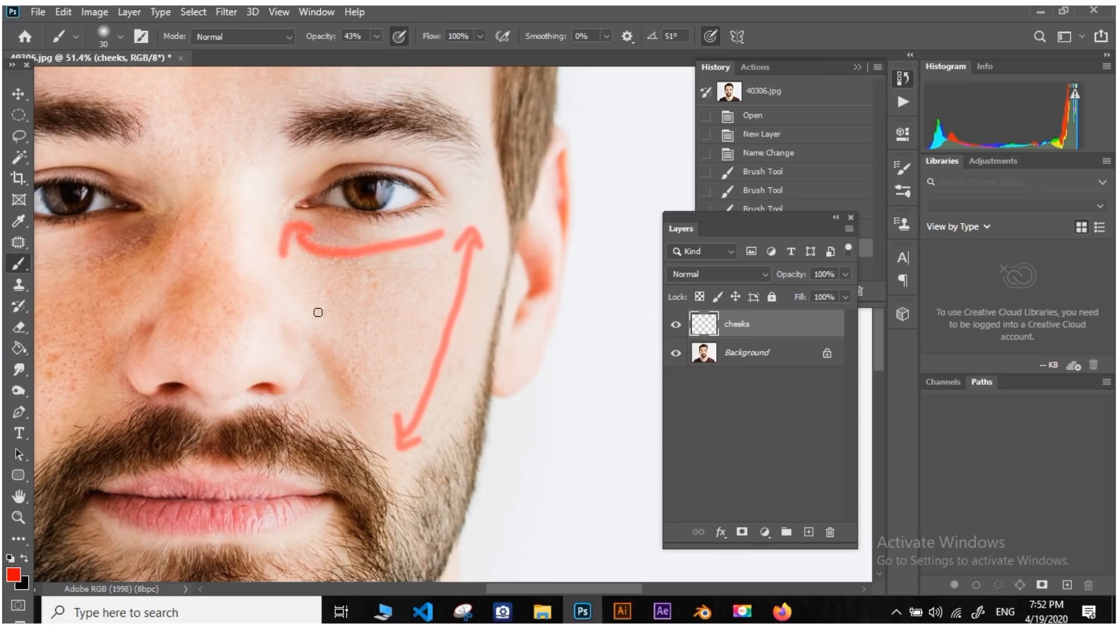
mouse_move(305, 286)
left_mouse_down()
mouse_move(374, 410)
mouse_move(362, 407)
mouse_move(382, 420)
mouse_move(384, 391)
left_mouse_up()
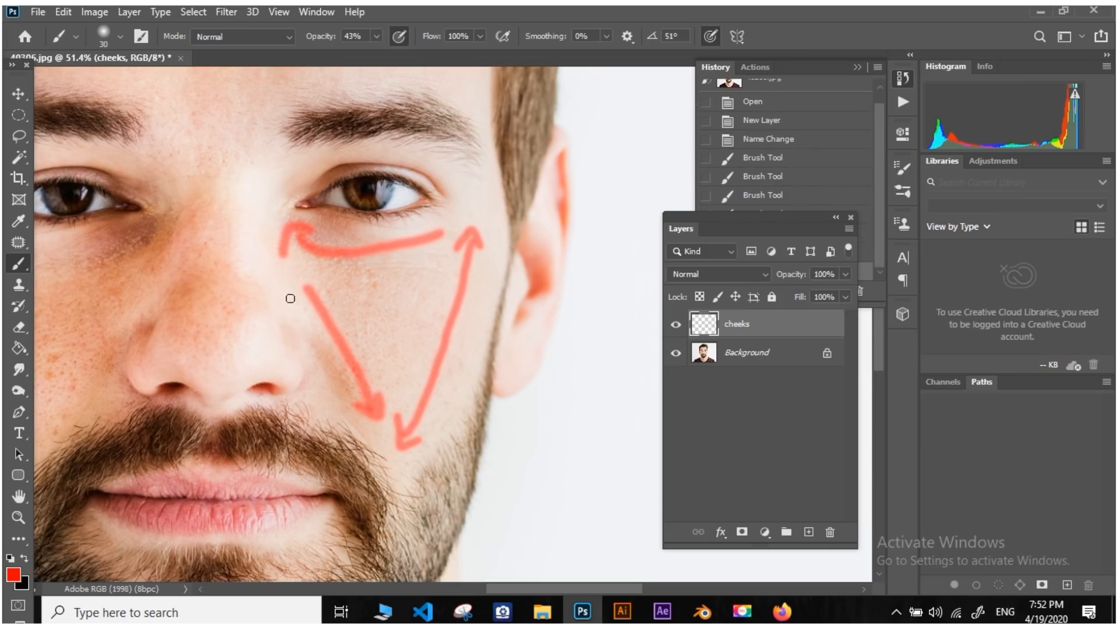
left_click_drag(290, 299, 320, 282)
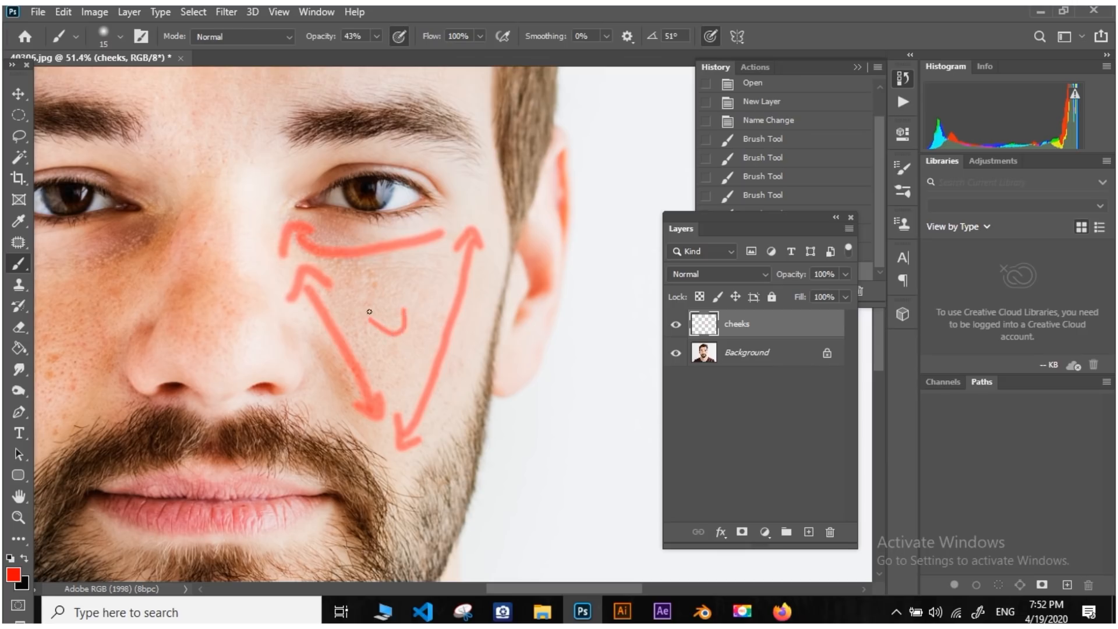
left_click_drag(402, 312, 403, 316)
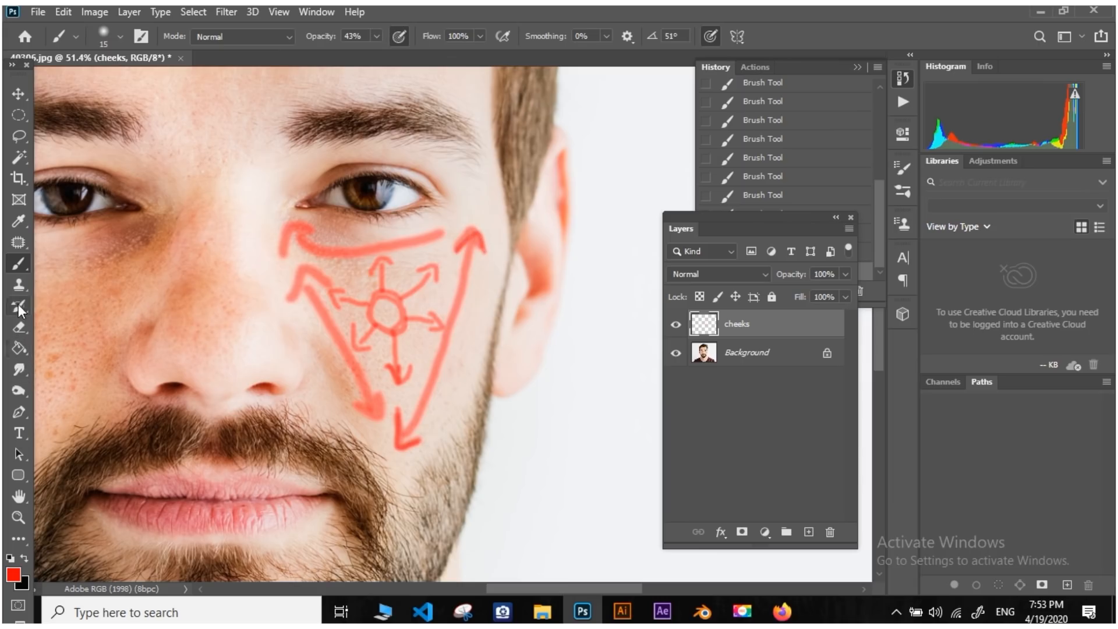
Hide the cheeks guide layer, select the Background layer and set the Clone Stamp brush size to 175
left_click(22, 285)
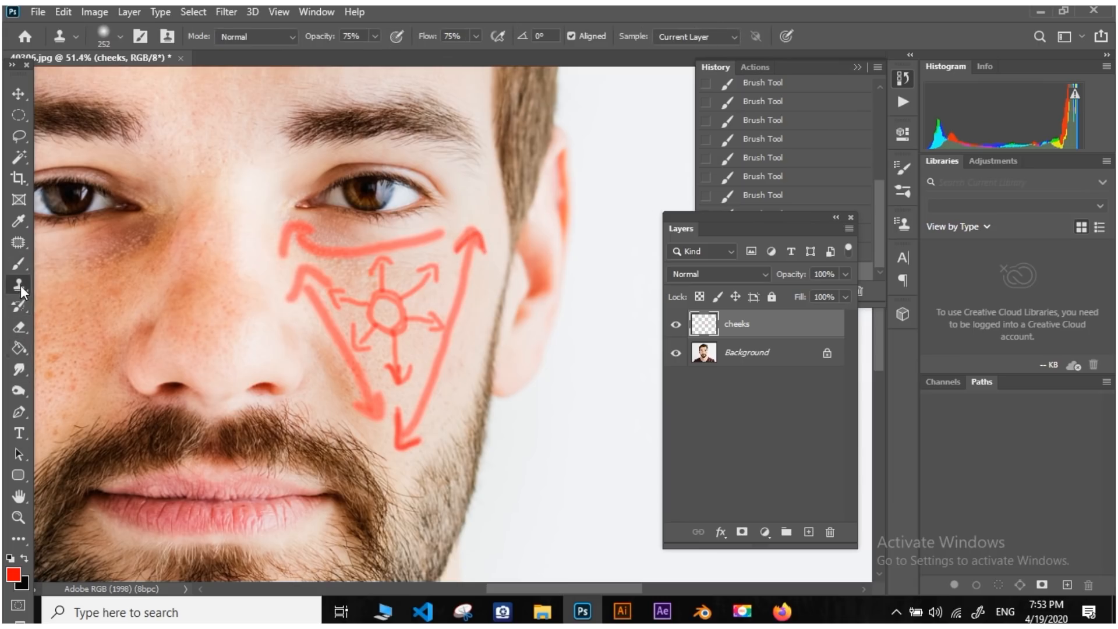
left_click(676, 325)
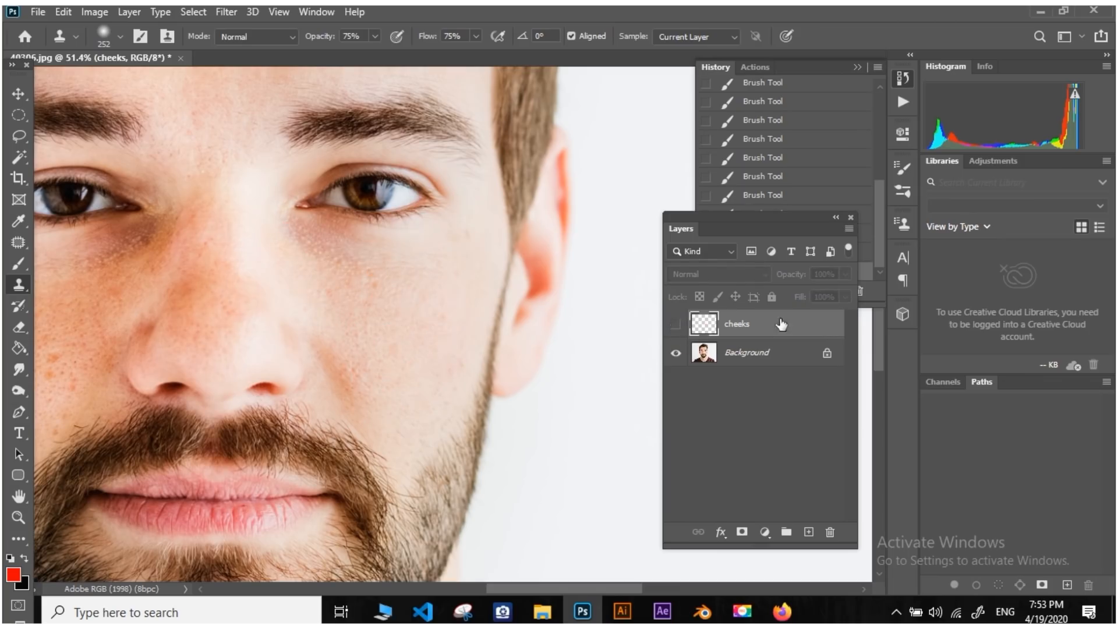
left_click(764, 353)
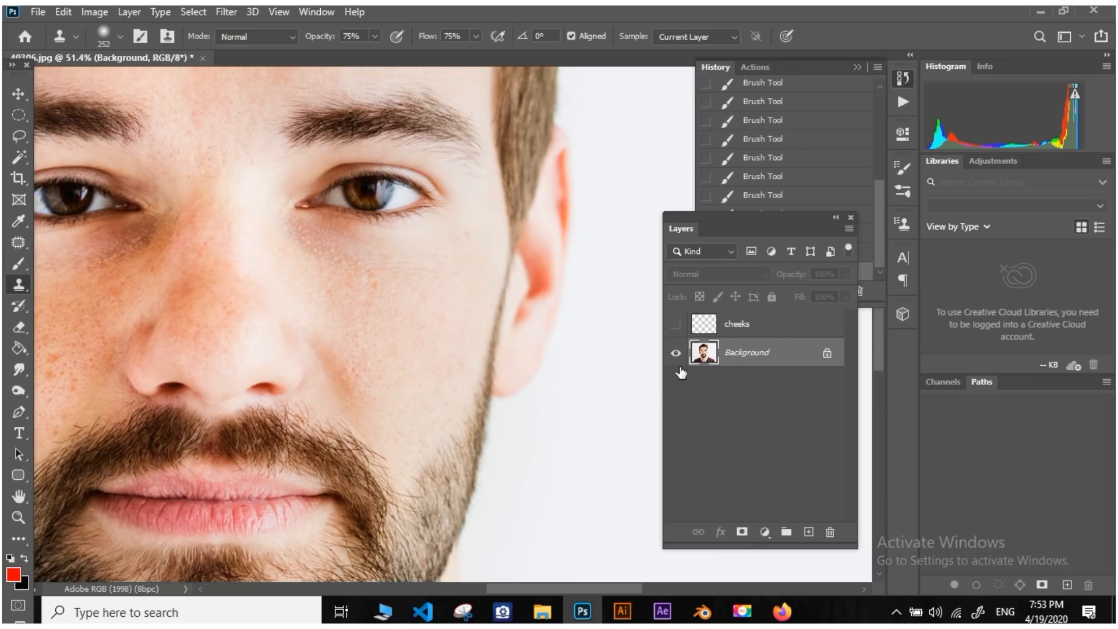
key("bracketleft")
key("bracketleft")
key("bracketleft")
key("bracketright")
scroll(414, 414, "up", 3)
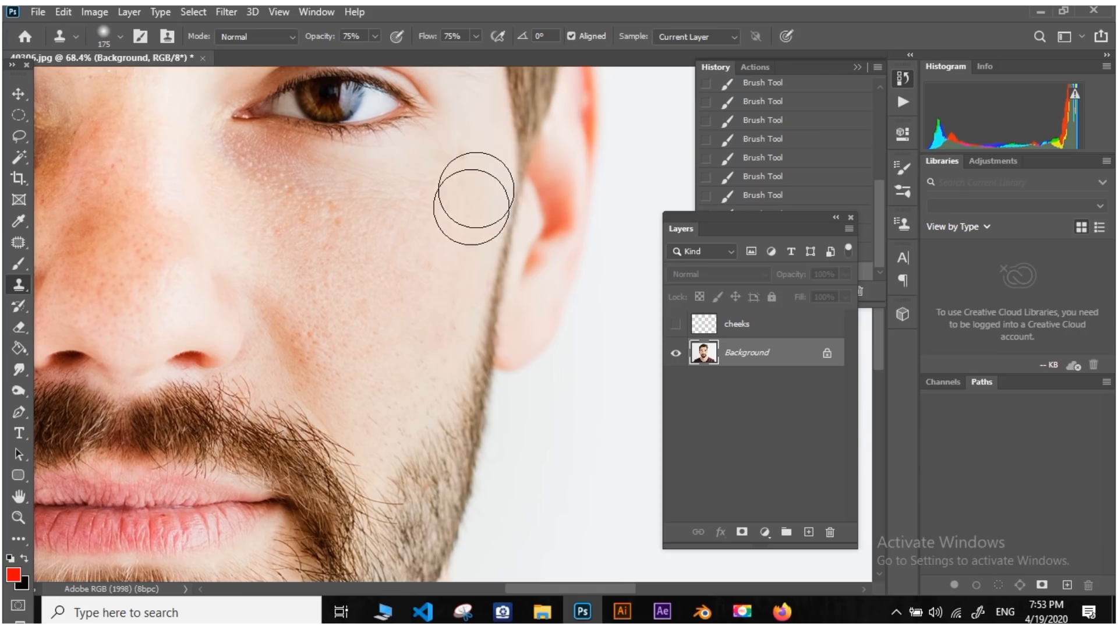
left_click(675, 325)
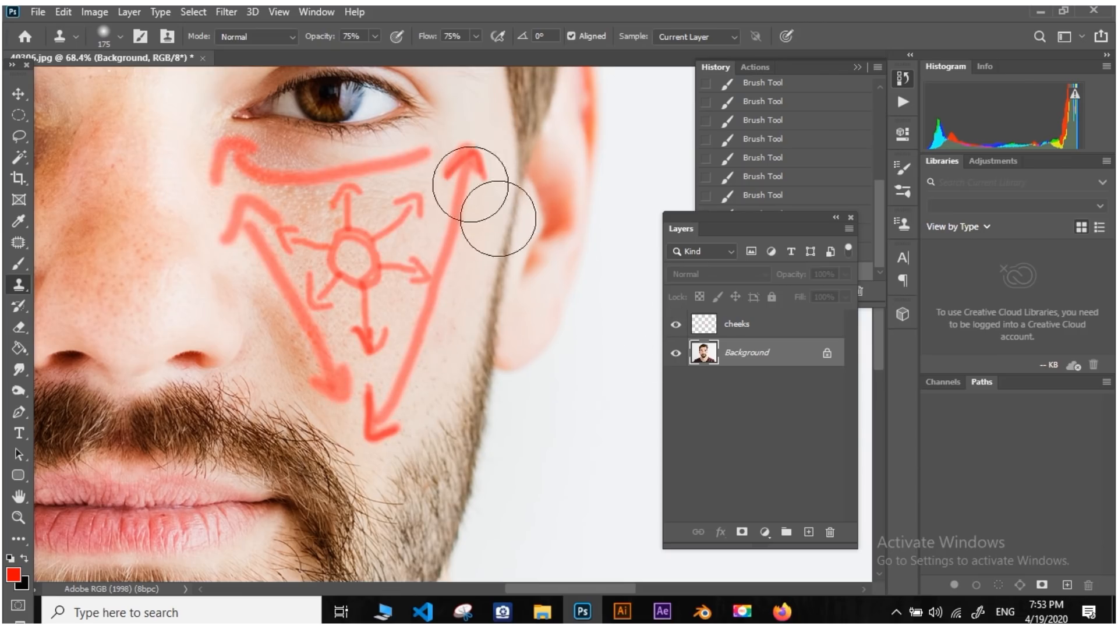
left_click(675, 324)
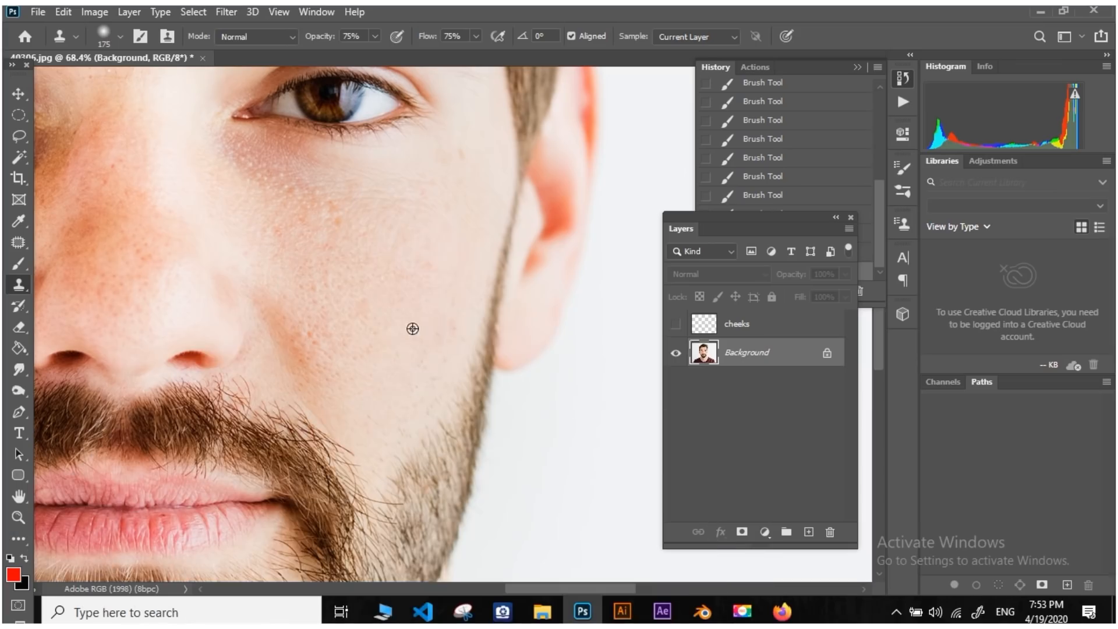
Clone nearby clean skin along the outer cheek from the eye's corner to the beard, and show the cheeks guide layer
left_click(413, 329, "alt")
left_click(434, 288)
left_click(442, 249, "alt")
left_click(448, 222)
left_click(452, 193, "alt")
left_click(455, 172)
left_click(463, 153)
left_click(390, 404, "alt")
left_click(386, 421)
left_click(387, 421)
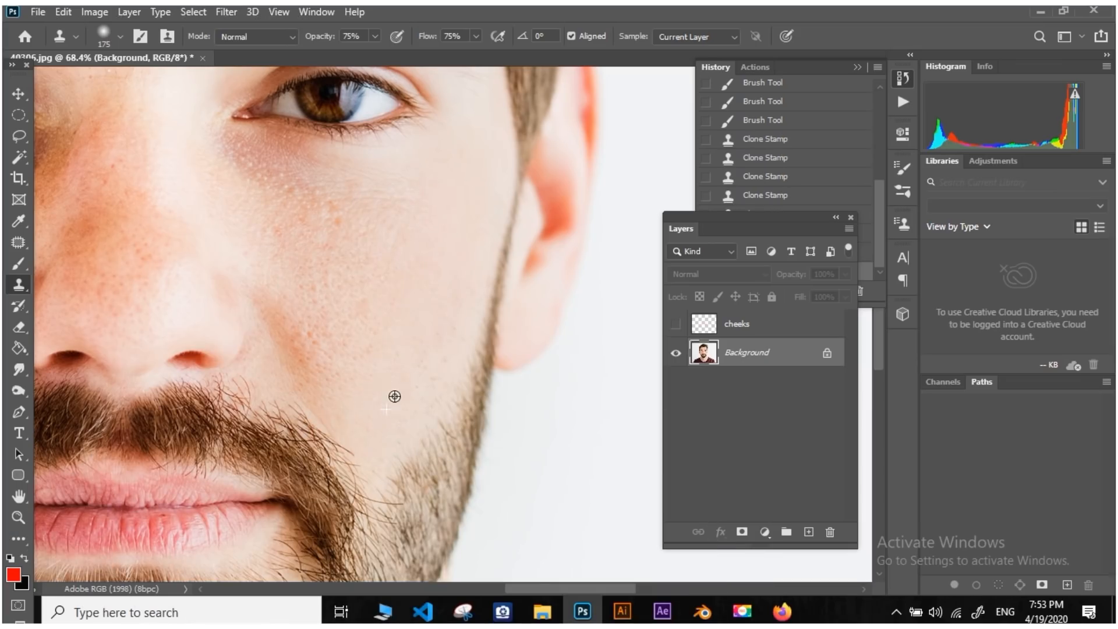
left_click(461, 186)
left_click(461, 175, "alt")
left_click(435, 266)
left_click(424, 325, "alt")
left_click(407, 371)
scroll(383, 424, "down", 3)
scroll(401, 406, "up", 2)
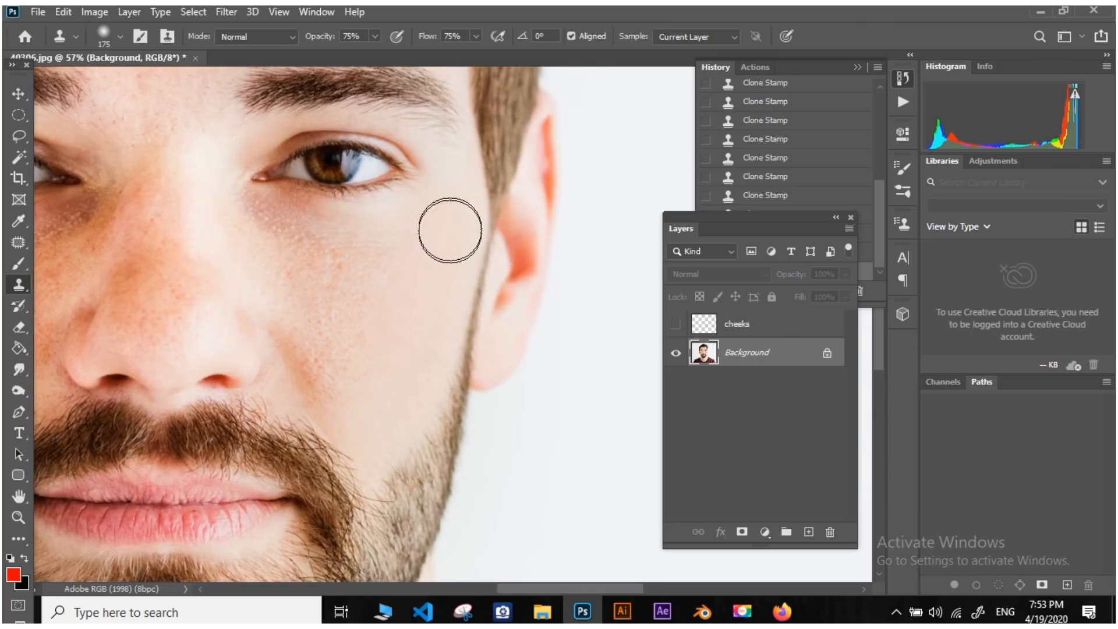
left_click(675, 323)
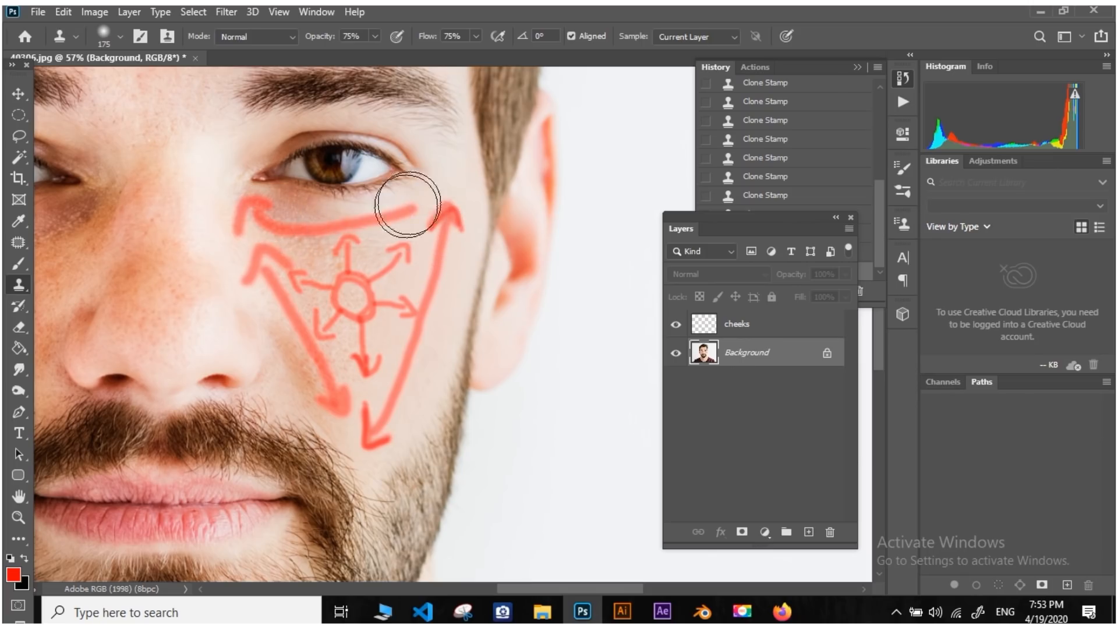
Hide the cheeks guide layer, clone clean skin under the eye toward the nose, and show the guides again
left_click(676, 324)
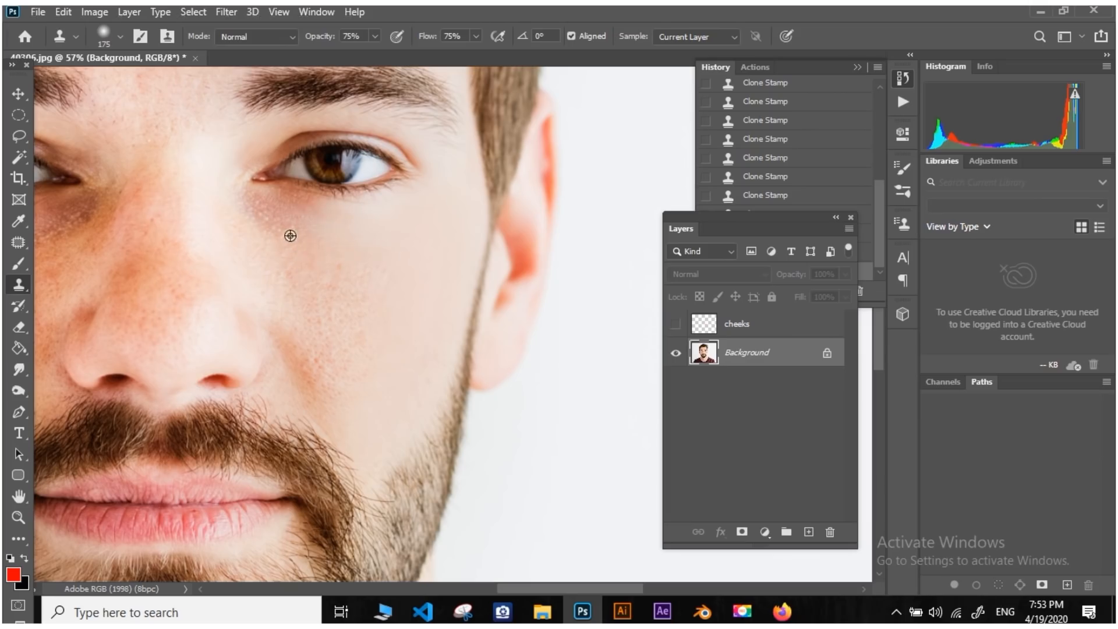
scroll(326, 239, "down", 2)
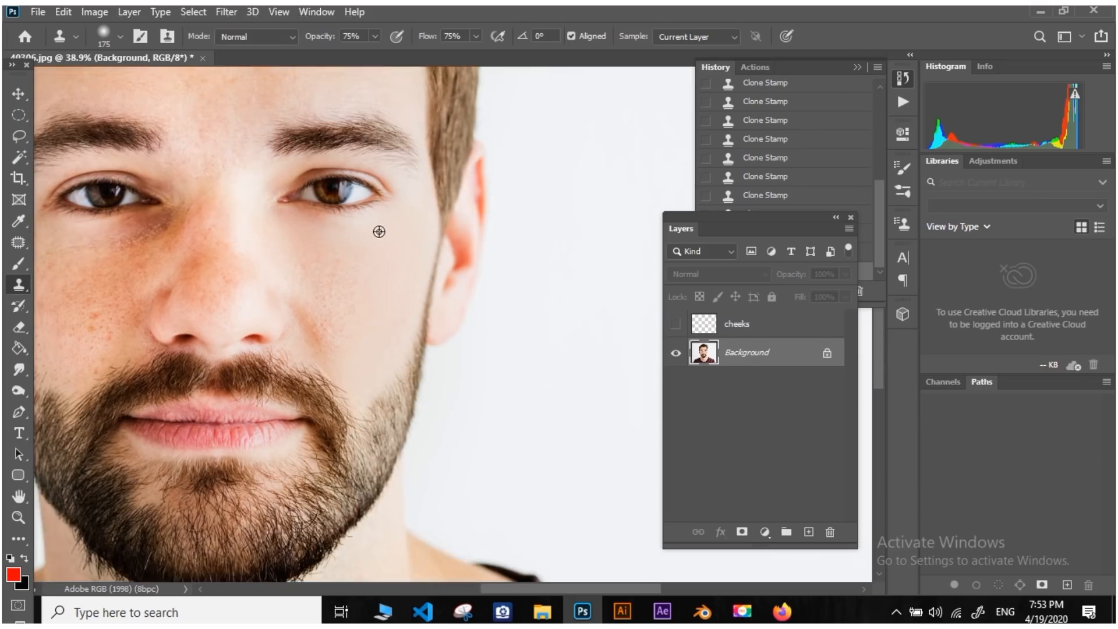
scroll(287, 219, "down", 1)
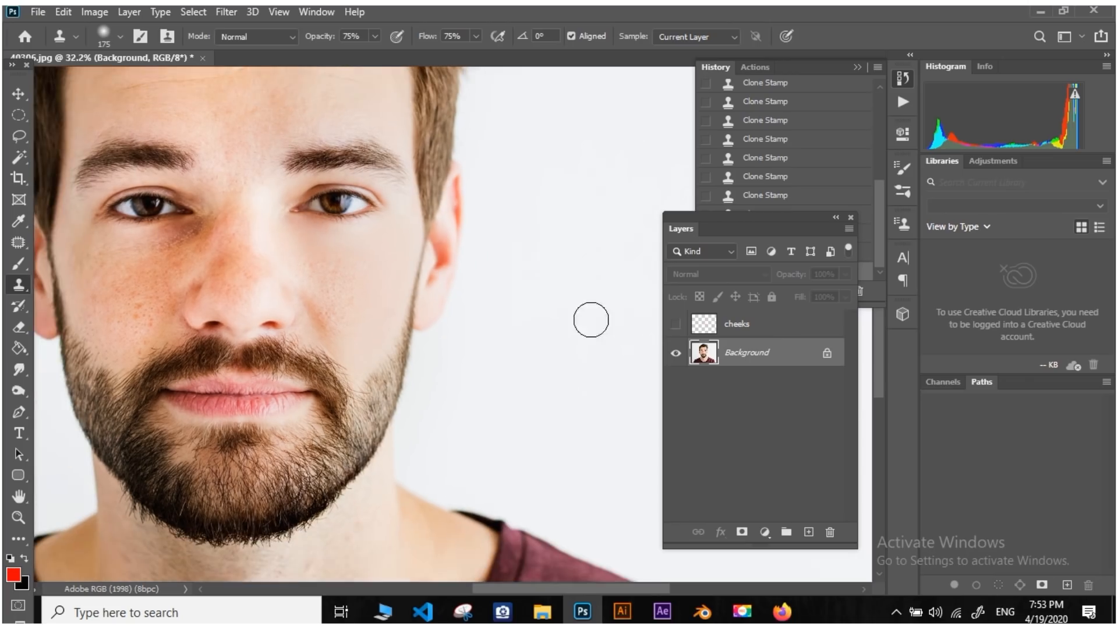
left_click(675, 325)
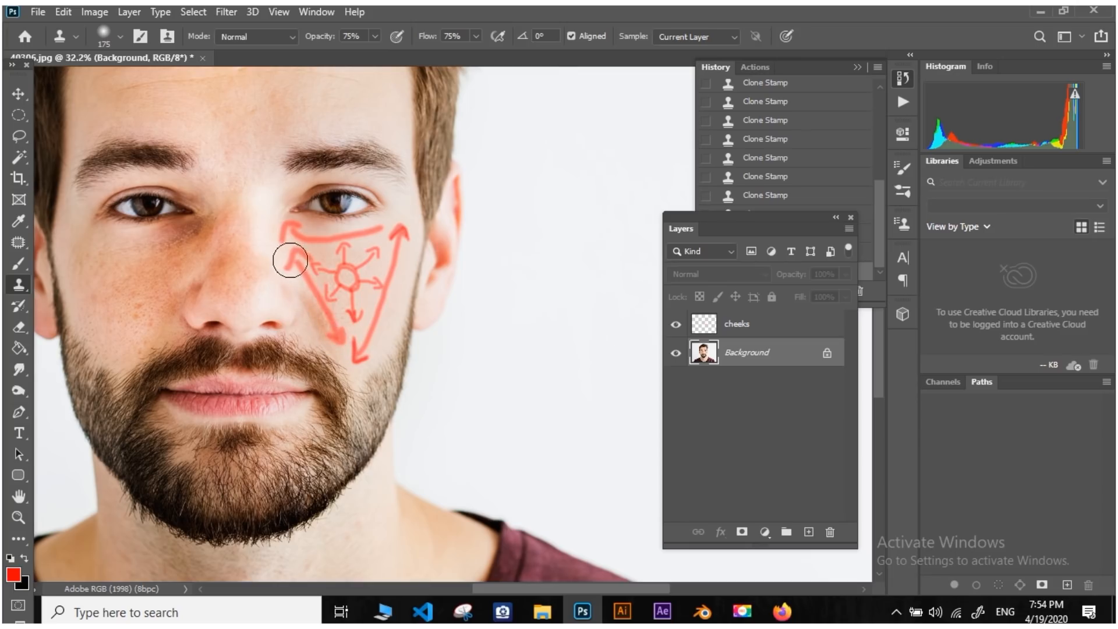
Hide the guides, clone clean skin down the fold beside the nose toward the mustache, and show the cheeks layer again
left_click(676, 323)
scroll(389, 277, "up", 4)
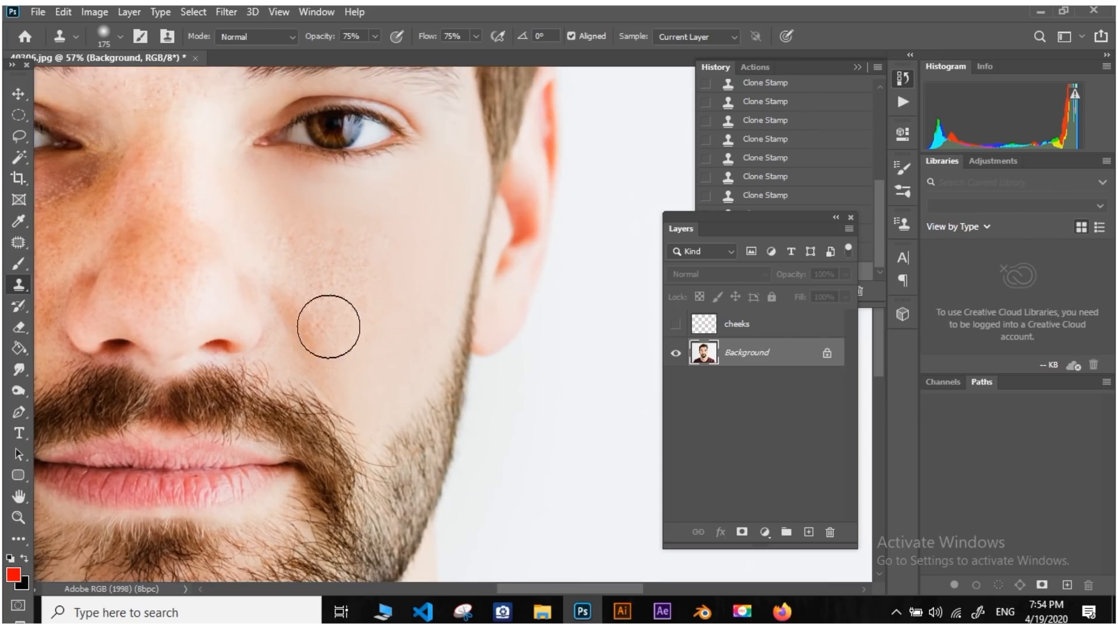
left_click(283, 234, "alt")
left_click_drag(292, 264, 324, 332)
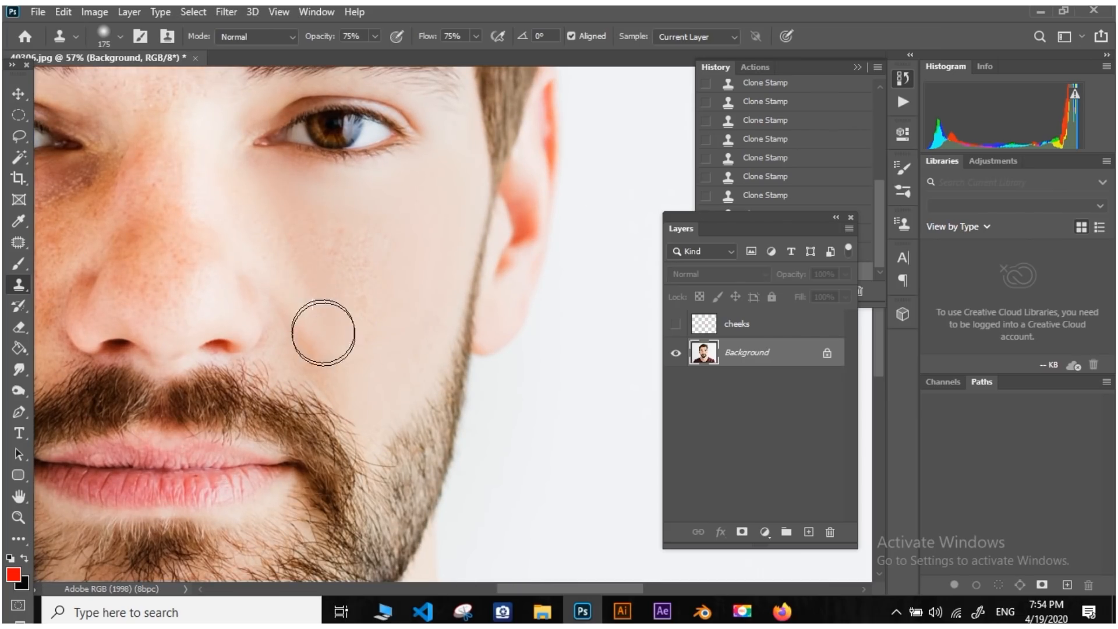
scroll(408, 293, "down", 3)
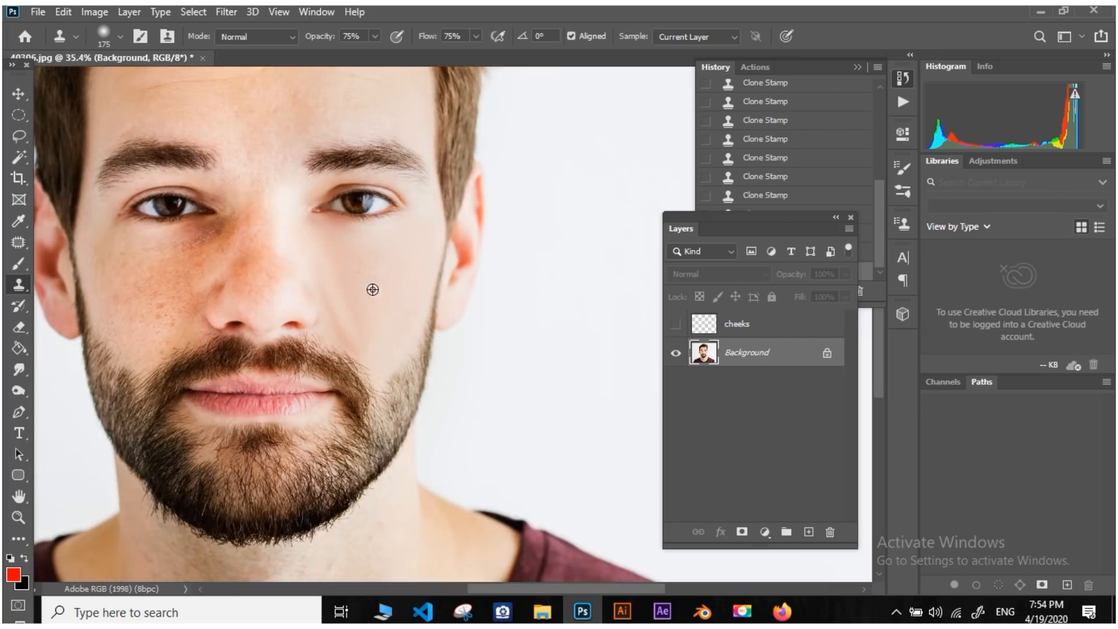
scroll(373, 290, "up", 4)
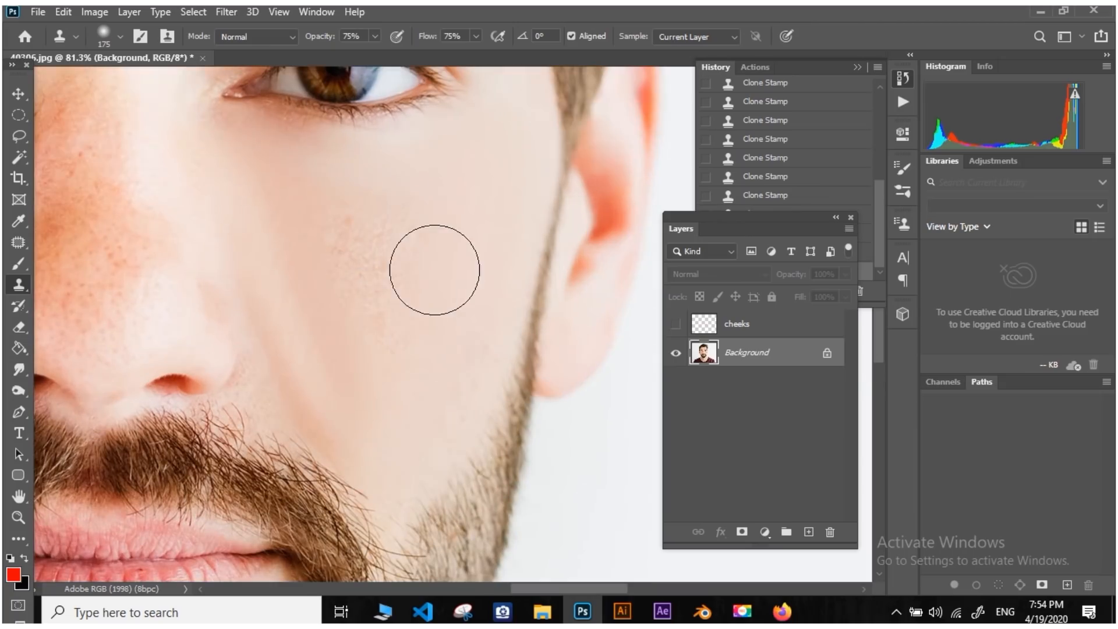
left_click(682, 322)
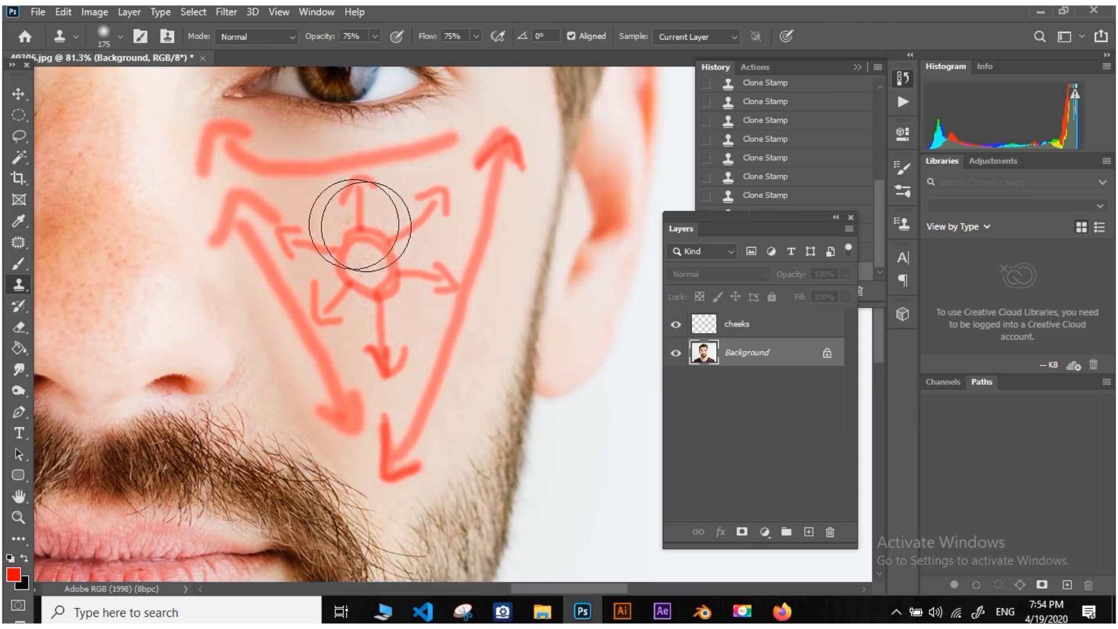
Hide the cheeks layer and clone smooth skin over the mid-cheek texture, working toward the outer cheek and the eye
left_click(676, 324)
left_click(368, 279, "alt")
left_click(376, 301)
left_click(393, 299, "alt")
left_click(410, 251)
left_click(390, 255, "alt")
left_click(407, 198)
Clone smooth skin from the middle of the cheek toward the nose and down toward the mustache
left_click(327, 251, "alt")
left_click(297, 235)
left_click(294, 258, "alt")
left_click(283, 258)
left_click(351, 262, "alt")
left_click(327, 299)
left_click(336, 304, "alt")
left_click(326, 337)
left_click(360, 340, "alt")
left_click(350, 380)
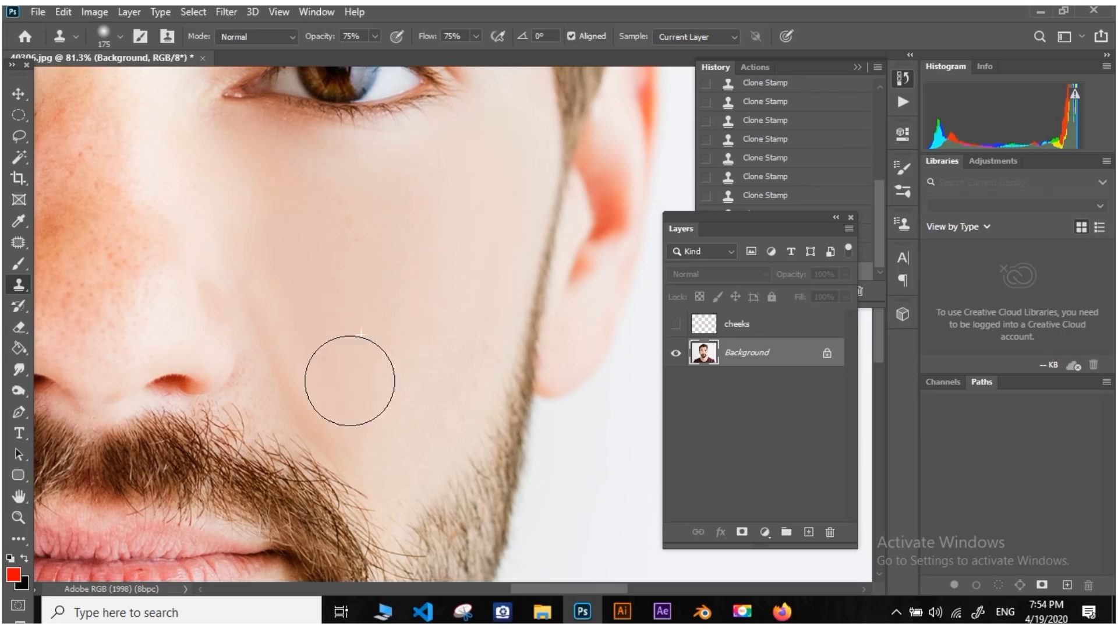
On the other, freckled cheek, clone clean skin up the outer edge from the beard to the eye's outer corner
scroll(268, 221, "down", 2)
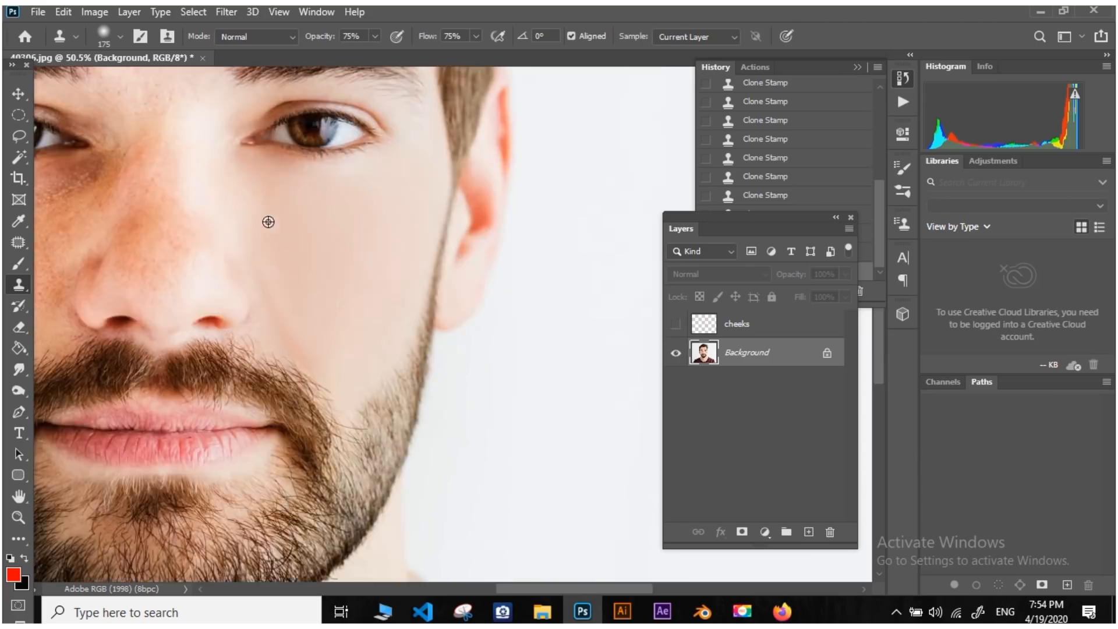
scroll(268, 222, "down", 2)
left_click_drag(362, 217, 529, 316)
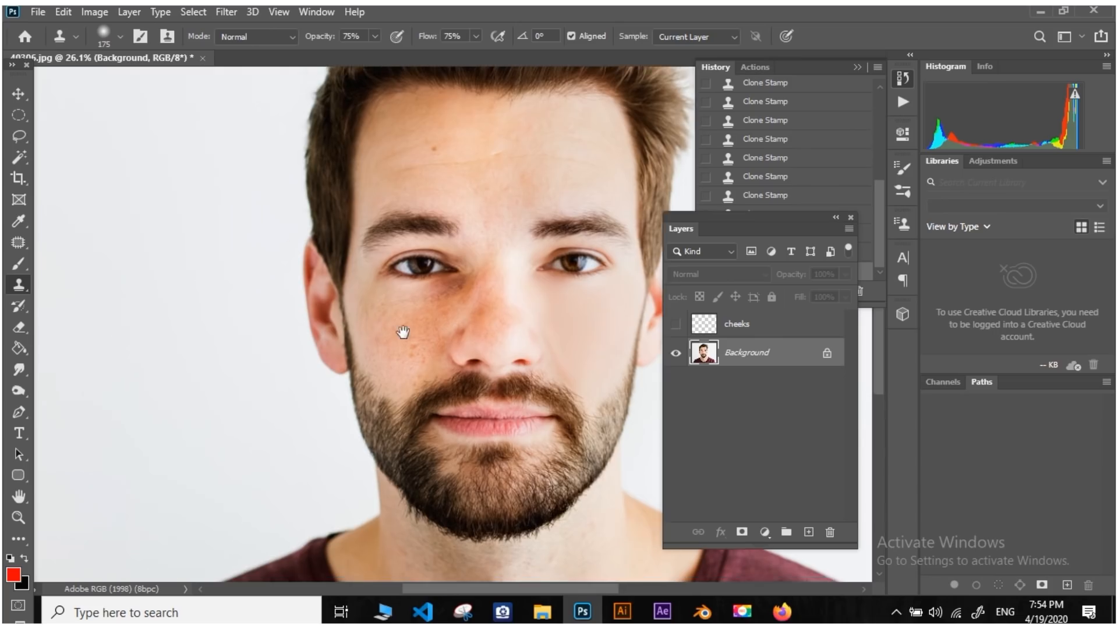
scroll(403, 332, "up", 3)
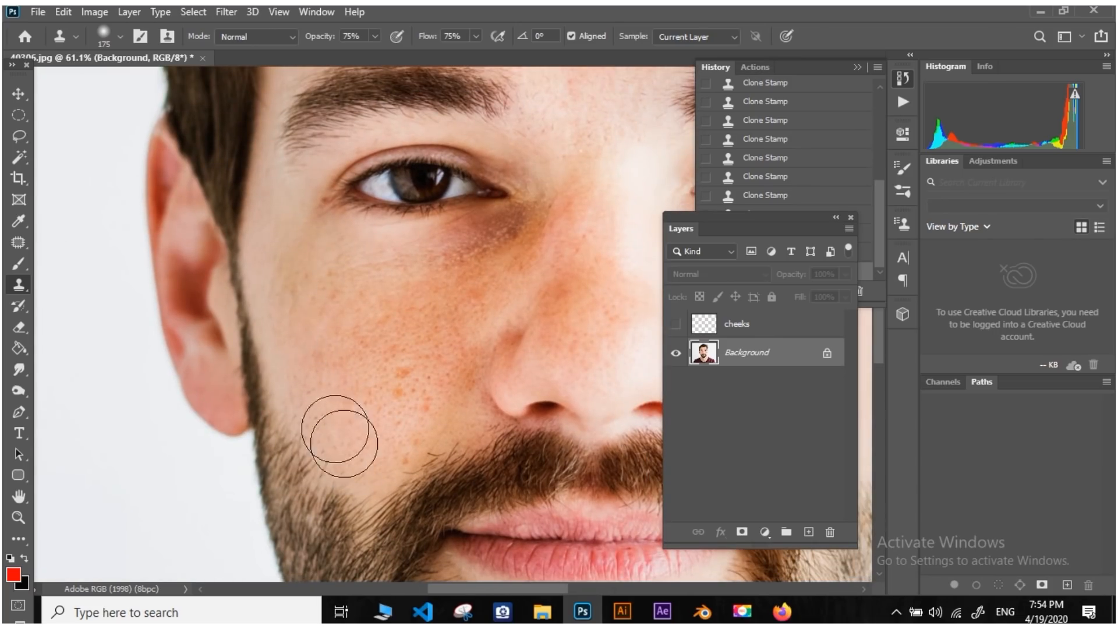
left_click_drag(357, 439, 310, 387)
left_click(300, 395, "alt")
left_click(299, 418)
left_click(307, 416, "alt")
left_click(286, 390)
left_click(285, 382, "alt")
left_click(269, 353)
left_click(255, 335, "alt")
left_click(260, 287, "alt")
left_click(252, 234)
Go over the freckled cheek's outer edge again with cloned skin, down to the beard and back up beside the eye
left_click(243, 267, "alt")
left_click(240, 239)
left_click(247, 302, "alt")
left_click(253, 354)
left_click(257, 344, "alt")
left_click_drag(278, 391, 296, 420)
left_click(299, 420, "alt")
left_click(255, 332)
left_click(235, 255, "alt")
left_click(236, 226)
Clone clean skin under the eye of the freckled cheek, from the outer corner to the dark area beside the nose
left_click(260, 219, "alt")
left_click(290, 224)
left_click(290, 225, "alt")
left_click(327, 235)
left_click(289, 236, "alt")
left_click(311, 236)
left_click(355, 233, "alt")
left_click_drag(388, 233, 418, 225)
left_click(409, 229, "alt")
left_click(436, 218)
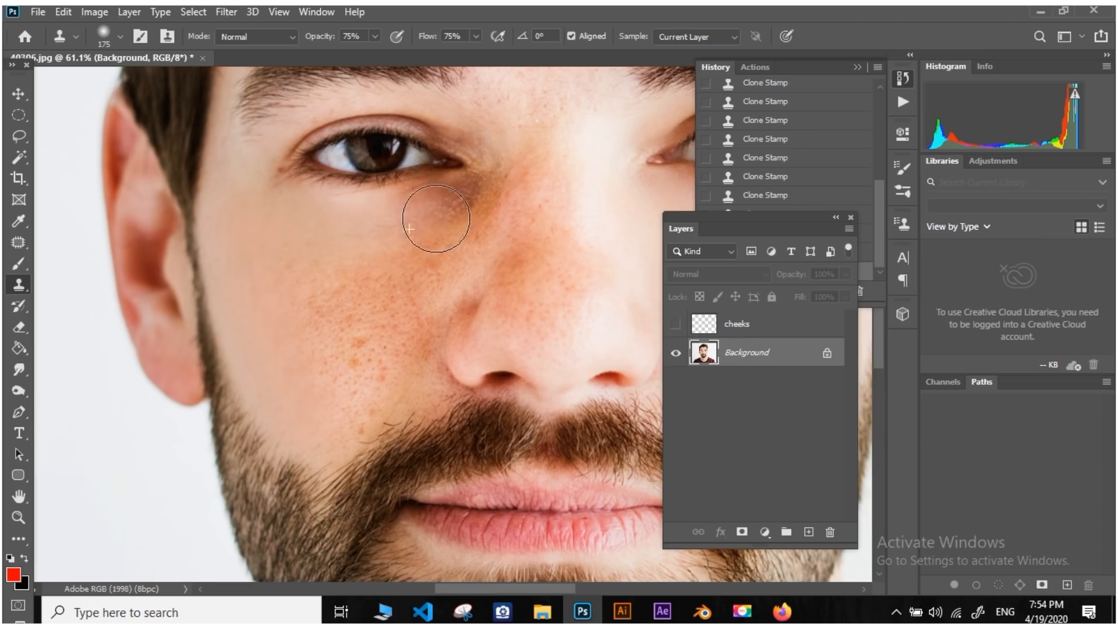
Clone clean skin over the freckles beside the nose, between the mustache and the inner corner of the eye
scroll(334, 236, "down", 2)
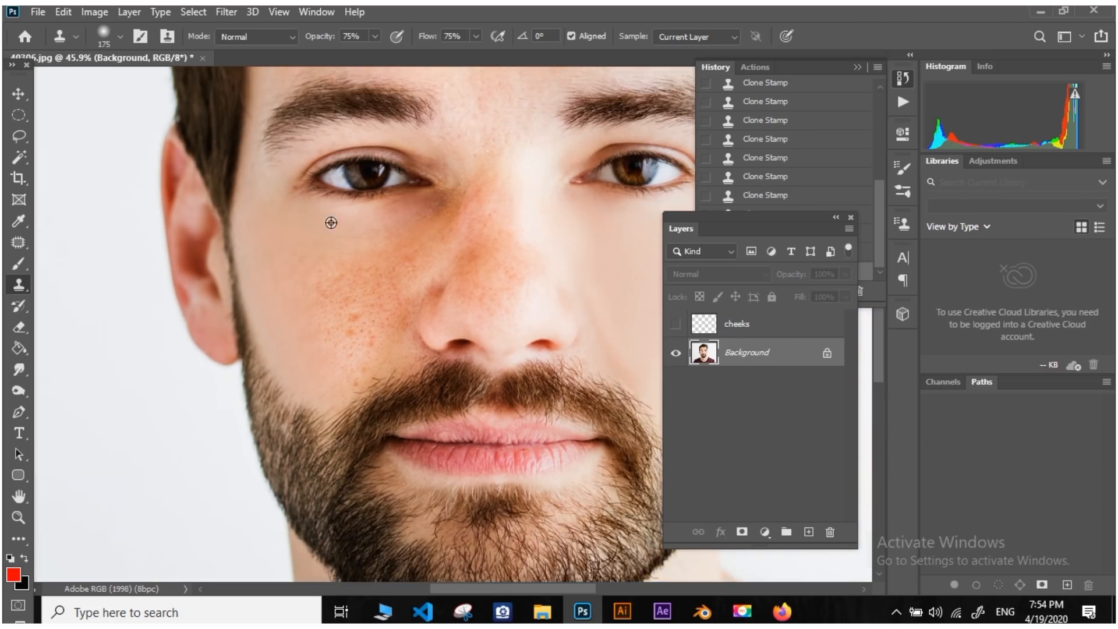
scroll(400, 237, "down", 2)
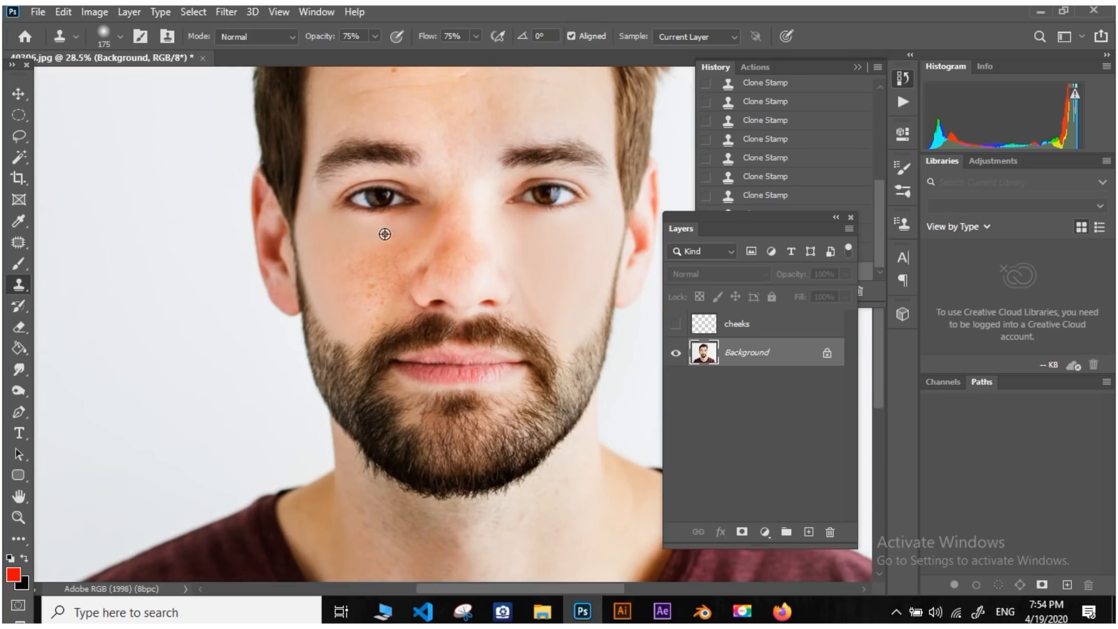
scroll(395, 232, "up", 4)
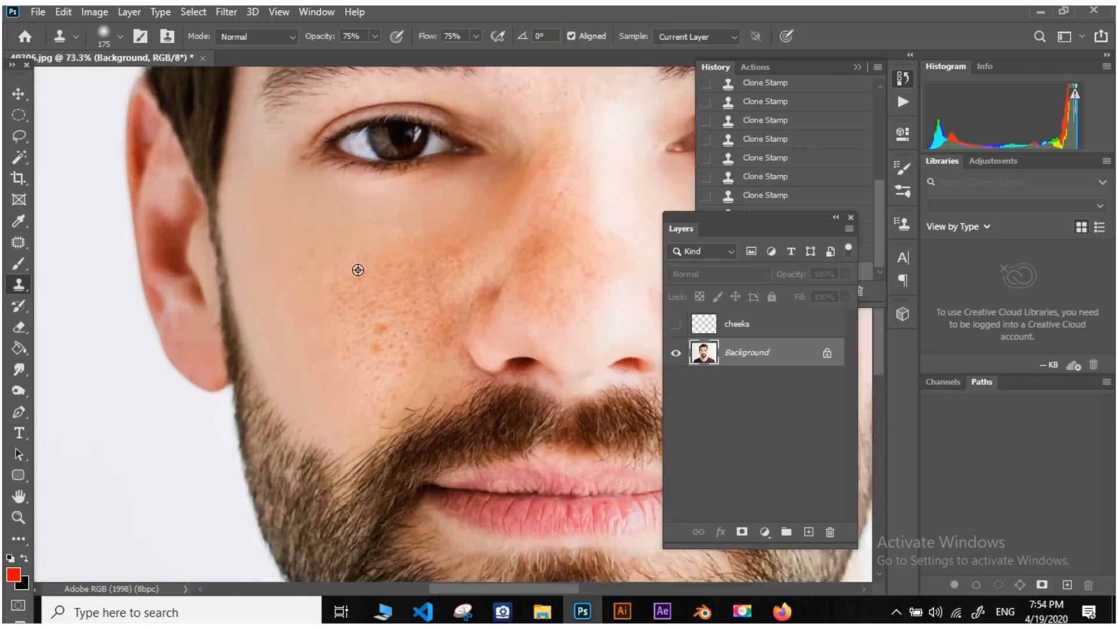
scroll(406, 351, "up", 1)
left_click(370, 436, "alt")
left_click(422, 371)
left_click(402, 379, "alt")
left_click(363, 423)
left_click(444, 325)
left_click(455, 307, "alt")
left_click(473, 265)
left_click(476, 254, "alt")
left_click(439, 314)
left_click(407, 368, "alt")
left_click(388, 402)
left_click(388, 406, "alt")
left_click(362, 449)
Refine the nose side of the freckled cheek with more cloned skin, blending it into the under-eye and mustache areas
left_click(444, 321, "alt")
left_click(463, 304)
left_click(487, 249, "alt")
left_click(500, 219)
left_click(500, 240, "alt")
left_click(465, 276)
left_click(408, 374, "alt")
left_click(376, 403)
left_click(409, 365, "alt")
left_click(439, 291)
left_click(442, 283, "alt")
left_click(459, 251)
left_click(435, 225, "alt")
left_click(427, 213)
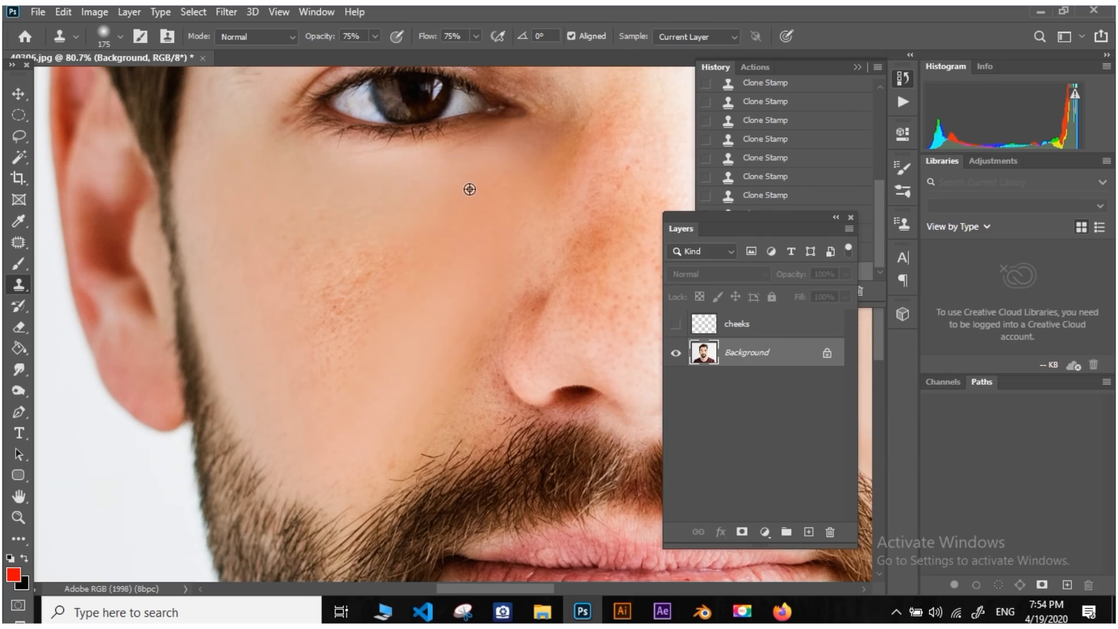
Clone smooth surrounding skin over the remaining freckles in the upper middle of the same cheek
scroll(462, 219, "down", 2)
scroll(410, 276, "up", 3)
scroll(362, 292, "up", 3)
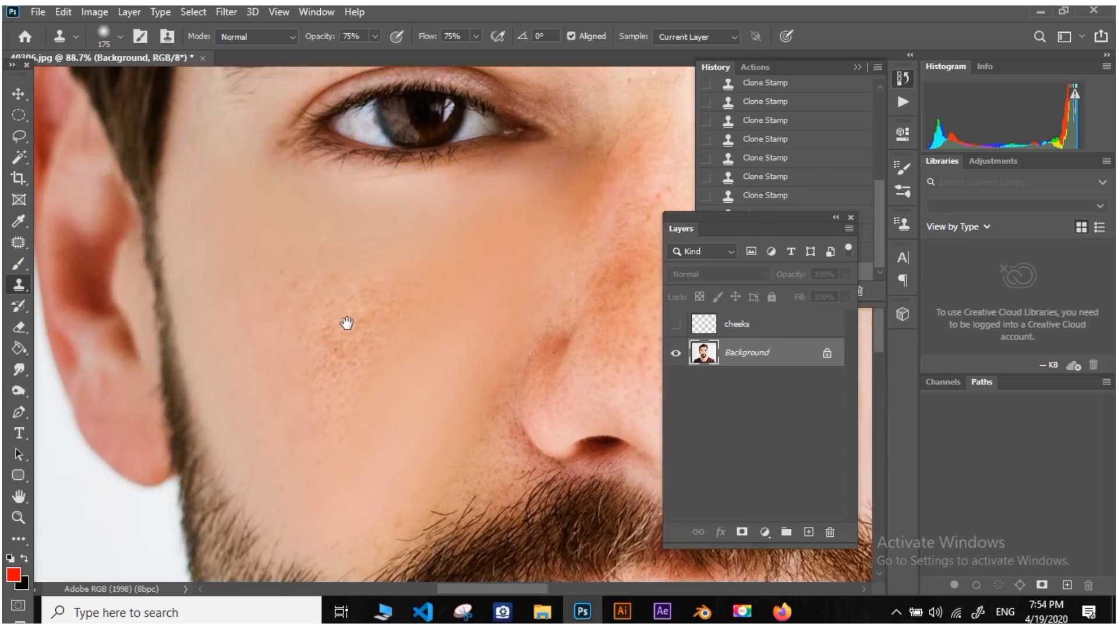
left_click(337, 356, "alt")
left_click(352, 320)
left_click(402, 306, "alt")
left_click(421, 297)
left_click(345, 324, "alt")
left_click(322, 298)
left_click(293, 272)
left_click(288, 299, "alt")
left_click(276, 276)
Clone smooth skin over the lower middle of the cheek and blend the patch back up toward the eye
left_click(320, 346, "alt")
left_click(303, 360)
left_click(303, 406, "alt")
left_click(321, 427)
left_click(353, 433)
left_click(368, 387, "alt")
left_click(410, 326)
left_click(433, 304, "alt")
left_click(377, 284)
left_click(383, 301, "alt")
left_click(351, 265)
left_click(309, 253)
Add a new layer named "forhead" above the cheeks layer and activate the Brush tool
scroll(294, 297, "down", 5)
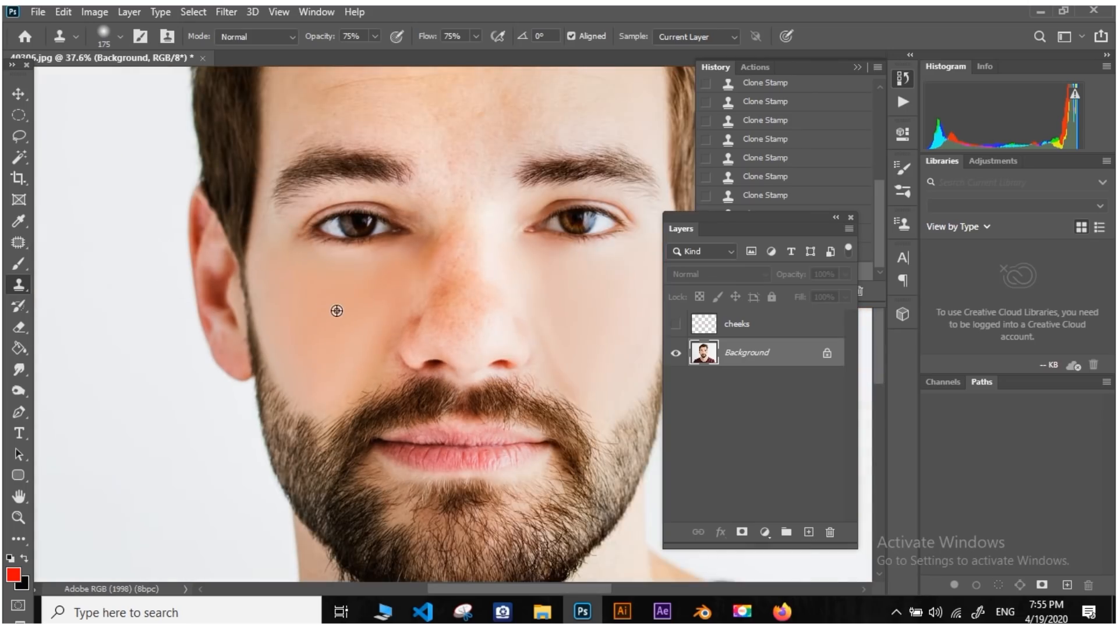
scroll(307, 294, "down", 4)
mouse_move(445, 251)
left_mouse_down()
mouse_move(327, 327)
mouse_move(426, 354)
mouse_move(357, 309)
left_mouse_up()
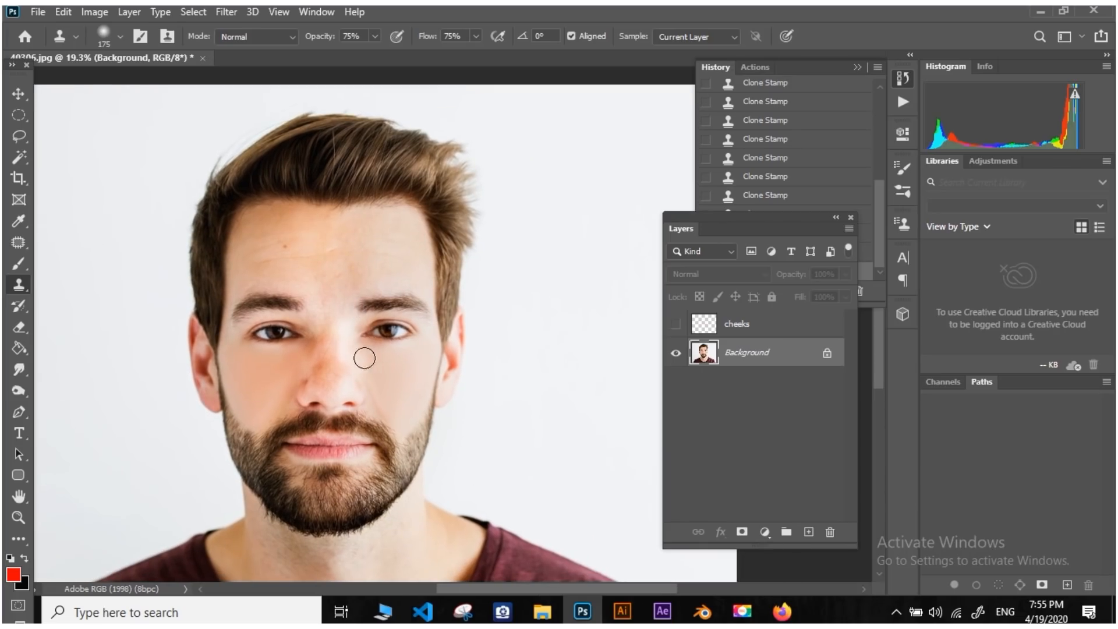
scroll(343, 255, "up", 6)
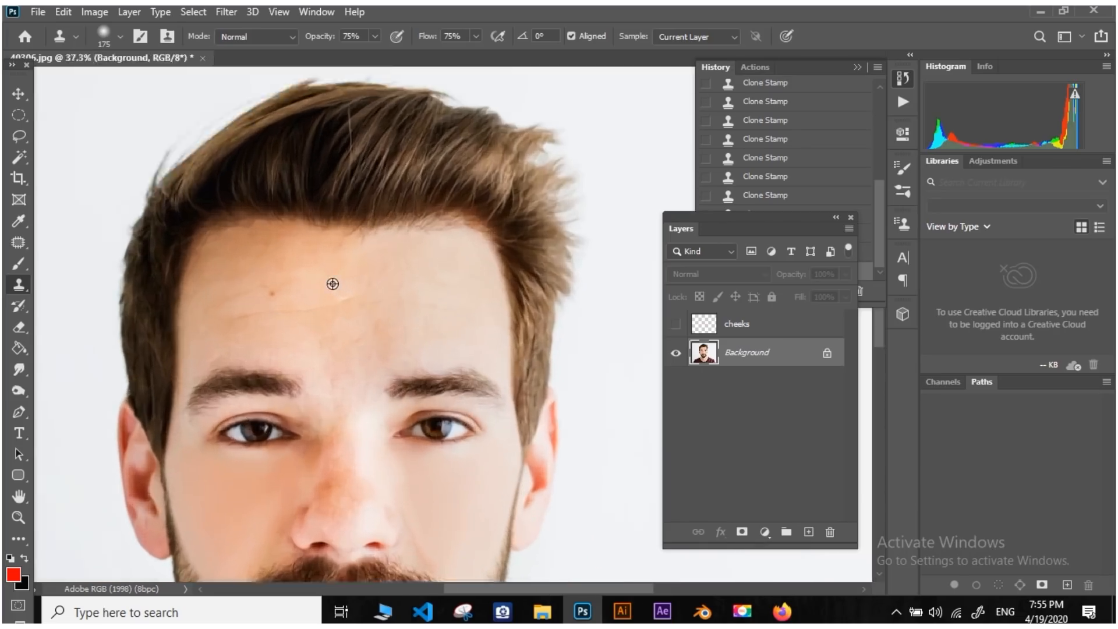
left_click_drag(326, 381, 382, 404)
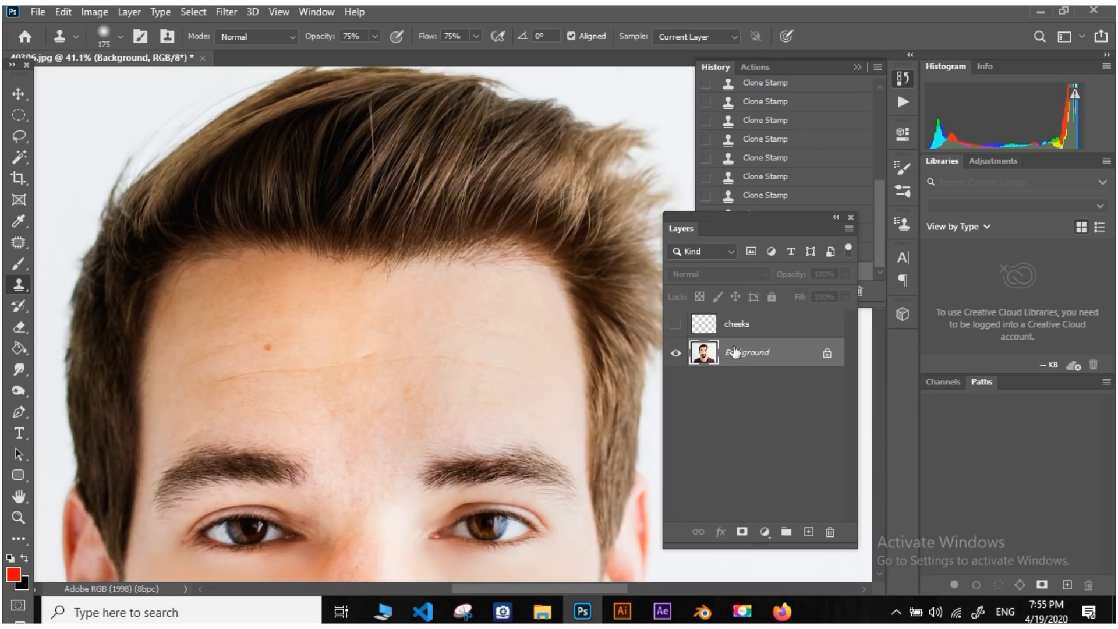
left_click(736, 327)
left_click(810, 533)
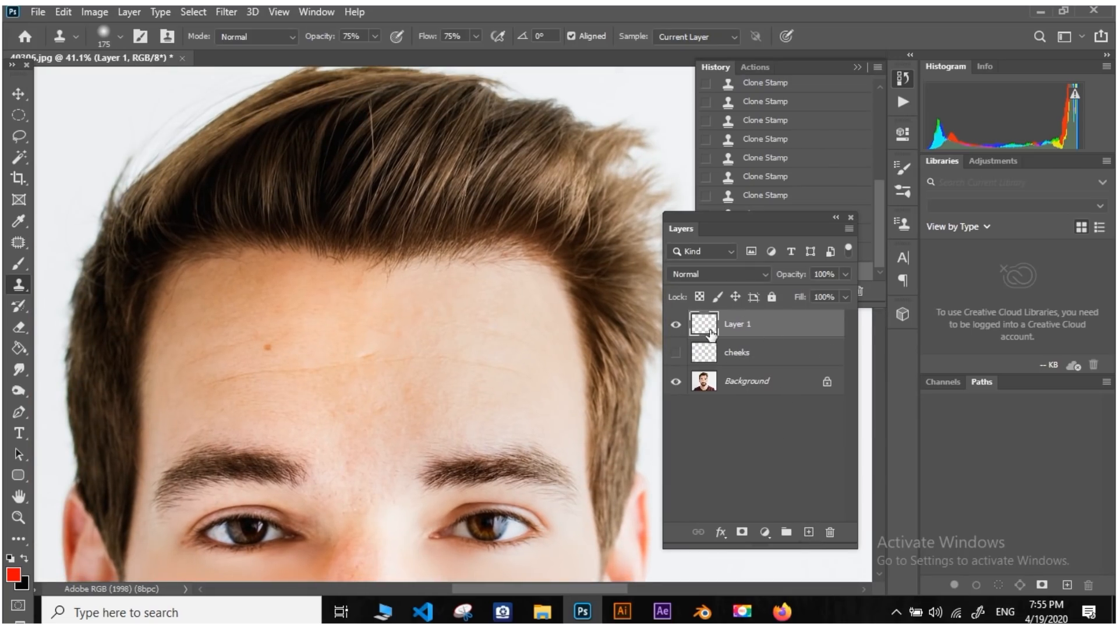
double_click(737, 324)
type("forhead")
key("Return")
left_click(20, 262)
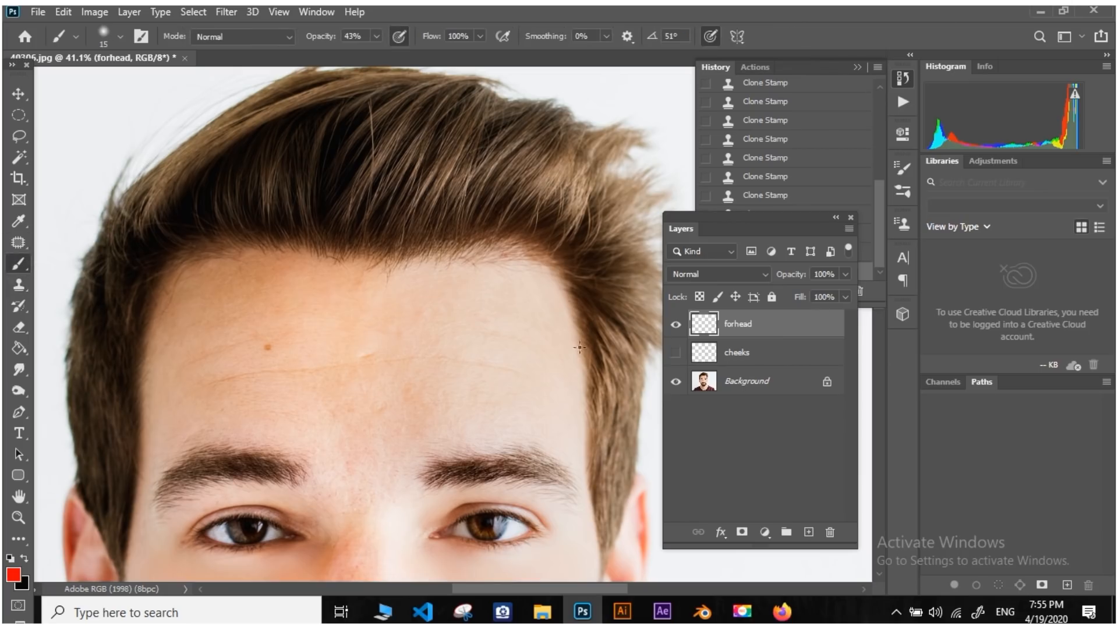
Paint red guide arrows with a size 25 brush up both temples and outward across the forehead in two rows
mouse_move(551, 400)
left_mouse_down()
mouse_move(498, 366)
mouse_move(484, 380)
left_mouse_up()
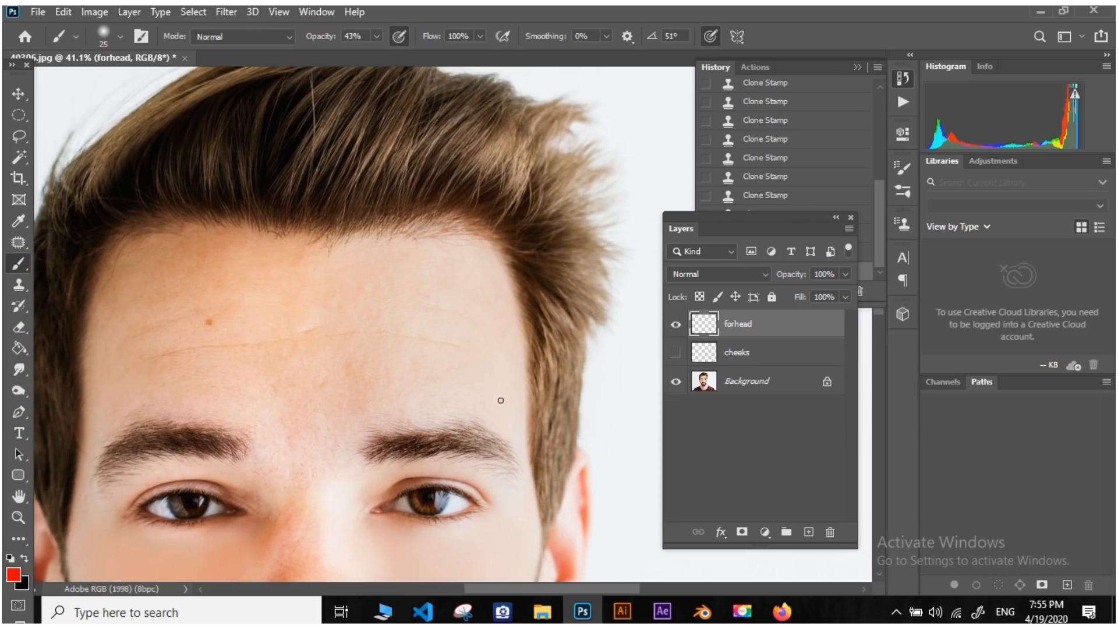
left_click_drag(501, 396, 473, 247)
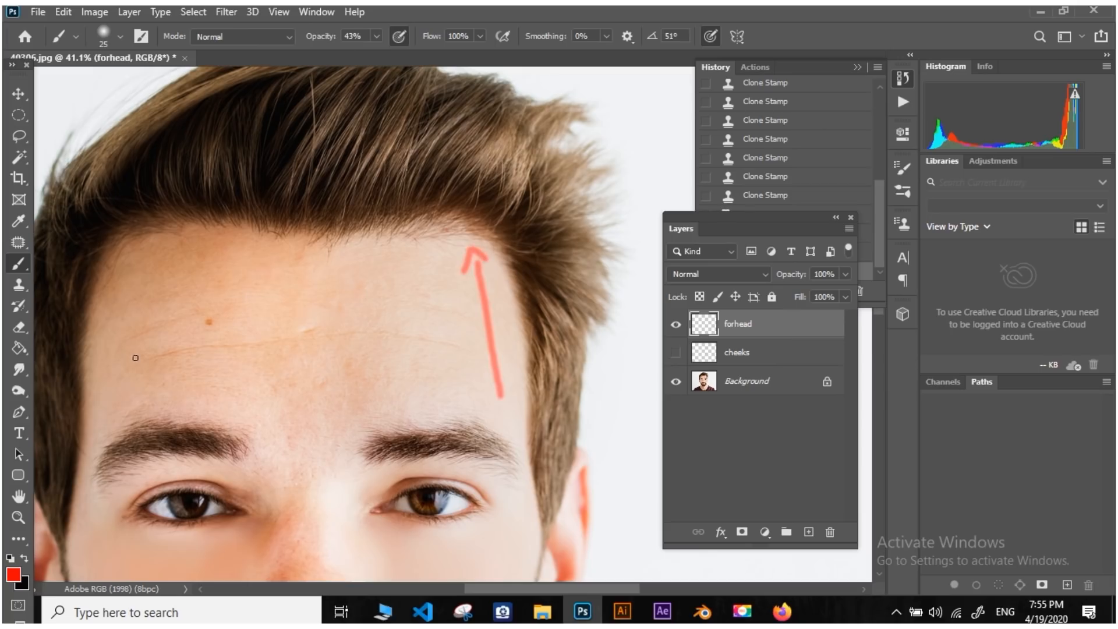
mouse_move(104, 402)
left_mouse_down()
mouse_move(129, 277)
mouse_move(145, 270)
left_mouse_up()
mouse_move(315, 309)
left_mouse_down()
mouse_move(439, 282)
mouse_move(445, 302)
left_mouse_up()
mouse_move(323, 362)
left_mouse_down()
mouse_move(445, 359)
mouse_move(444, 344)
mouse_move(470, 362)
mouse_move(447, 366)
left_mouse_up()
mouse_move(274, 301)
left_mouse_down()
mouse_move(158, 287)
mouse_move(192, 311)
left_mouse_up()
left_click_drag(282, 370, 174, 363)
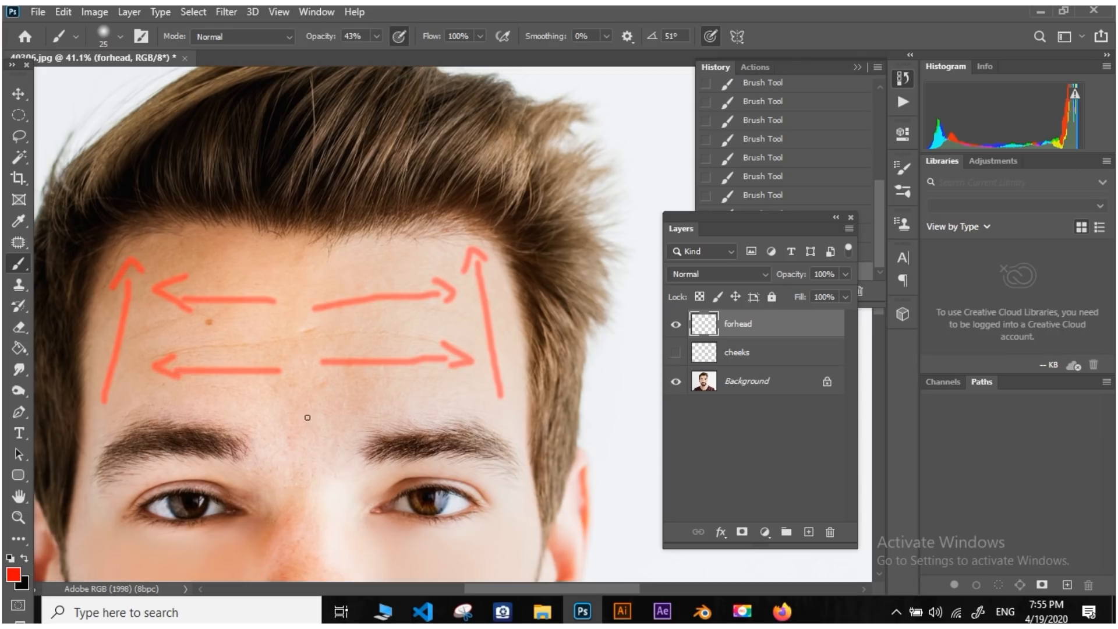
Paint three double-headed red guide arrows between the eyebrows, one vertical and two curving over the inner brow ends
mouse_move(305, 410)
left_mouse_down()
mouse_move(306, 467)
mouse_move(294, 466)
mouse_move(315, 455)
left_mouse_up()
left_click_drag(342, 448, 379, 409)
left_click_drag(277, 450, 237, 415)
left_click_drag(263, 453, 281, 434)
left_click_drag(366, 402, 386, 412)
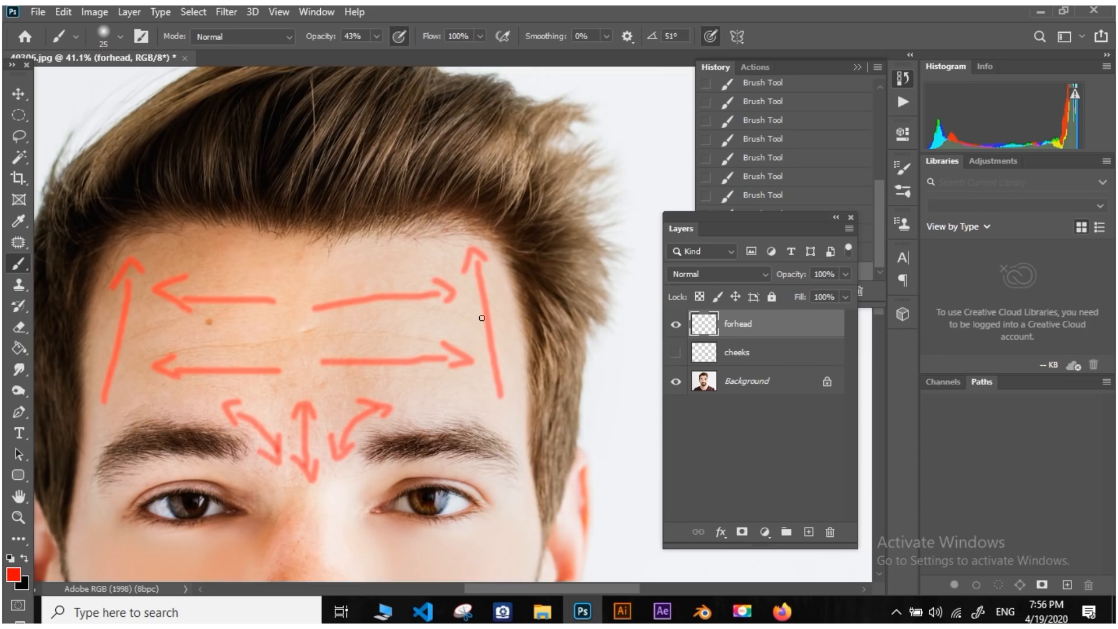
Activate the Clone Stamp tool, hide the forhead guide layer and select the Background layer
scroll(337, 319, "down", 4)
scroll(322, 332, "up", 6)
left_click_drag(307, 404, 313, 379)
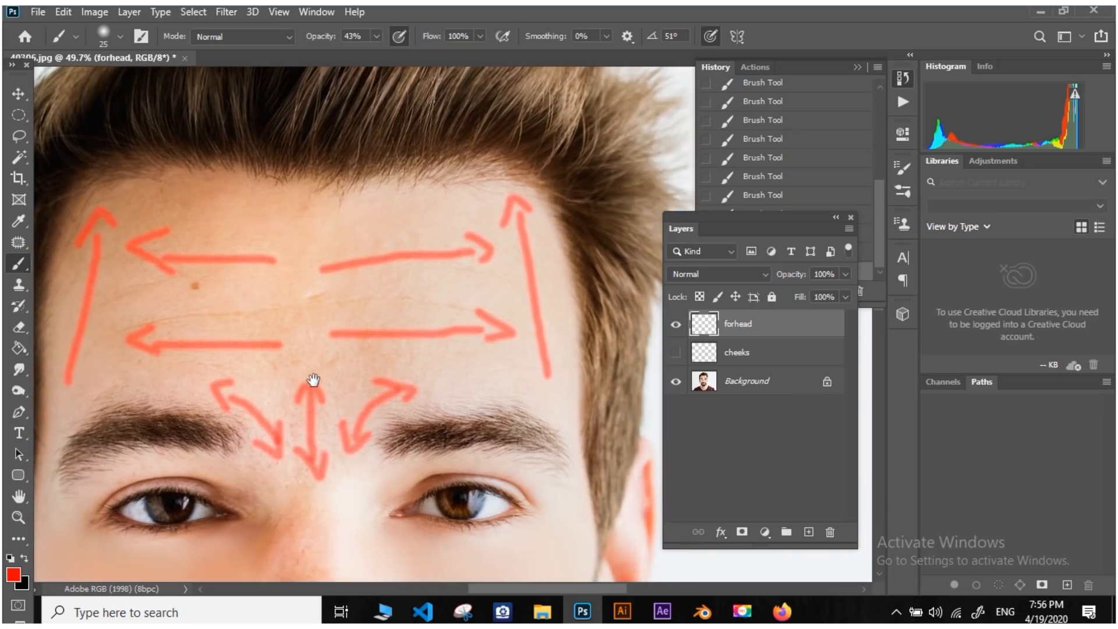
left_click(676, 326)
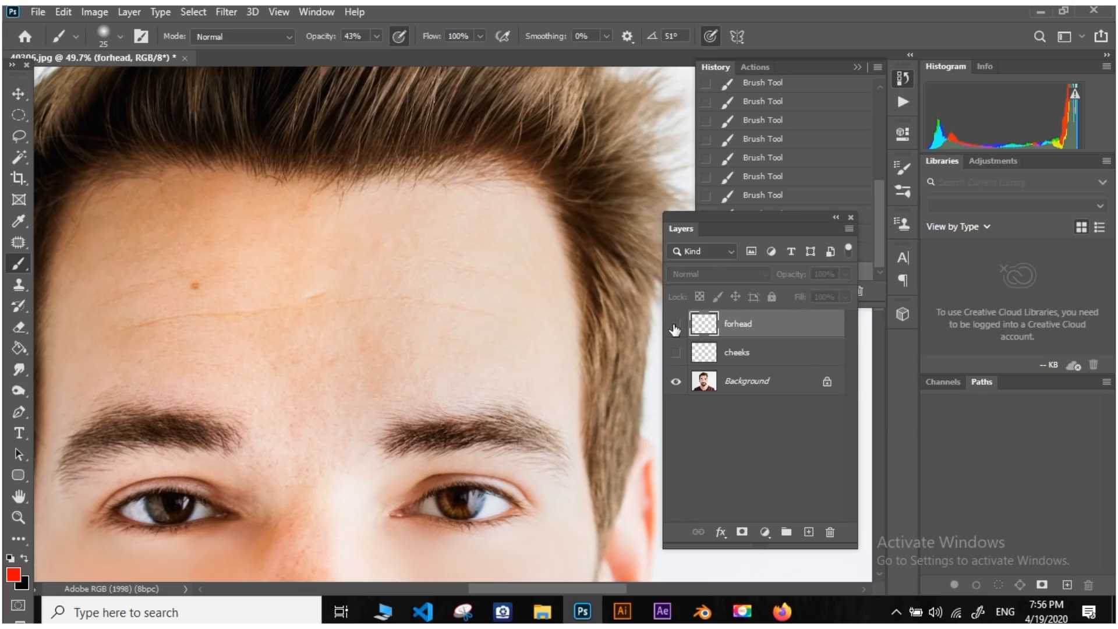
left_click_drag(437, 337, 385, 336)
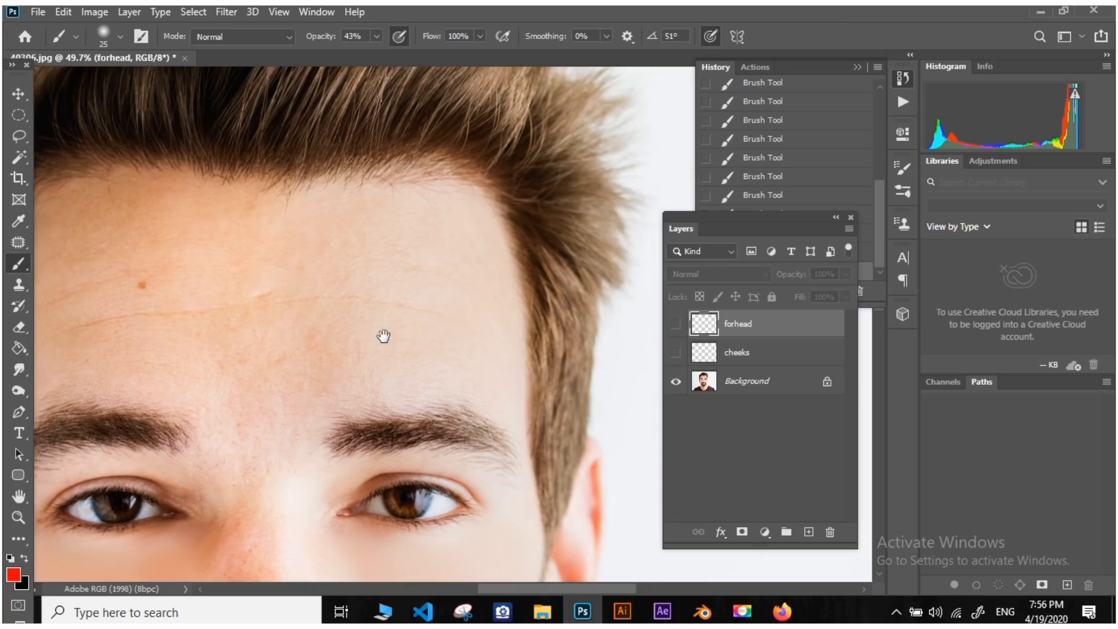
left_click(19, 284)
left_click(676, 324)
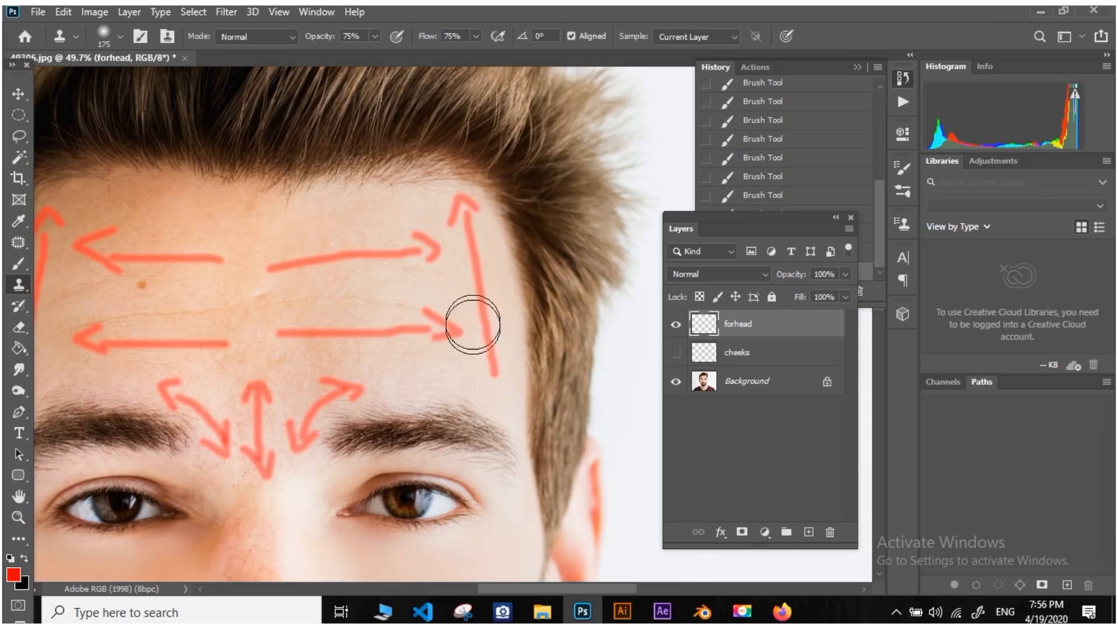
left_click(675, 325)
left_click(757, 381)
Clone clean skin up the forehead's outer edge along the first temple, from the eyebrow toward the hairline
left_click(476, 360, "alt")
left_click(471, 382)
left_click(474, 349, "alt")
left_click_drag(464, 321, 464, 287)
Toggle the forhead guide layer to compare its arrow along the opposite temple with the skin beneath
mouse_move(446, 219)
left_mouse_down()
mouse_move(562, 267)
mouse_move(625, 217)
left_mouse_up()
left_click(676, 325)
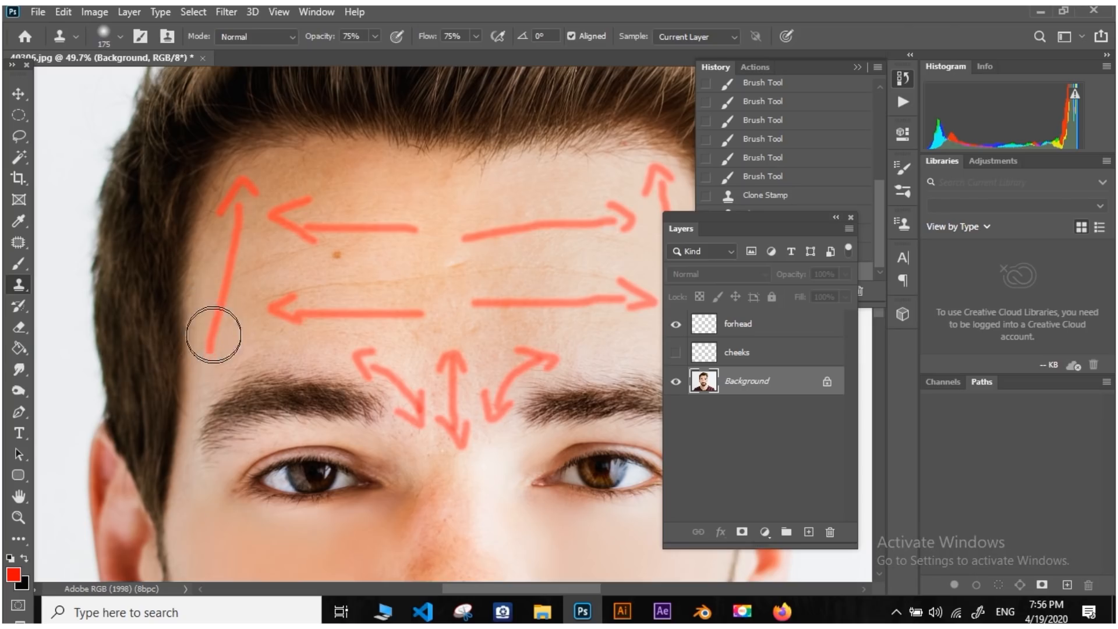
left_click(675, 323)
left_click(677, 325)
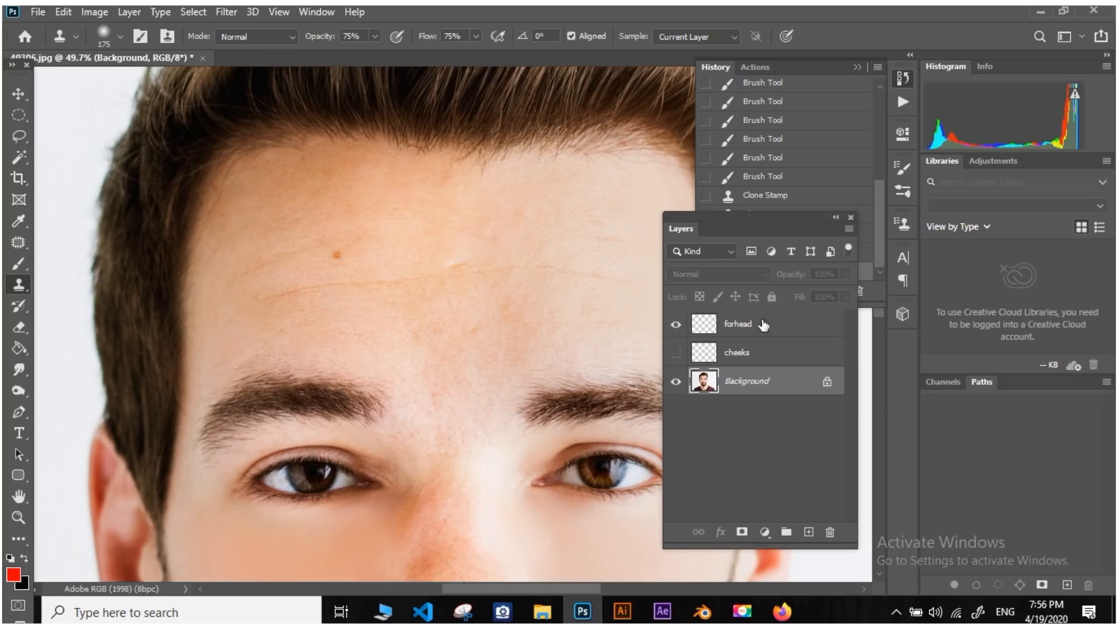
On the forhead layer, add lower arrowheads to both temple guide arrows with the Brush tool, making them double-headed
left_click(763, 325)
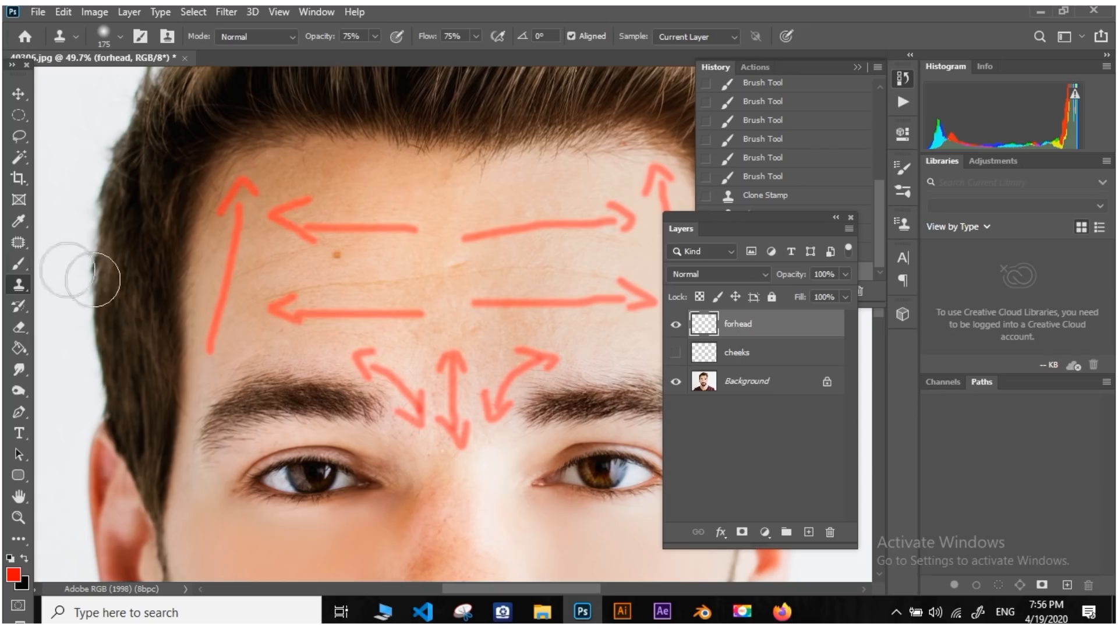
left_click(18, 264)
left_click_drag(199, 338, 225, 349)
left_click_drag(442, 320, 295, 353)
mouse_move(509, 373)
left_mouse_down()
mouse_move(530, 383)
mouse_move(535, 361)
left_mouse_up()
mouse_move(413, 326)
left_mouse_down()
mouse_move(524, 332)
mouse_move(479, 309)
left_mouse_up()
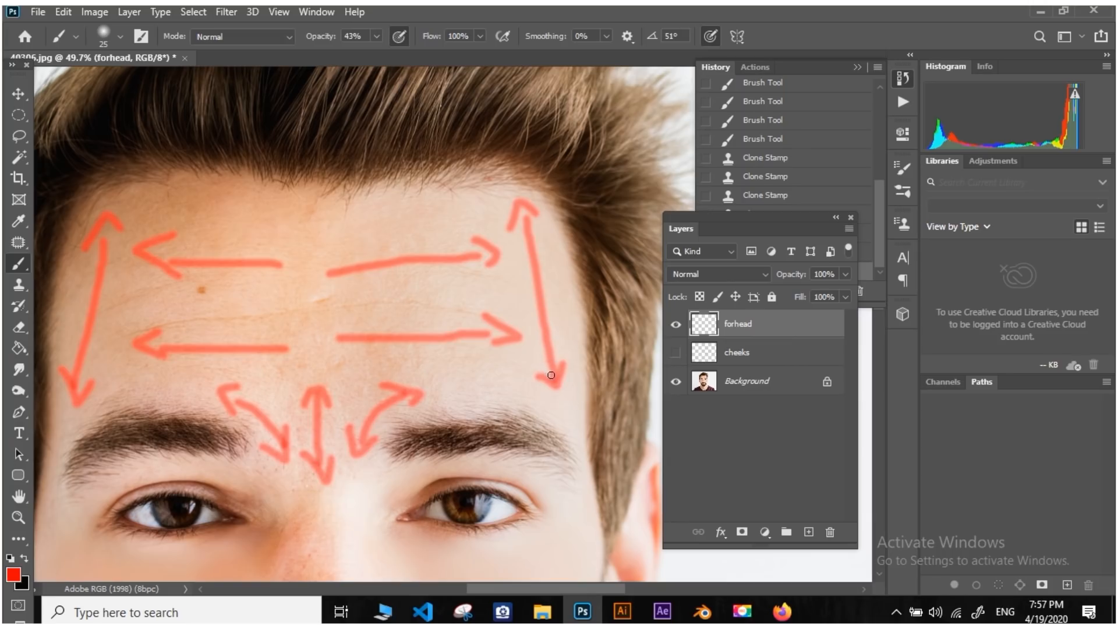
Hide the forhead guide layer, switch back to the Clone Stamp tool and select the Background layer
left_click(675, 324)
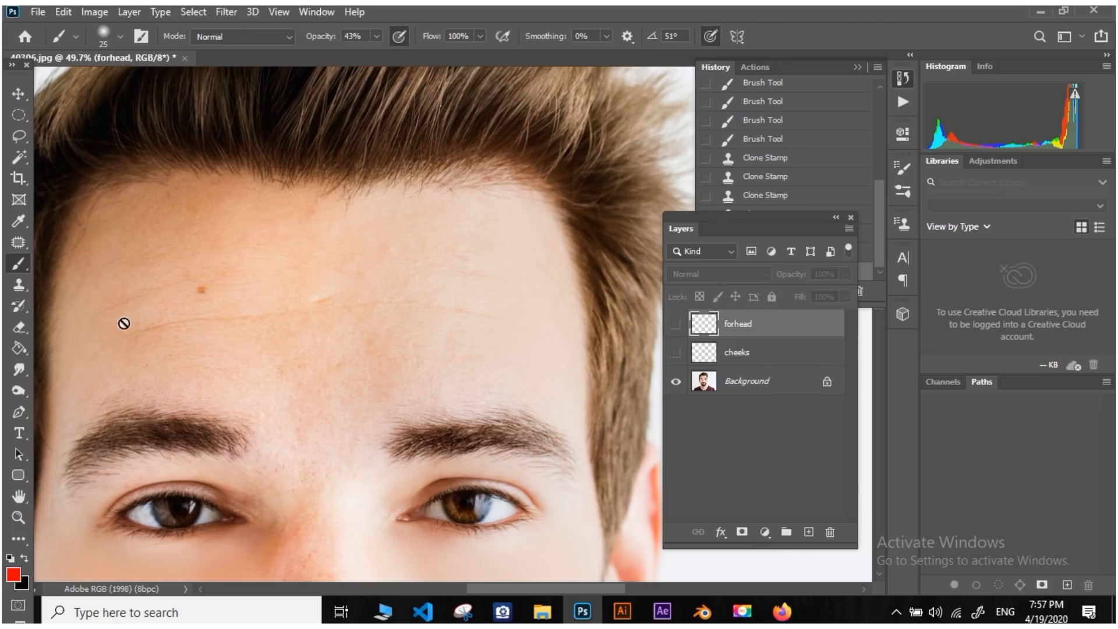
scroll(122, 322, "left", 2)
left_click(19, 284)
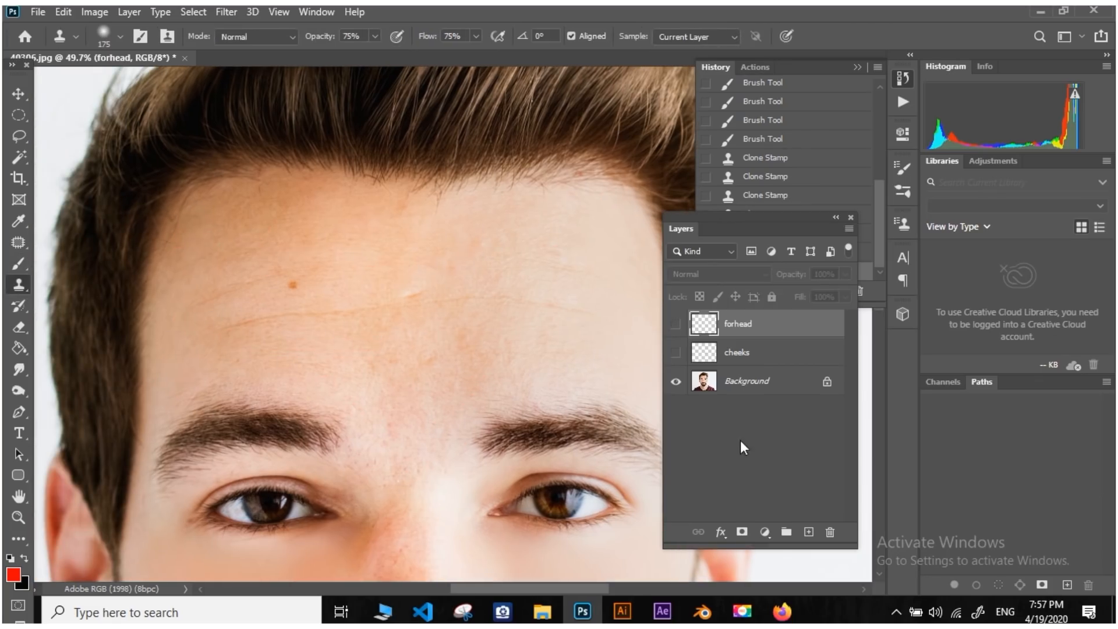
left_click(721, 393)
Clone clean skin up and down the forehead's edge along the man's right temple, between eyebrow and hairline
scroll(204, 346, "up", 1)
left_click(167, 330, "alt")
left_click(188, 289)
left_click(198, 255)
left_click(208, 236)
left_click(208, 272)
left_click(205, 280)
left_click(199, 323, "alt")
left_click(163, 356)
left_click(195, 286, "alt")
left_click(224, 210)
Enlarge the clone brush to 250 and clone smooth skin from the upper forehead's centre toward the man's left temple
scroll(238, 218, "down", 3)
left_click_drag(390, 260, 332, 289)
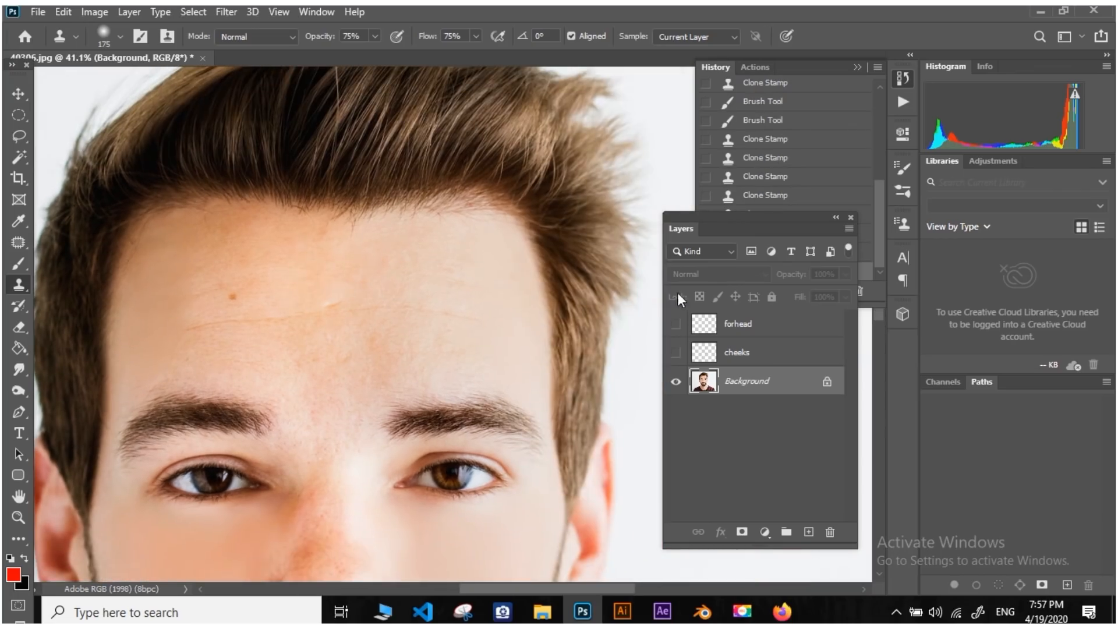
left_click(676, 325)
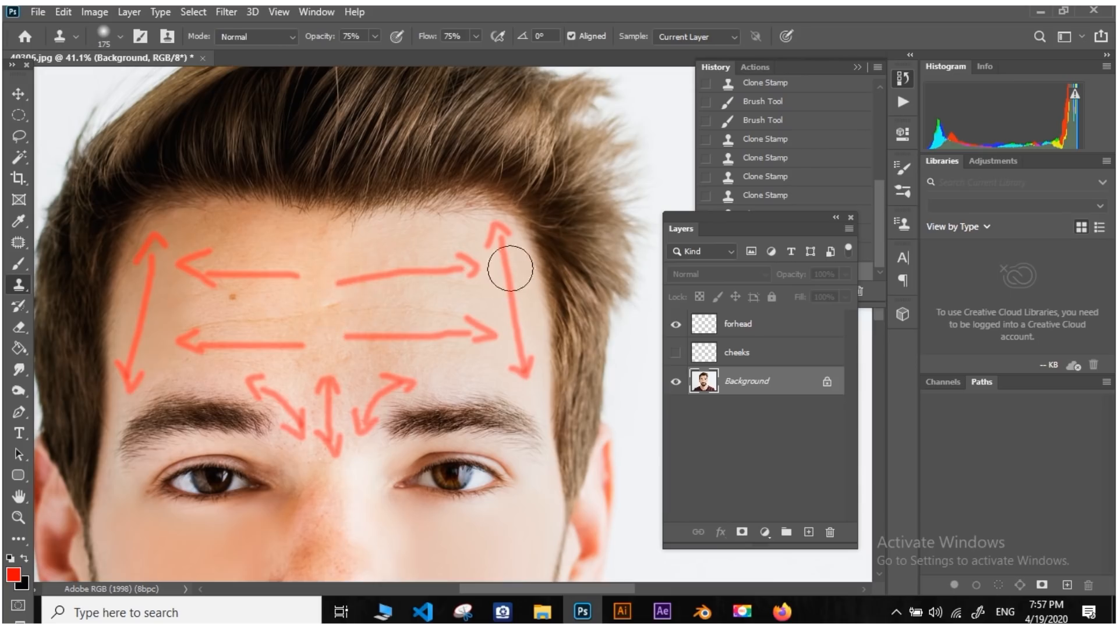
left_click(676, 324)
key("bracketright")
key("bracketright")
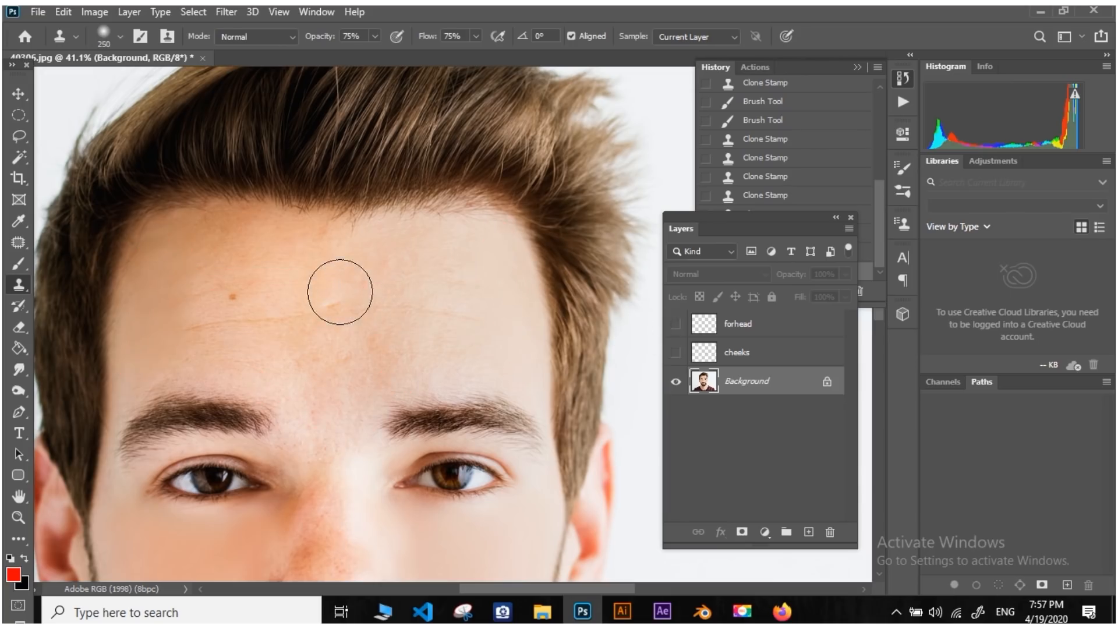
left_click(381, 265)
left_click(405, 261)
left_click(422, 260)
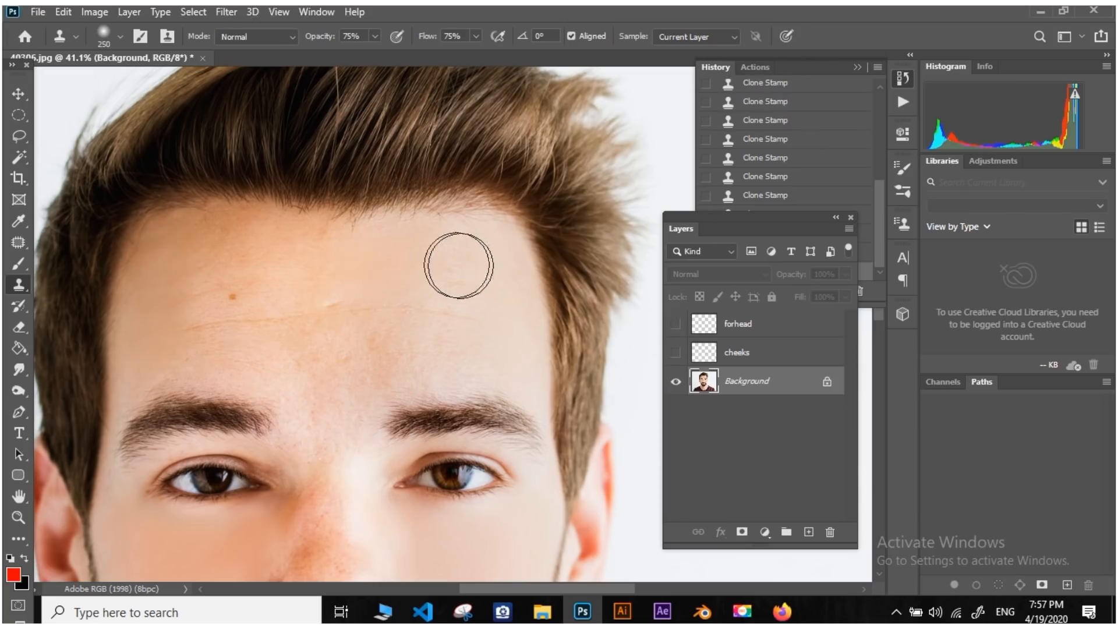
left_click(477, 270, "alt")
left_click(389, 269)
Clone smooth skin across the upper forehead from its centre toward the man's right temple
left_click(384, 271, "alt")
left_click(284, 267)
left_click(295, 273, "alt")
left_click(251, 249)
left_click(259, 255, "alt")
left_click(180, 272)
Enlarge the clone brush to 300 and clone over the wrinkle lines from mid-forehead toward the man's left temple
key("bracketright")
key("bracketright")
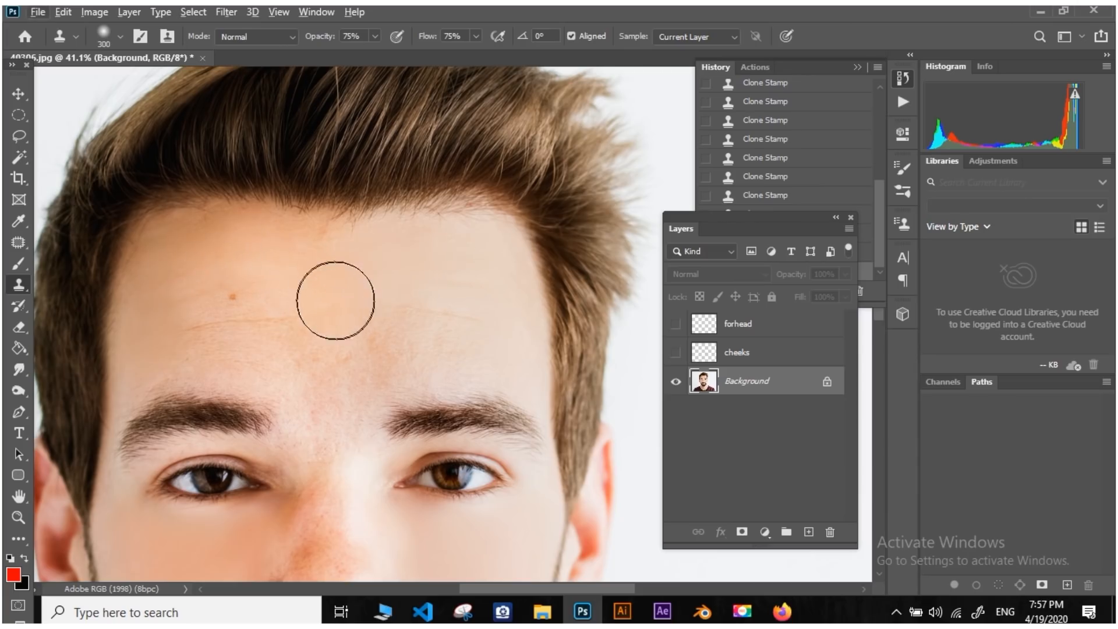
left_click(342, 300, "alt")
left_click(362, 305)
left_click(386, 313, "alt")
left_click(458, 306)
left_click(480, 313, "alt")
left_click(387, 325, "alt")
left_click(399, 340)
left_click(444, 344, "alt")
left_click(463, 344)
Clone smooth skin over the wrinkle line across the lower forehead toward the man's right temple
left_click(380, 353, "alt")
left_click(334, 354)
left_click(285, 345, "alt")
left_click(246, 333)
left_click(244, 340, "alt")
left_click(202, 326)
Even out the man's right side of the forehead by cloning smooth skin over it with the brush at 400
scroll(189, 326, "down", 3)
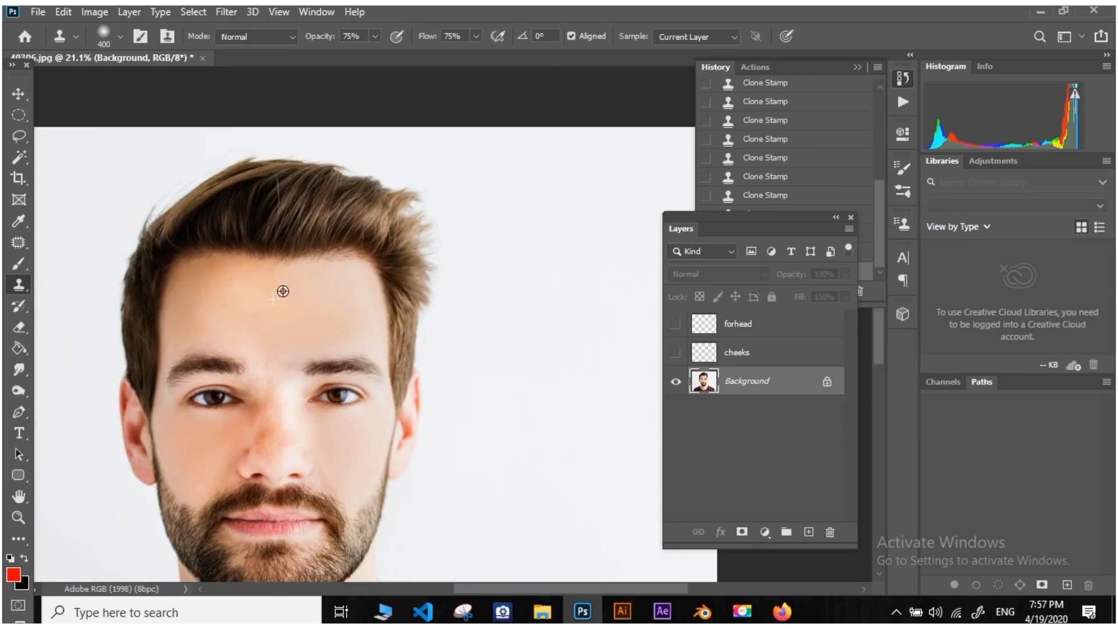
scroll(286, 292, "up", 1)
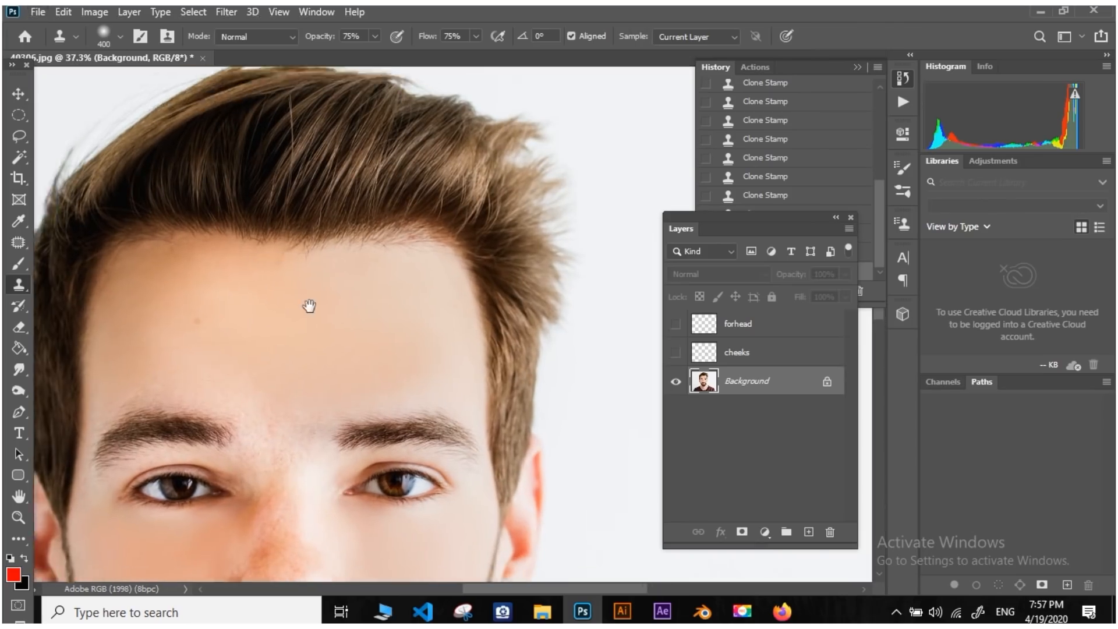
scroll(309, 305, "up", 1)
left_click(192, 297, "alt")
left_click(183, 306, "alt")
left_click(170, 373)
left_click(169, 339, "alt")
left_click(174, 317)
Inspect the retouched forehead and face, from the full portrait to close-up
scroll(247, 355, "up", 1)
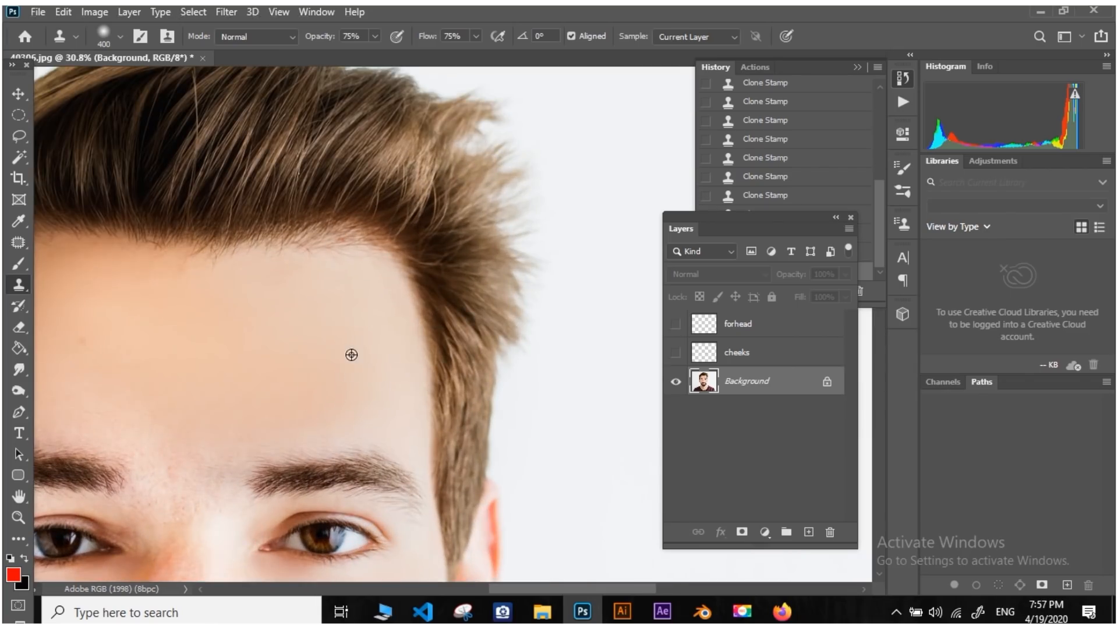
scroll(351, 355, "down", 3)
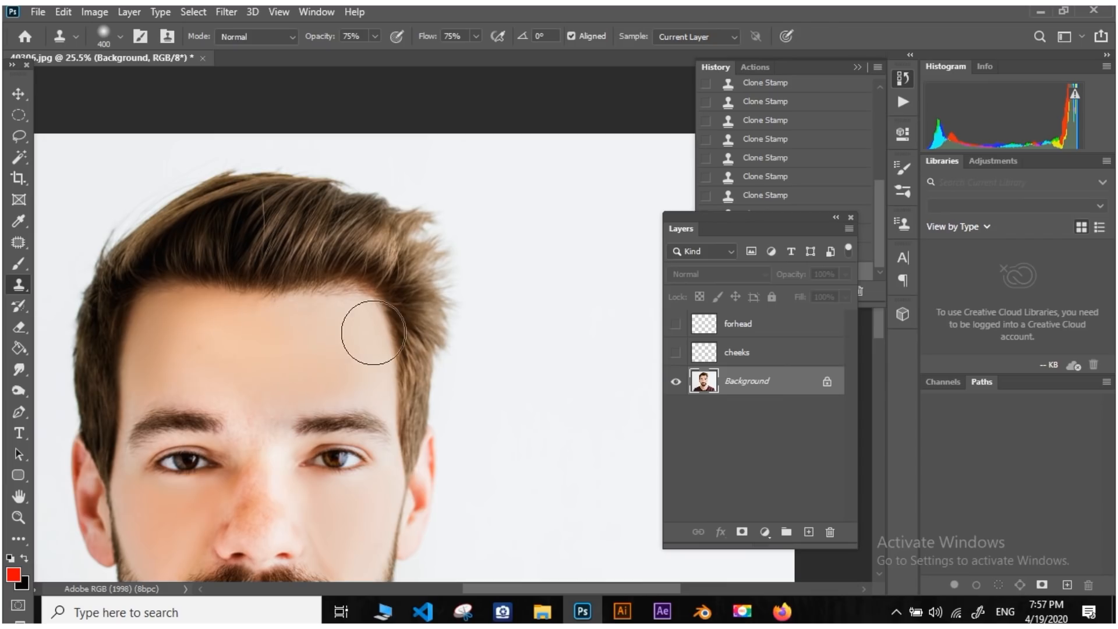
scroll(265, 353, "down", 1)
left_click(261, 322, "alt")
scroll(312, 339, "down", 5)
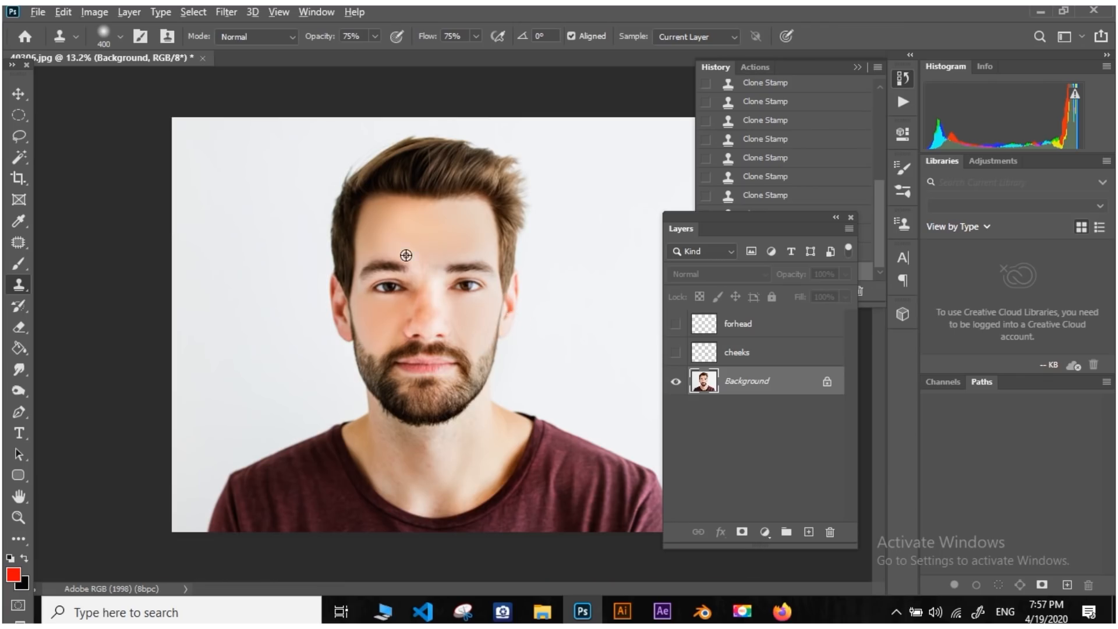
scroll(404, 257, "up", 7)
scroll(431, 299, "up", 6)
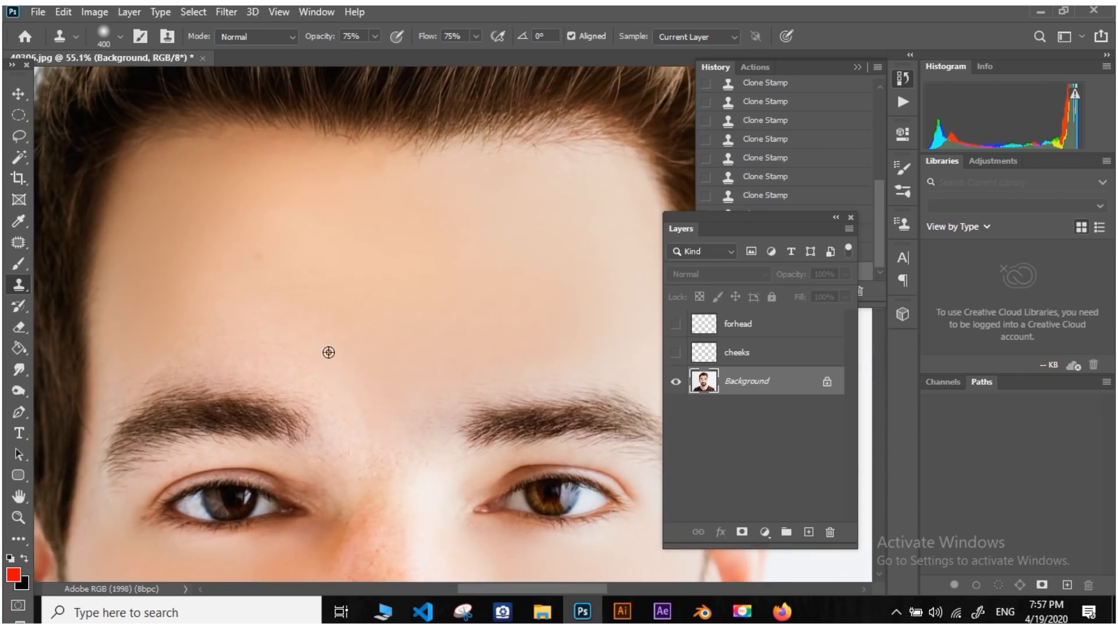
scroll(420, 371, "down", 5)
left_click_drag(422, 367, 407, 262)
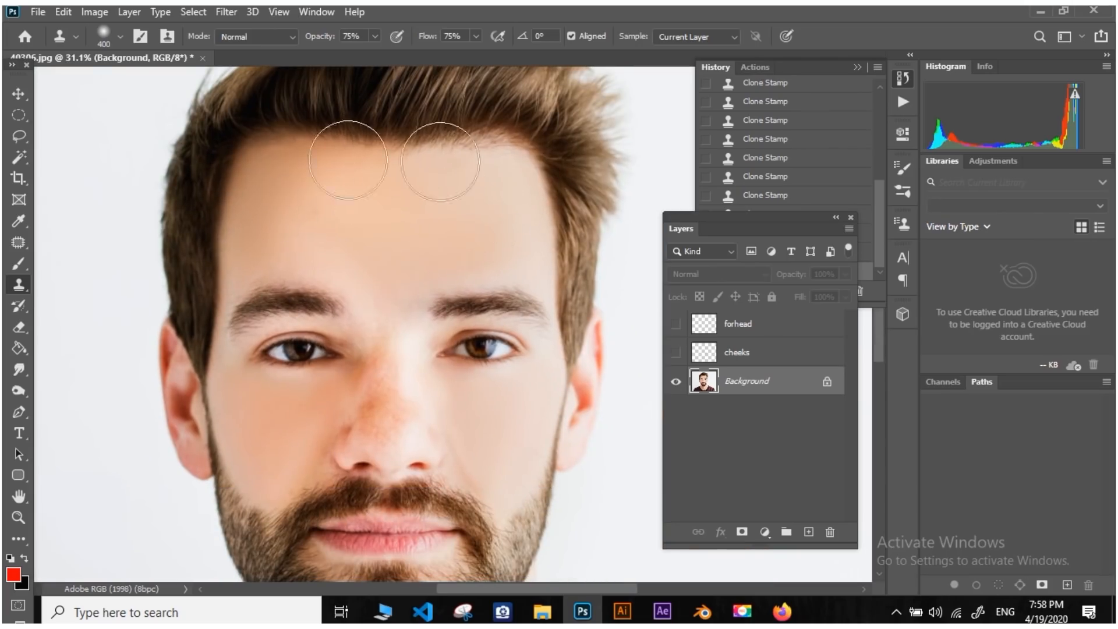
left_click_drag(379, 320, 369, 260)
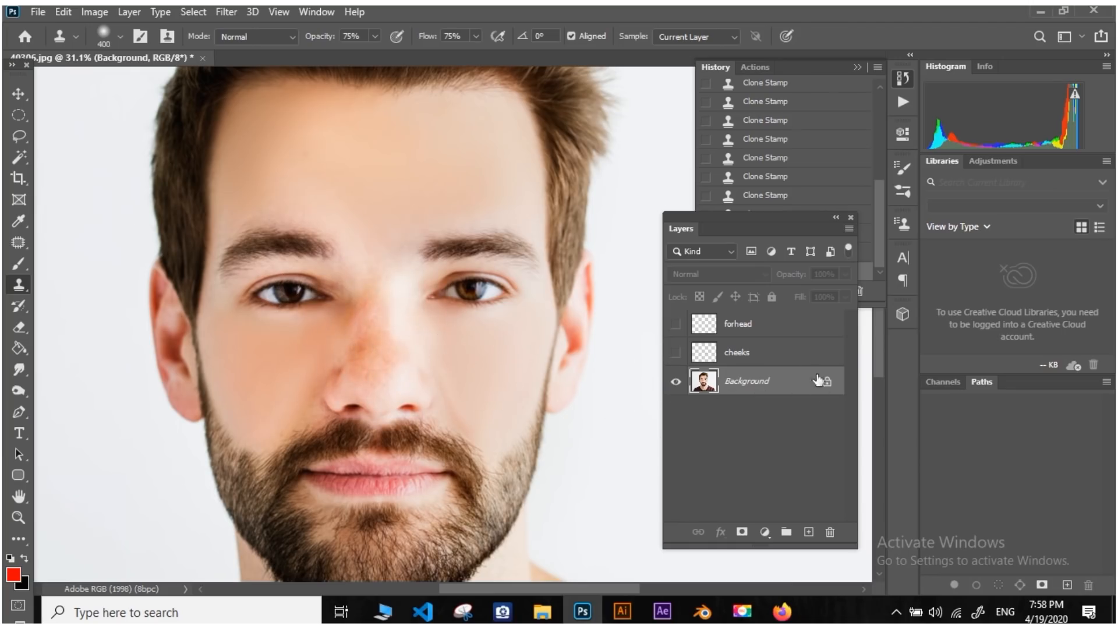
Add a new layer directly above the Background and name it "nose layer"
left_click(752, 361)
left_click(751, 381)
left_click(808, 532)
double_click(736, 383)
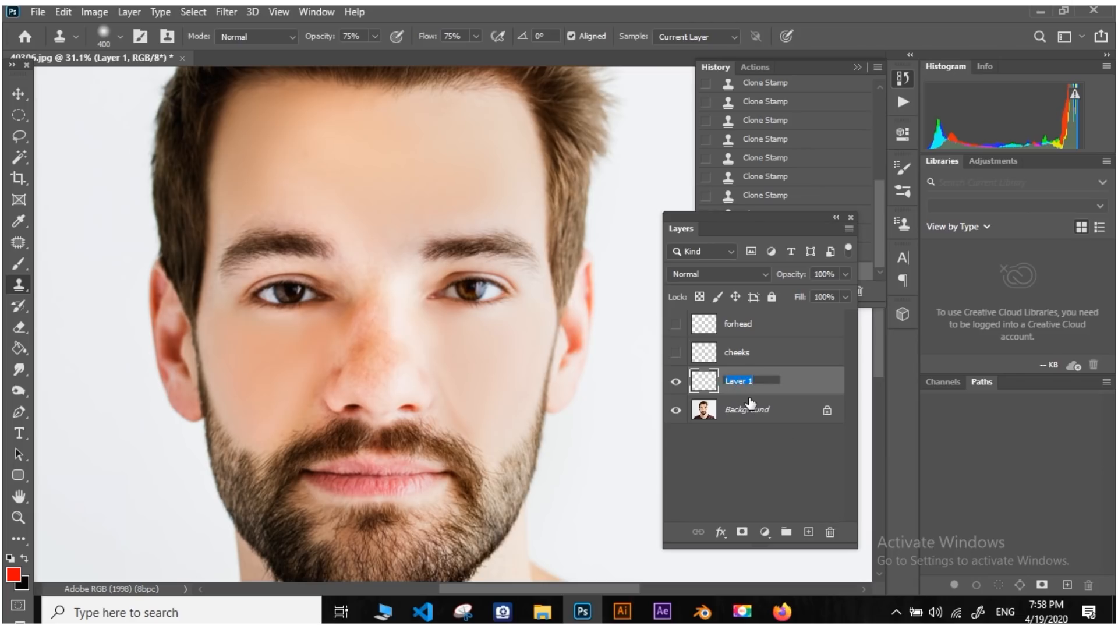
type("nose l")
key("Return")
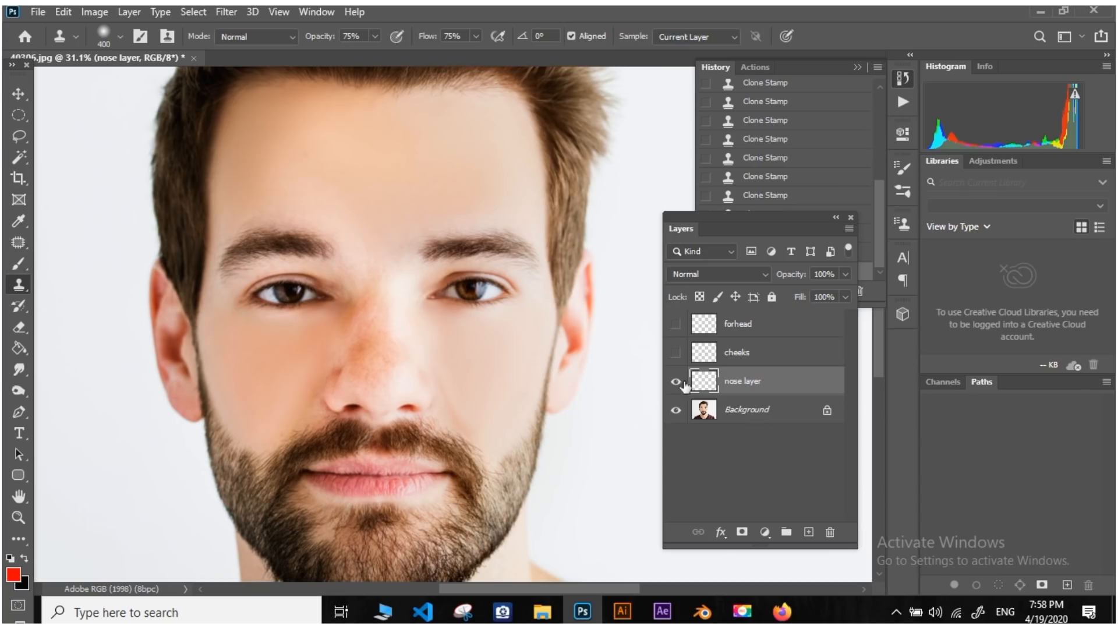
Paint a vertical double-headed red guide arrow along the nose bridge from between the brows to the tip with the Brush tool
left_click(19, 263)
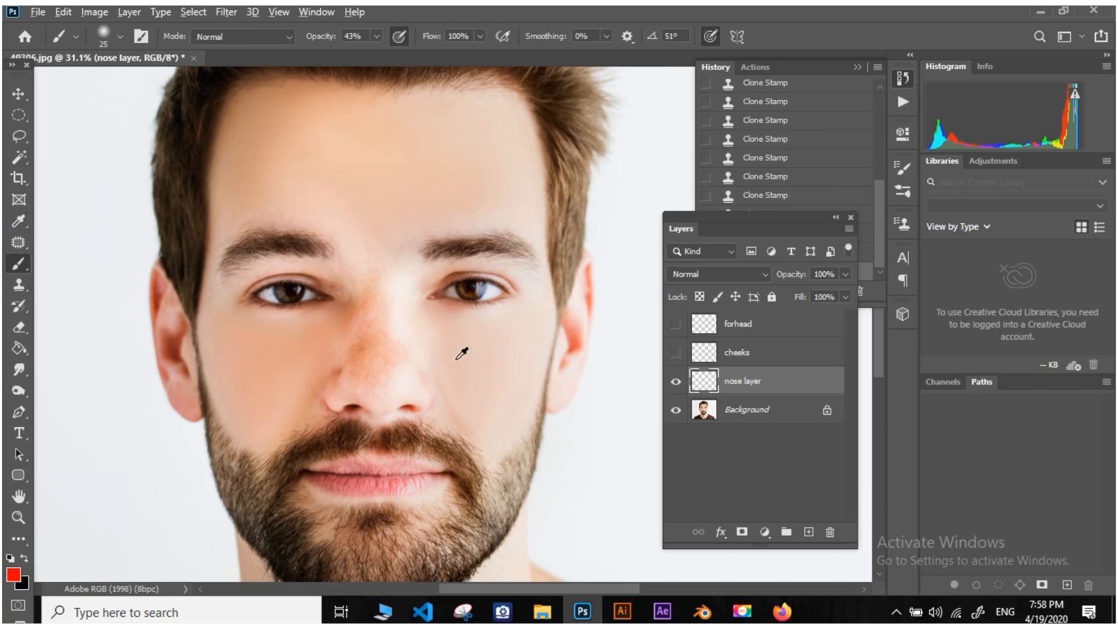
scroll(442, 352, "up", 2)
scroll(383, 353, "up", 3)
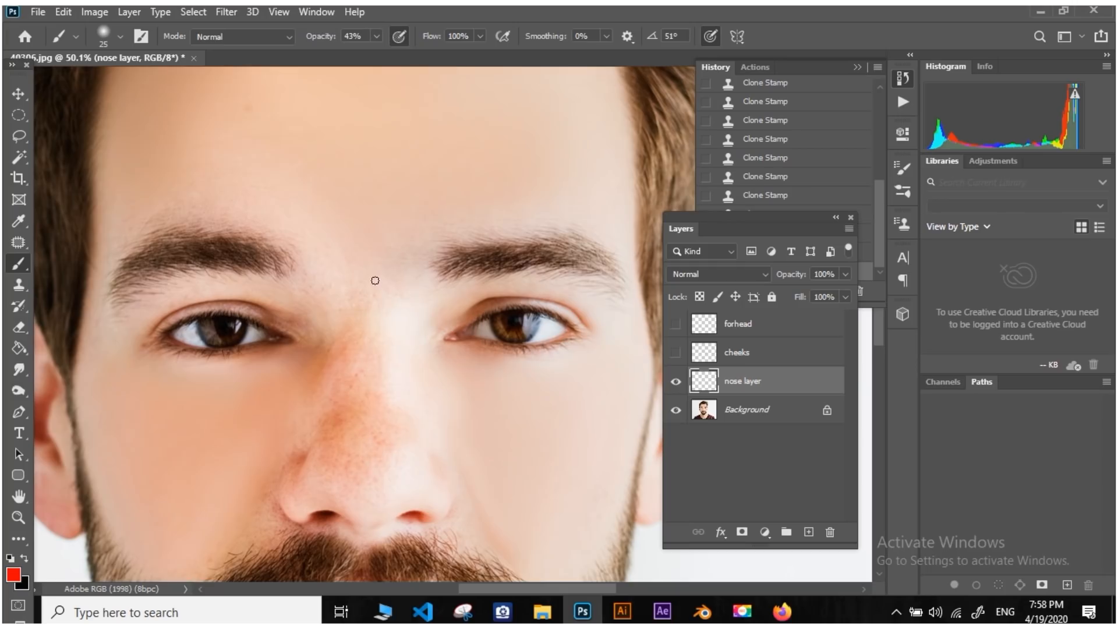
mouse_move(363, 254)
left_mouse_down()
mouse_move(357, 469)
mouse_move(344, 472)
mouse_move(340, 455)
mouse_move(358, 488)
mouse_move(373, 464)
left_mouse_up()
left_click_drag(347, 262, 375, 258)
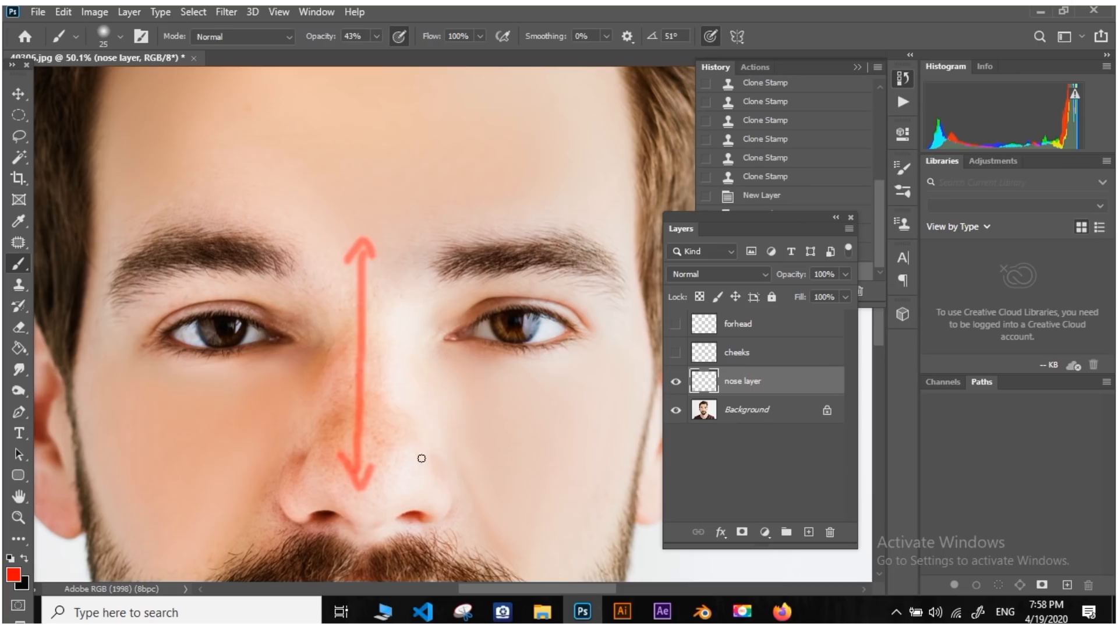
Paint upward guide arrows along both sides of the nose, and small double-headed arrows on the nostrils and beside the inner eye corners
mouse_move(436, 436)
left_mouse_down()
mouse_move(407, 351)
mouse_move(417, 367)
left_mouse_up()
left_click_drag(326, 377, 319, 377)
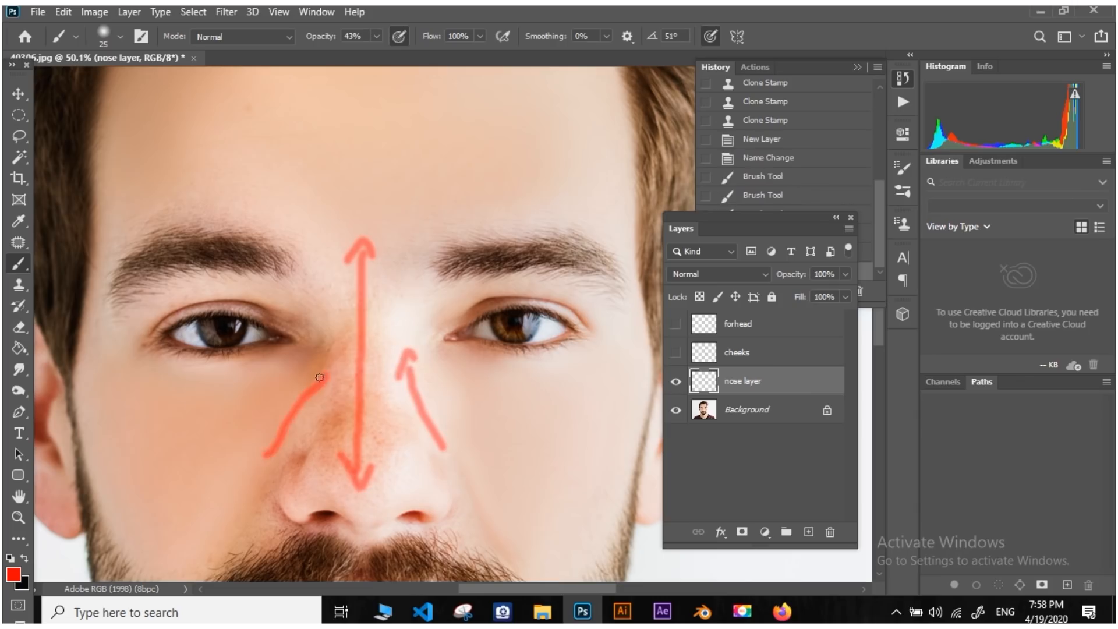
key("ctrl+z")
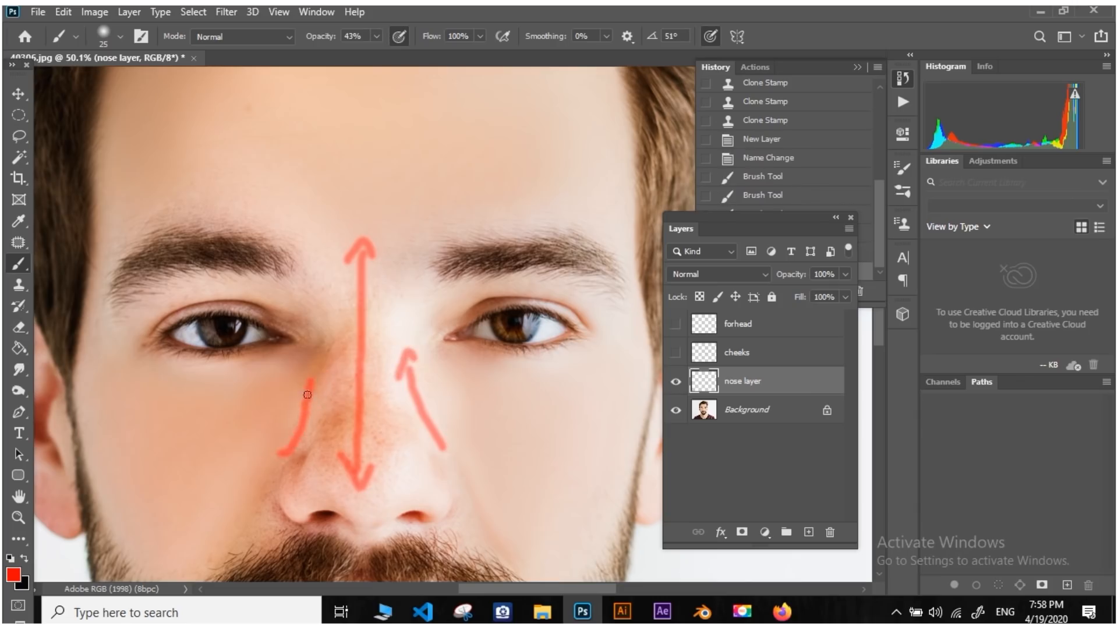
key("ctrl+z")
left_click_drag(255, 453, 270, 440)
left_click_drag(332, 353, 337, 366)
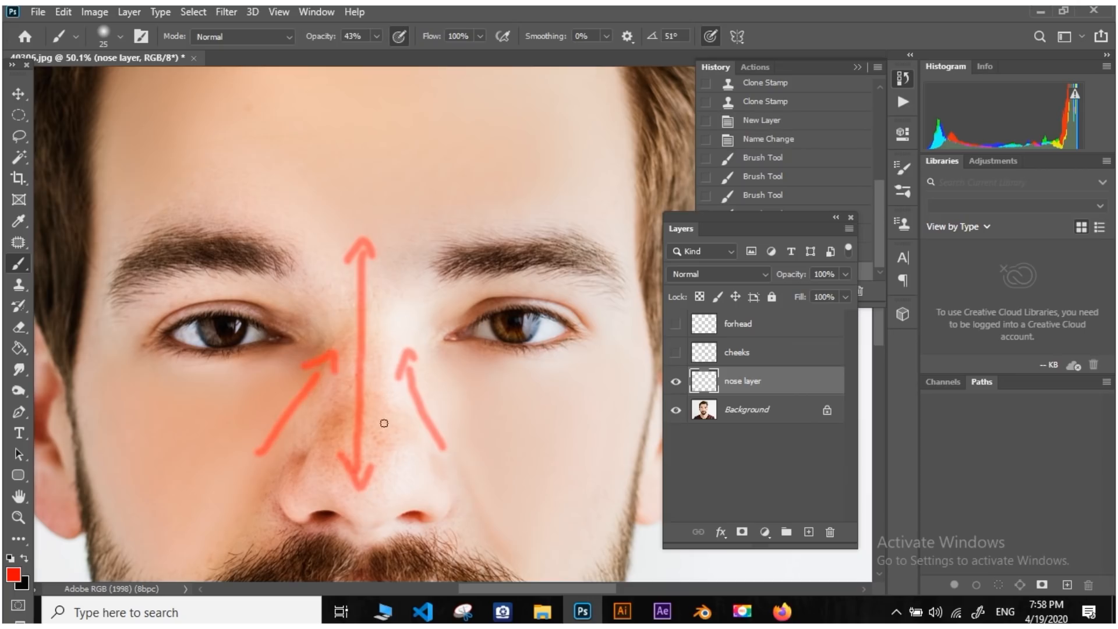
mouse_move(418, 496)
left_mouse_down()
mouse_move(433, 484)
mouse_move(408, 468)
left_mouse_up()
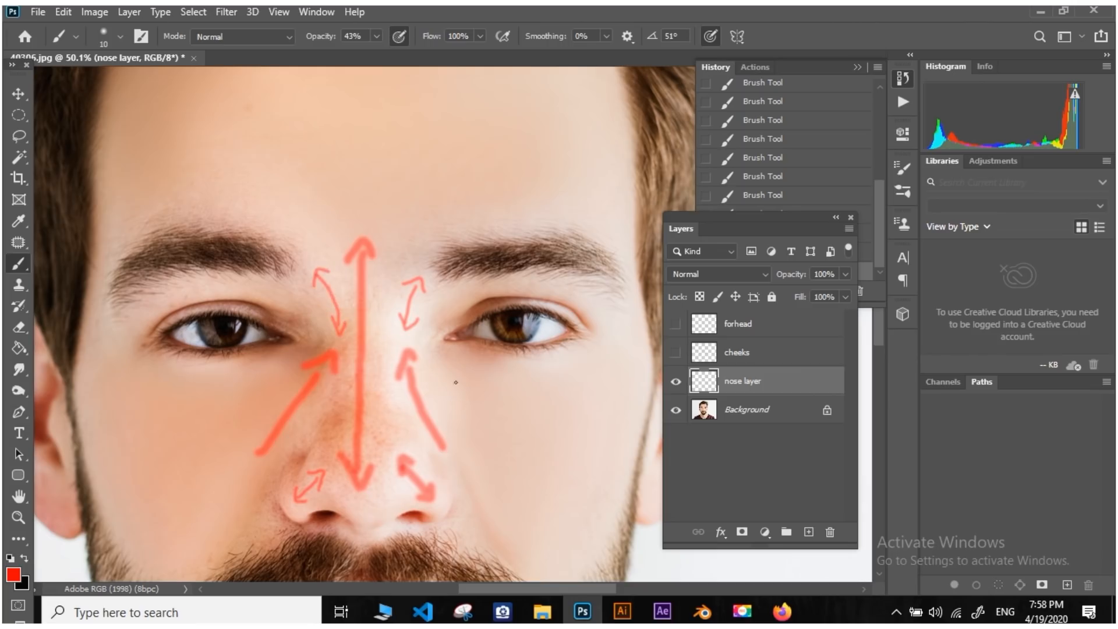
left_click_drag(415, 406, 444, 362)
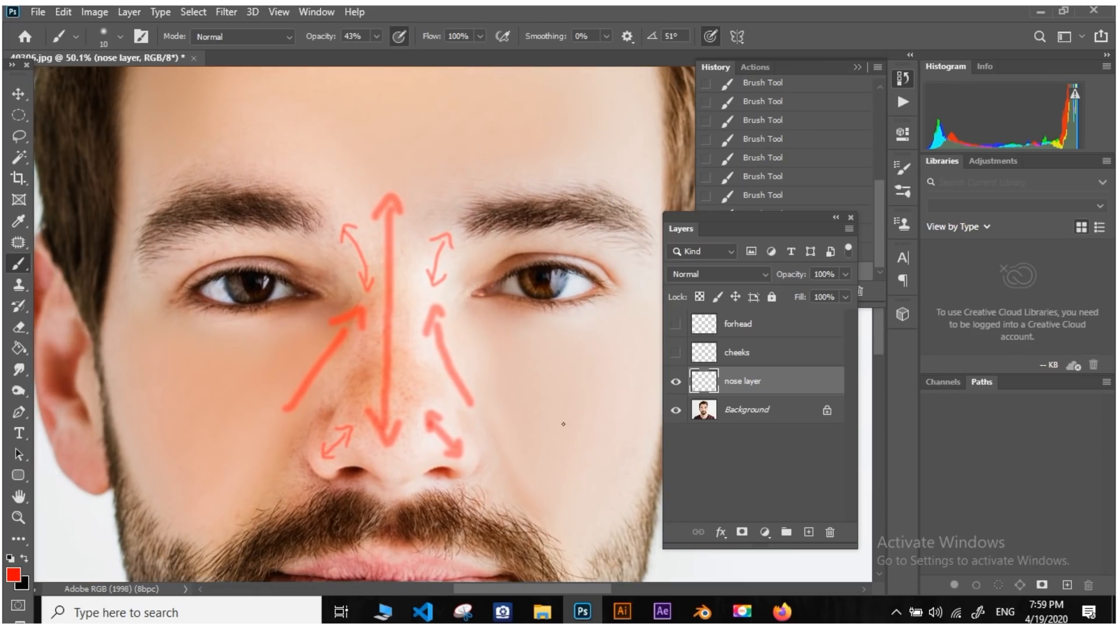
Activate the Clone Stamp tool with brush size 175, hide the nose layer and select the Background layer
left_click(19, 285)
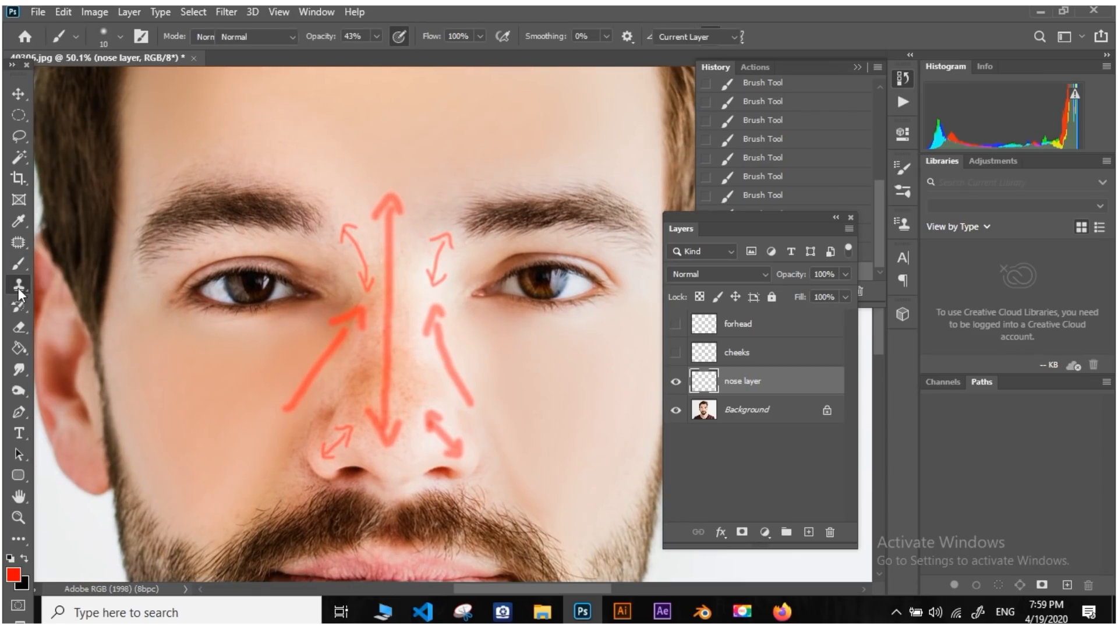
key("bracketleft")
key("bracketleft")
key("bracketleft")
key("bracketleft")
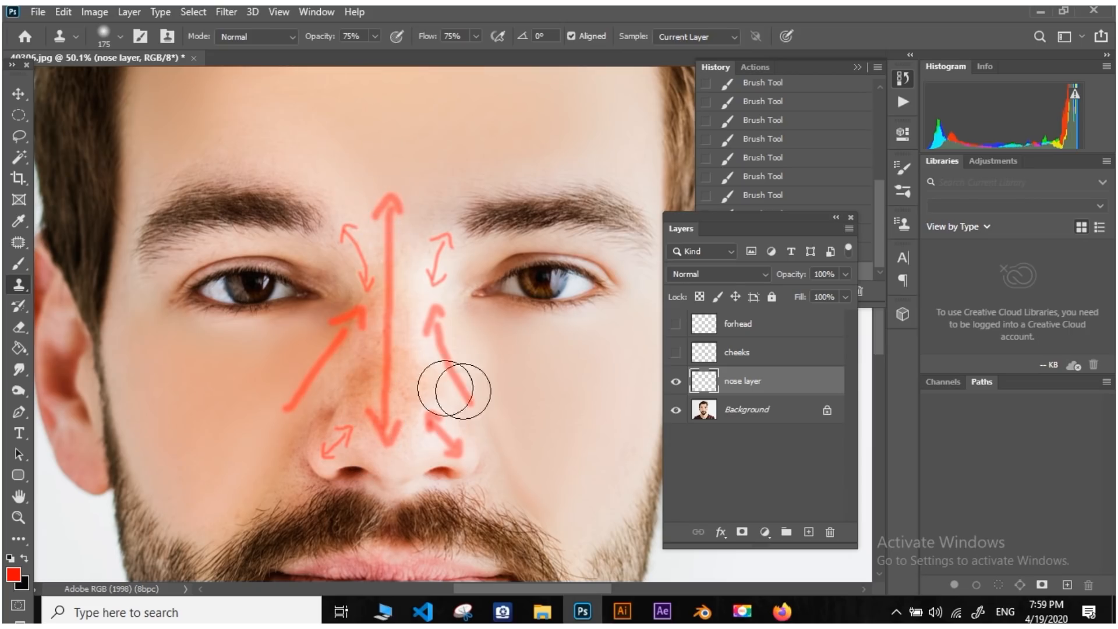
left_click(676, 382)
left_click(726, 414)
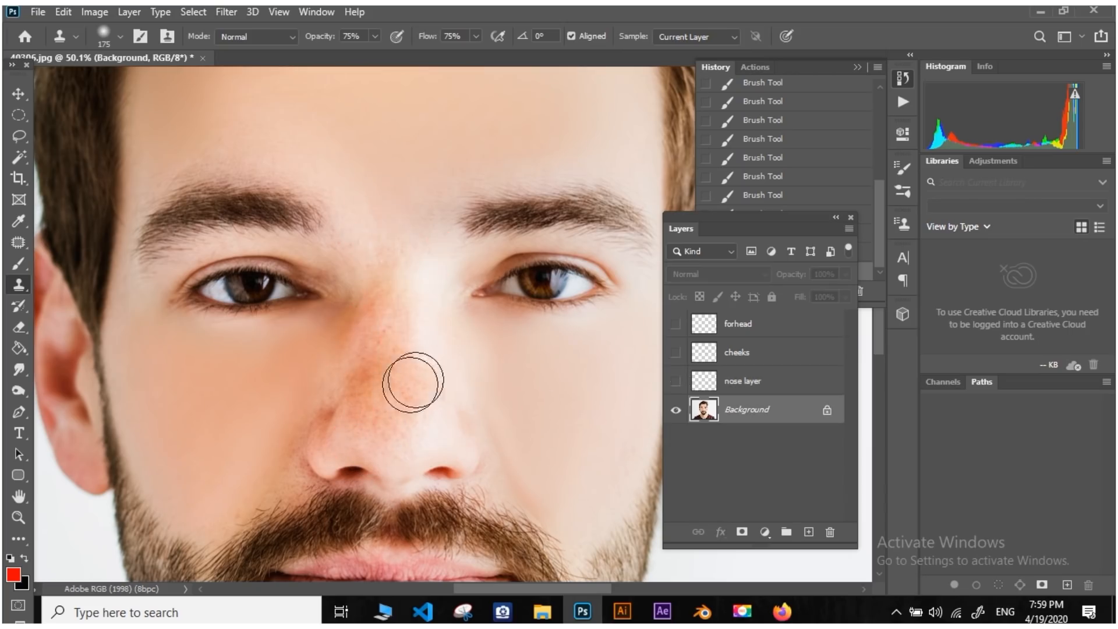
Clone clean skin up and down the nose bridge over the reddish, freckled area with the brush at 200
key("bracketright")
left_click(394, 382, "alt")
left_click(391, 322)
left_click(385, 292)
left_click(382, 318)
left_click(373, 375)
left_click(377, 417)
left_click(376, 349)
left_click(387, 285)
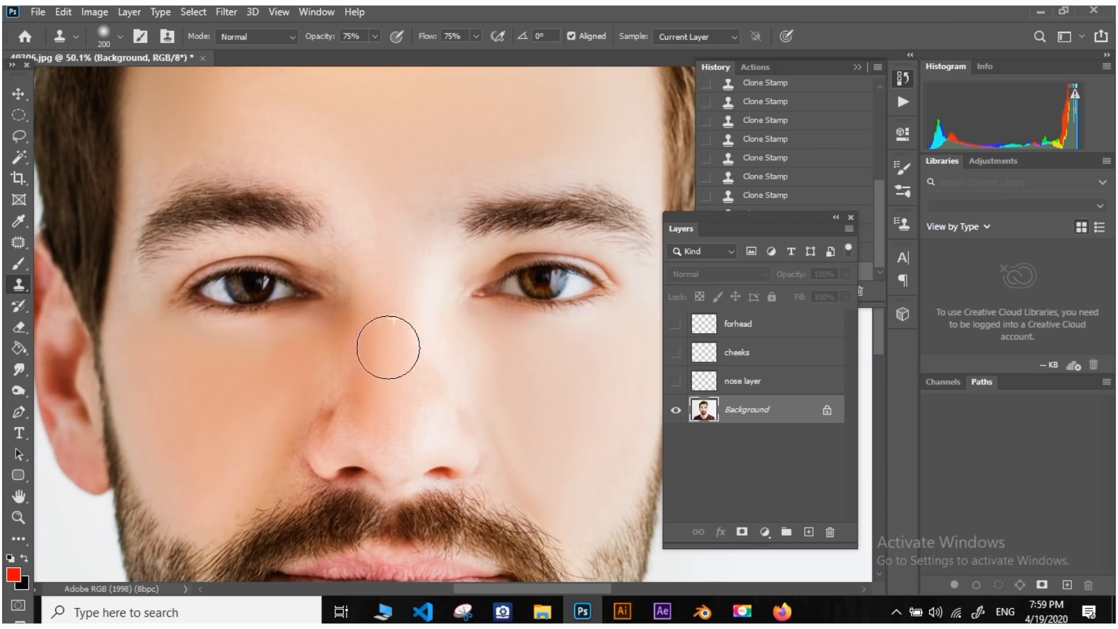
Enlarge the clone brush to 300 and smooth the nose bridge and the skin between the eyebrows
key("bracketright")
key("bracketright")
left_click(392, 395, "alt")
left_click(392, 369)
left_click(391, 377, "alt")
left_click(391, 254, "alt")
left_click(386, 235)
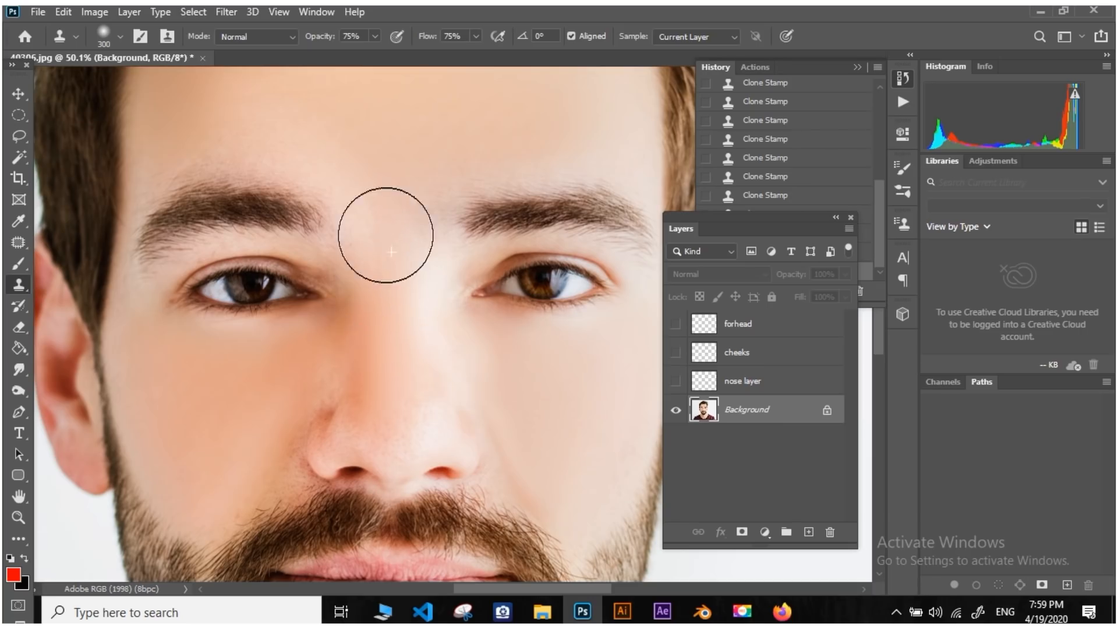
left_click(389, 284, "alt")
left_click(391, 314)
left_click(392, 348, "alt")
left_click(392, 363)
Reduce the clone brush to 250 and show the nose layer's guide arrows over the retouched nose
key("bracketleft")
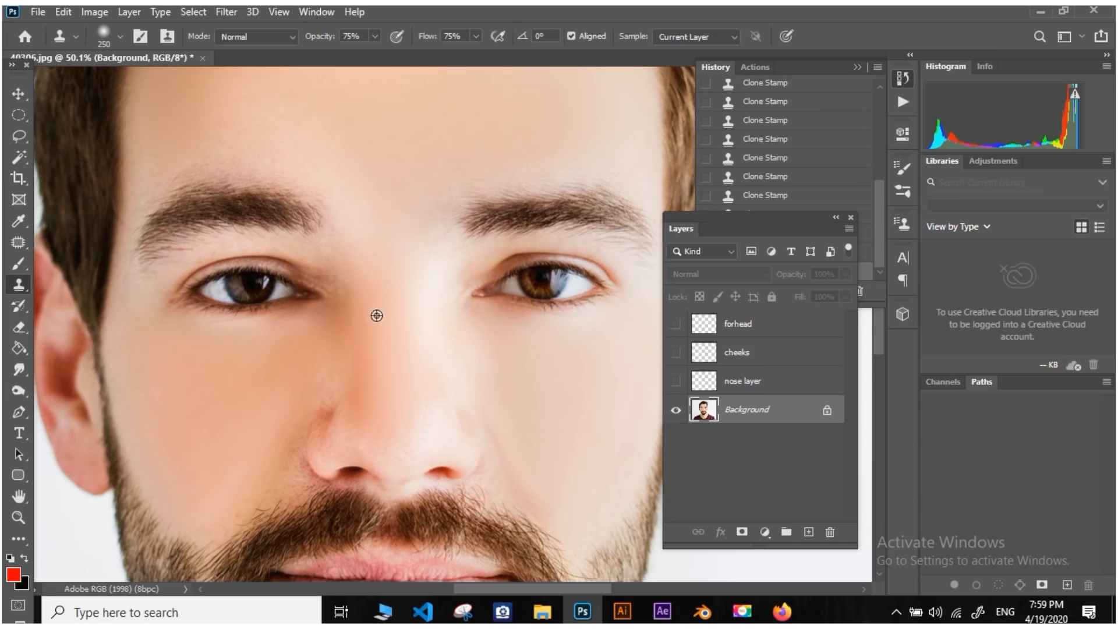
scroll(386, 390, "down", 4)
scroll(432, 349, "up", 6)
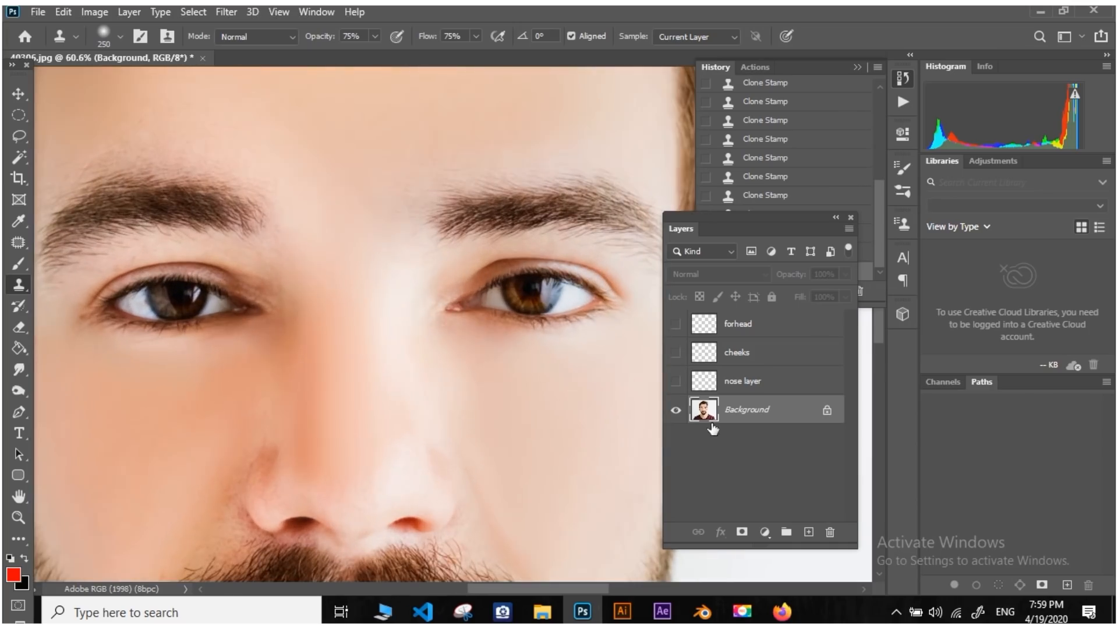
left_click(675, 381)
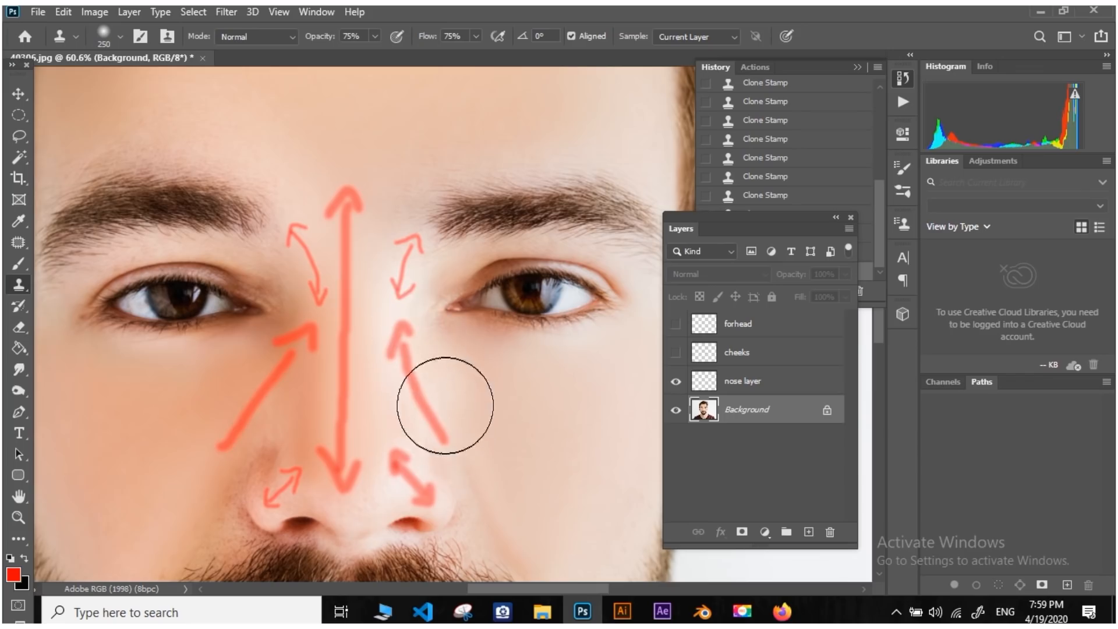
Hide the nose layer's guide arrows and set the clone brush size to 200
left_click(675, 381)
key("bracketleft")
key("bracketleft")
key("bracketleft")
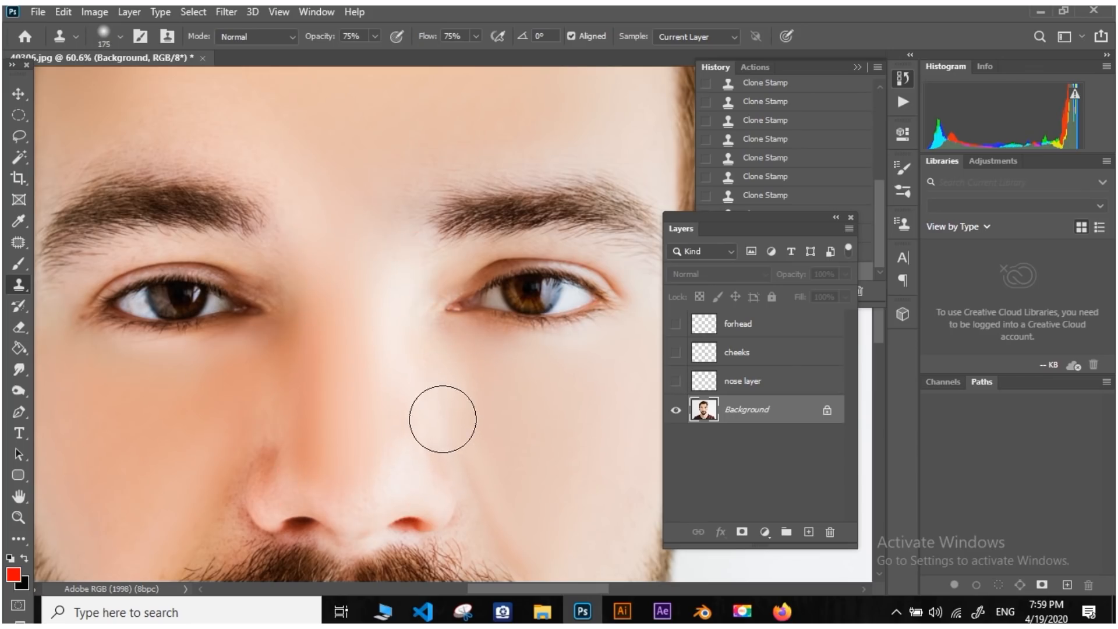
key("bracketright")
key("bracketright")
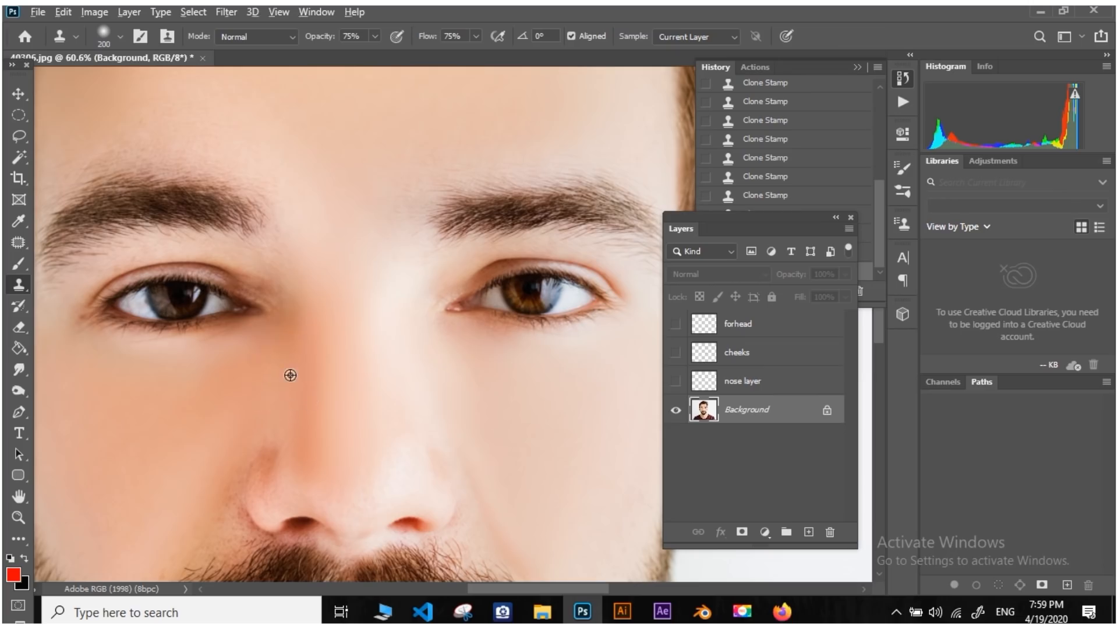
Check the retouched nose and surrounding skin, and enlarge the clone brush to 400
scroll(253, 425, "down", 3)
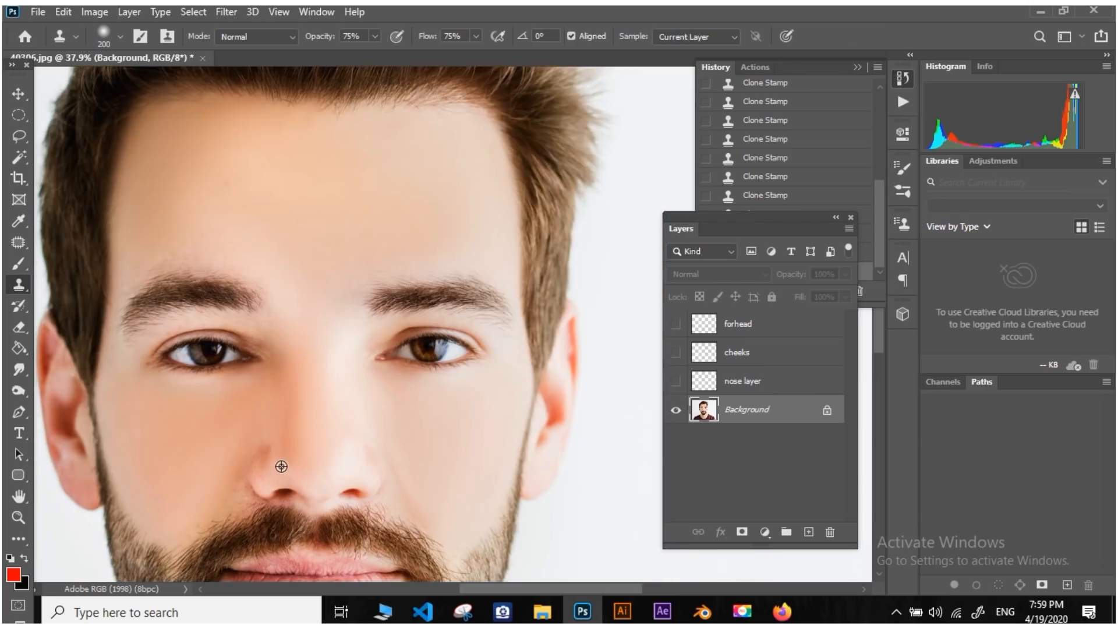
scroll(367, 346, "up", 2)
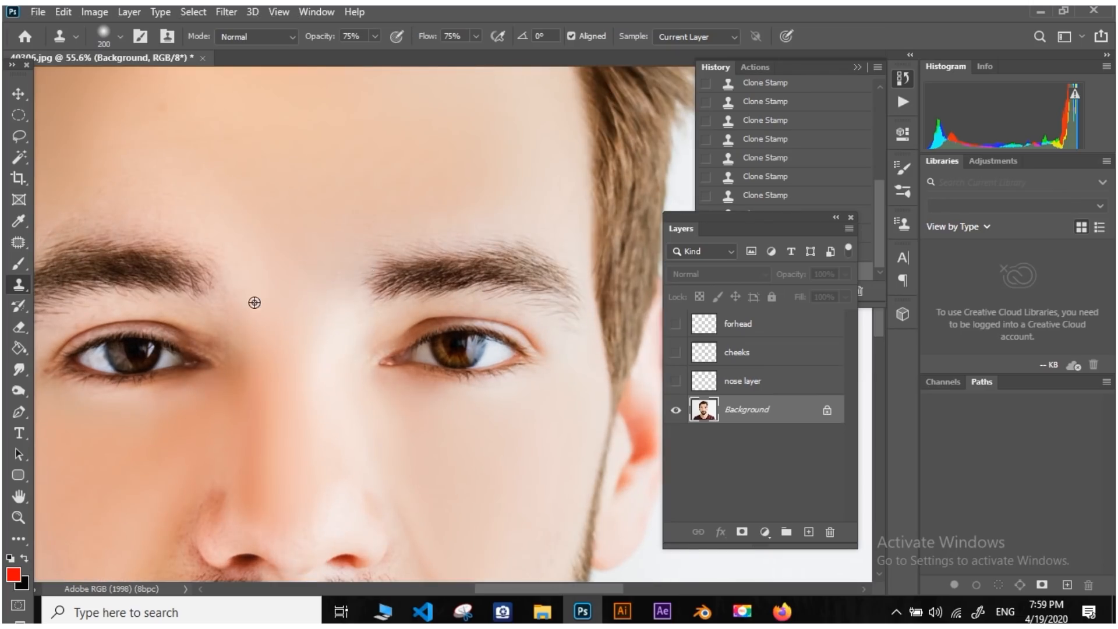
scroll(510, 365, "down", 6)
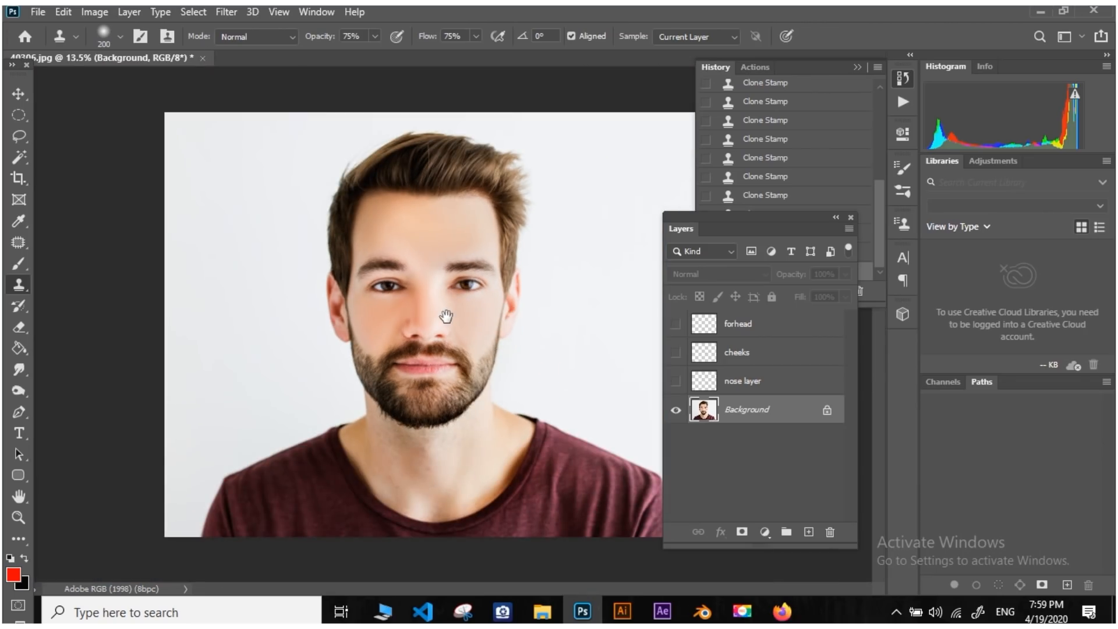
scroll(450, 302, "up", 3)
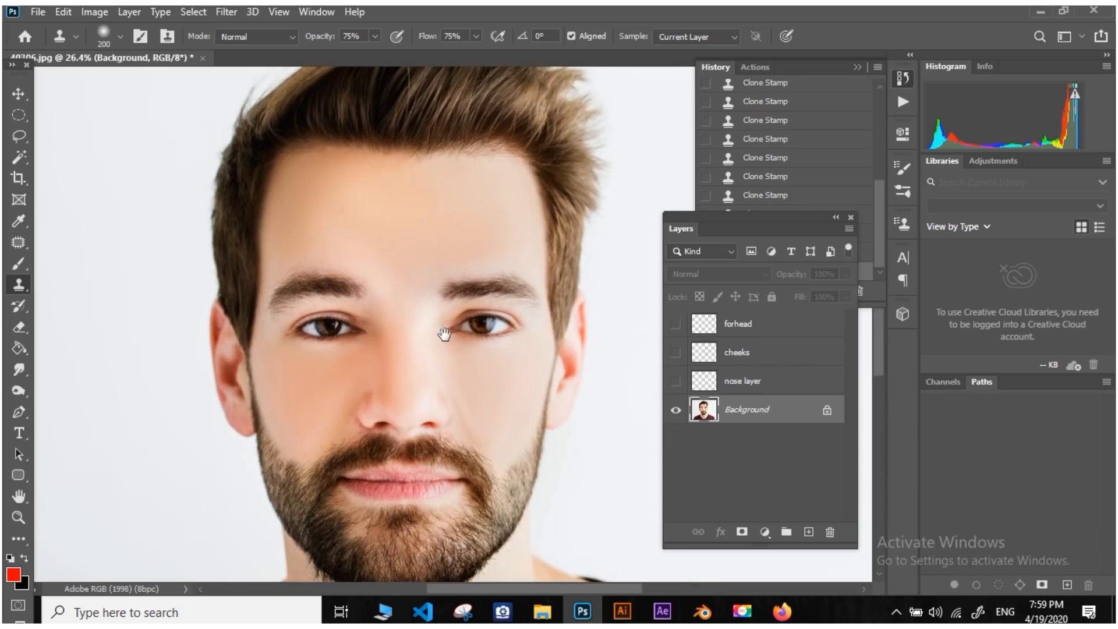
scroll(431, 322, "up", 3)
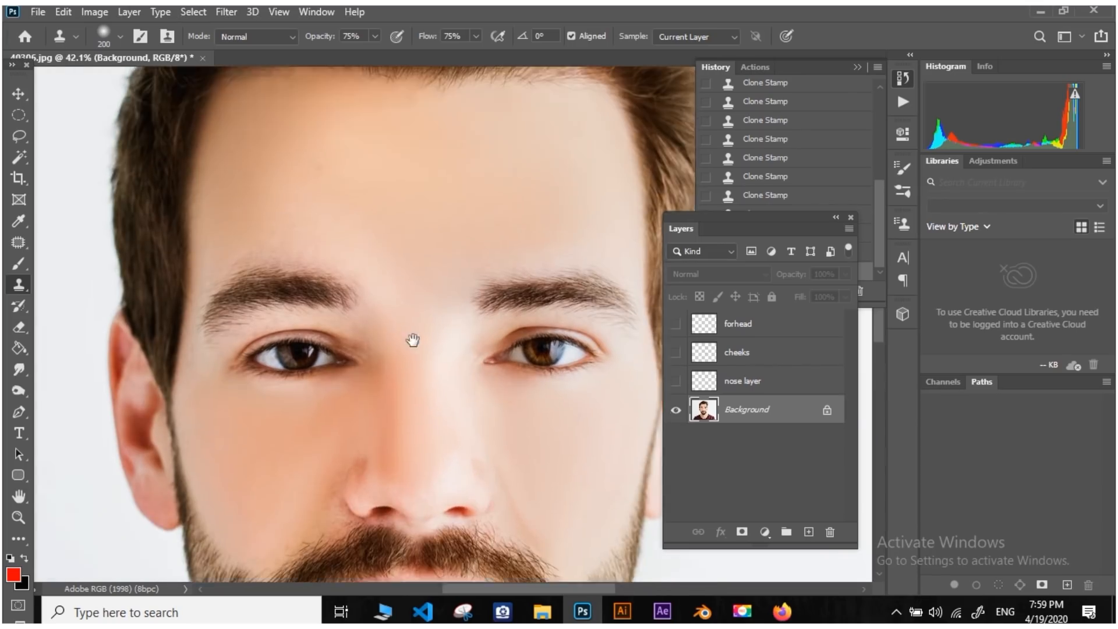
key("bracketright")
key("bracketright")
key("bracketright")
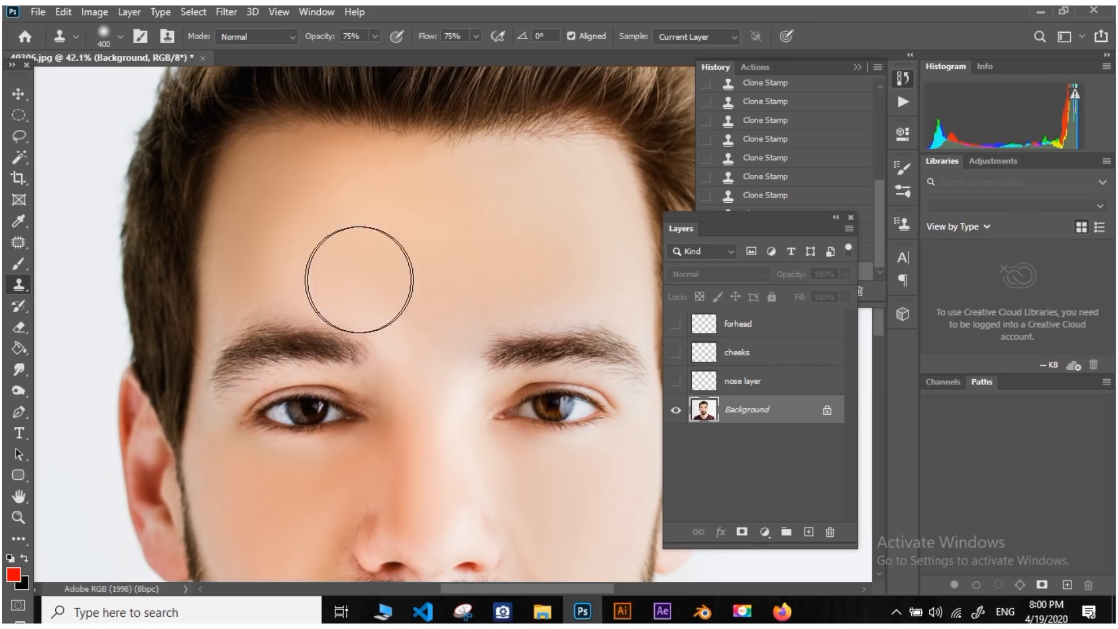
Examine the retouched forehead, cheeks and nose for even skin tone across the whole face
scroll(359, 280, "down", 3)
scroll(396, 274, "down", 1)
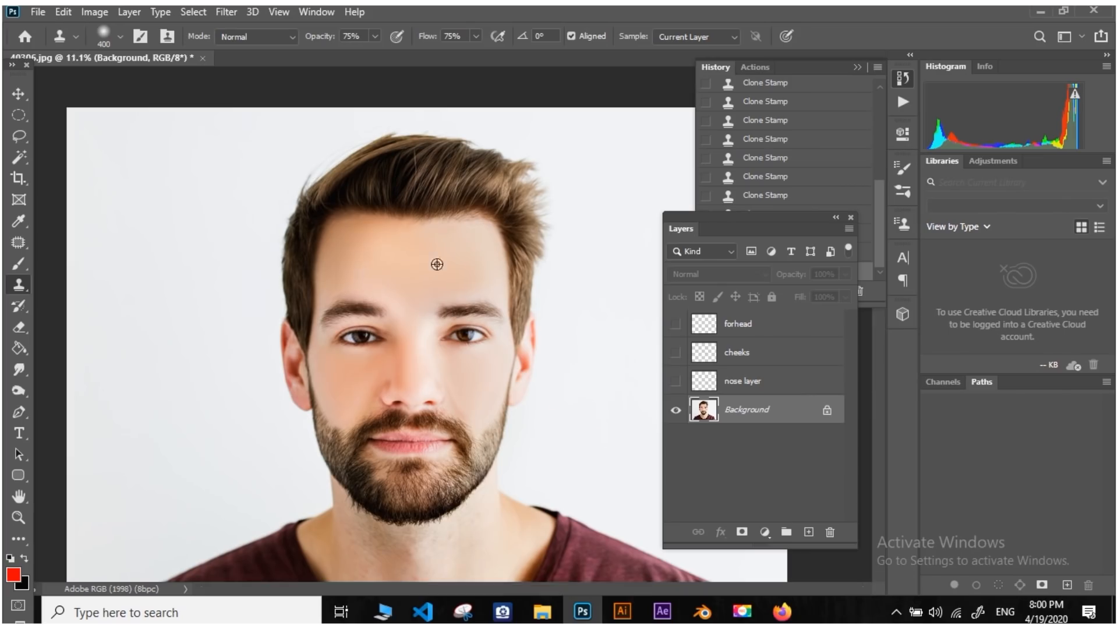
scroll(437, 262, "down", 1)
scroll(412, 232, "up", 2)
left_click_drag(460, 209, 414, 232)
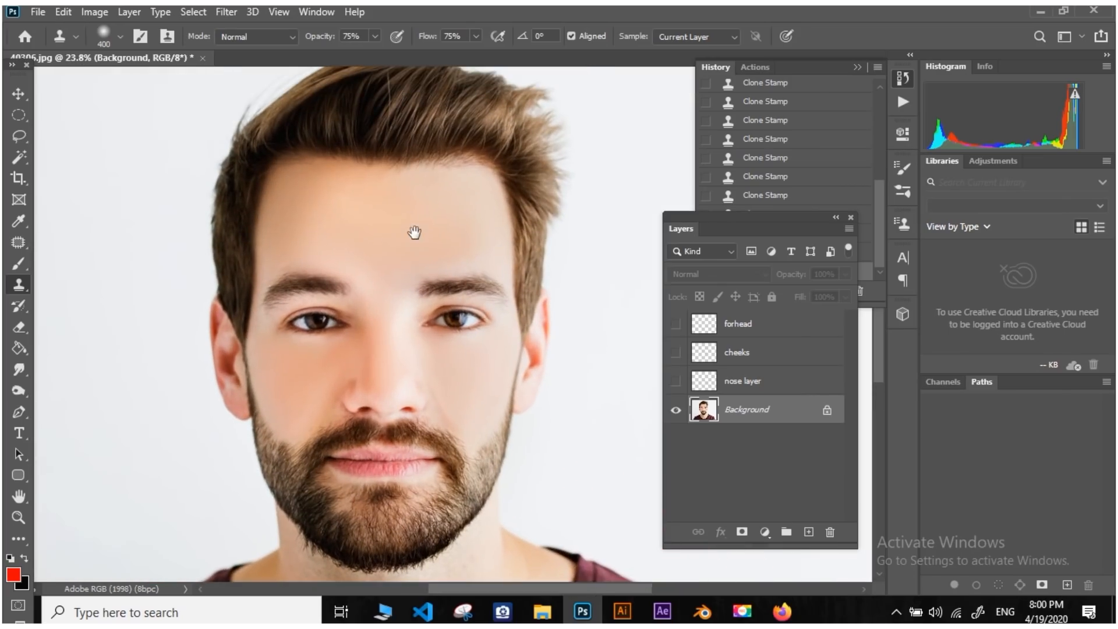
mouse_move(424, 289)
left_mouse_down()
mouse_move(404, 274)
mouse_move(413, 280)
left_mouse_up()
scroll(412, 277, "down", 1)
scroll(435, 257, "up", 2)
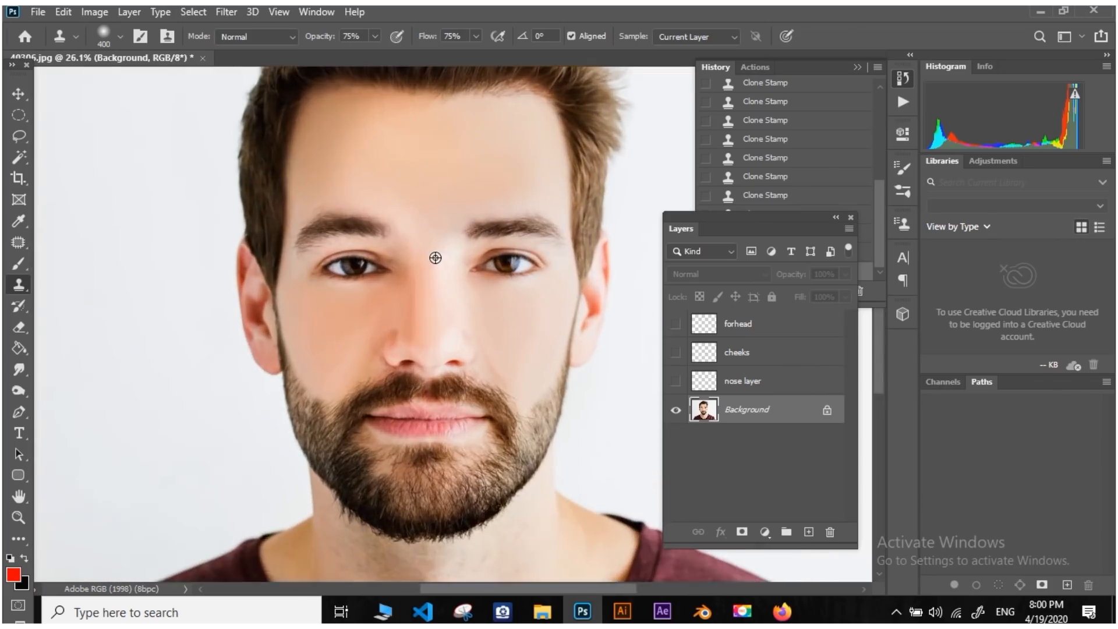
mouse_move(447, 237)
left_mouse_down()
mouse_move(394, 327)
mouse_move(434, 264)
left_mouse_up()
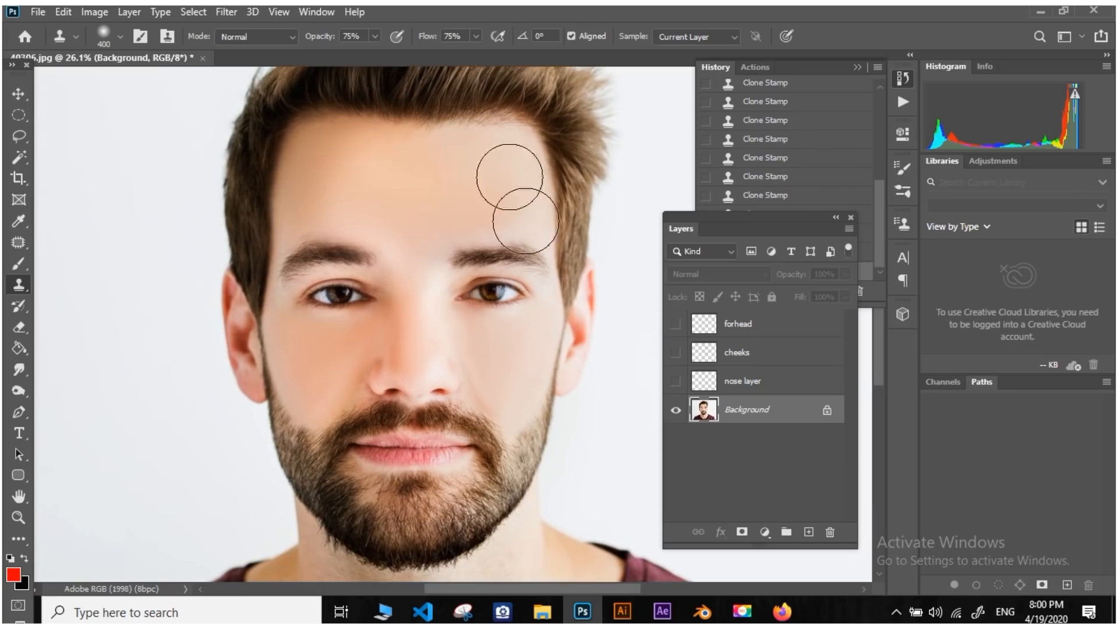
mouse_move(507, 222)
left_mouse_down()
mouse_move(457, 250)
mouse_move(486, 281)
mouse_move(471, 199)
left_mouse_up()
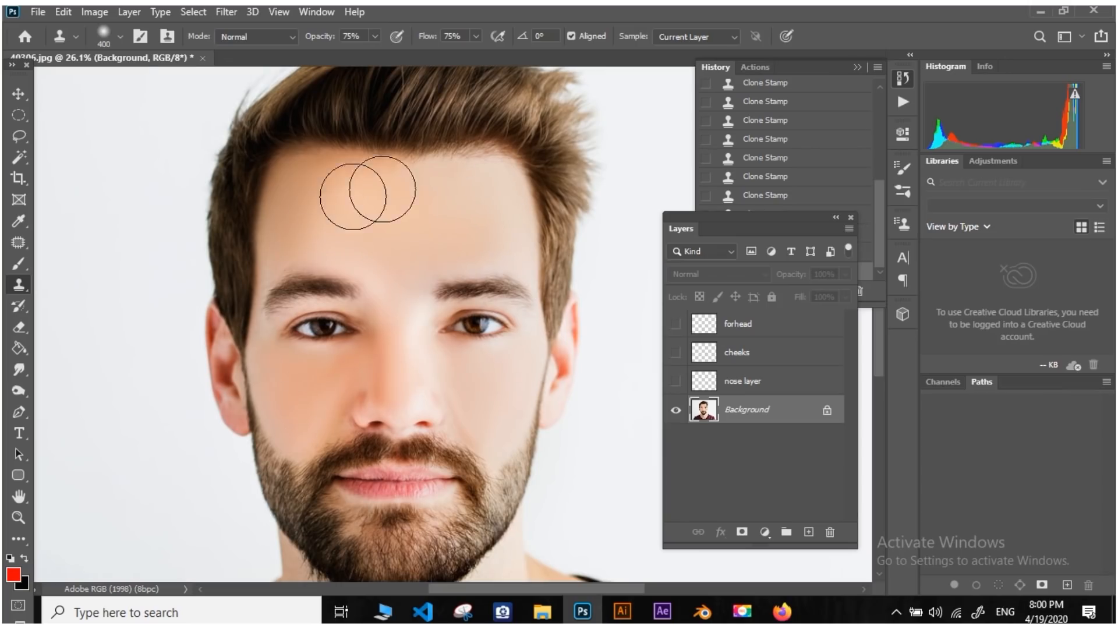
left_click_drag(454, 442, 444, 398)
left_click_drag(444, 351, 468, 406)
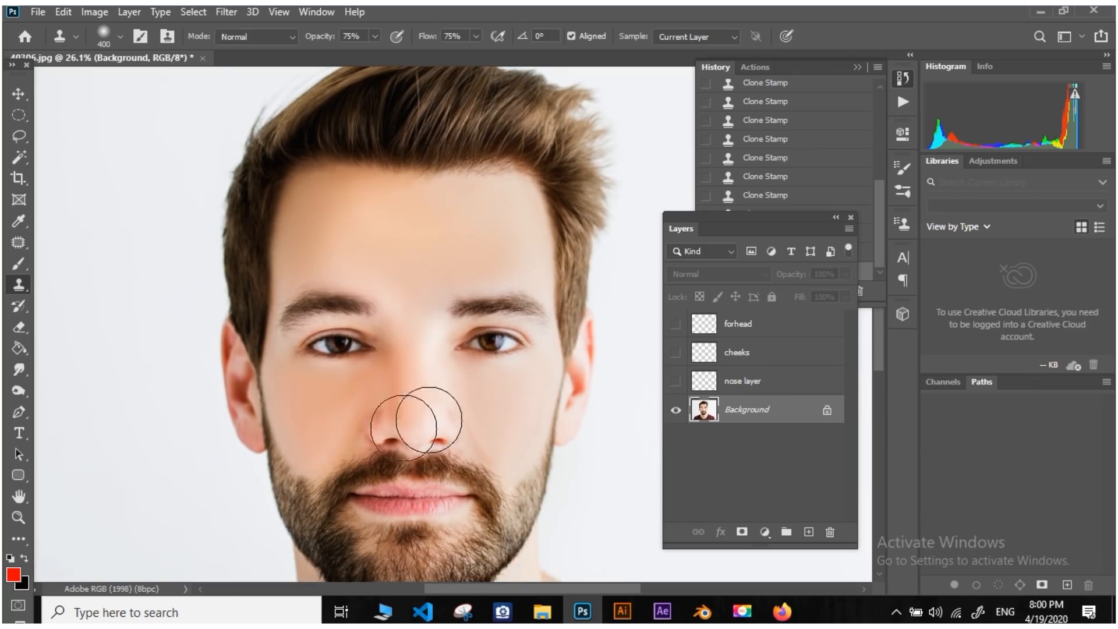
left_click_drag(444, 459, 422, 439)
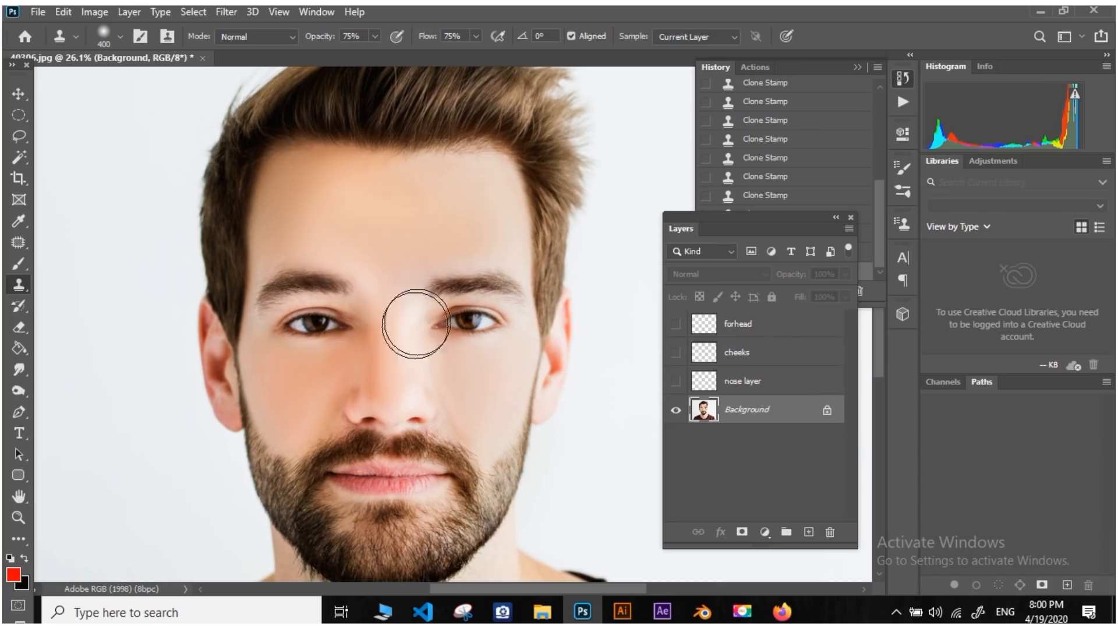
Collapse the floating Layers panel and activate the History Brush with opacity 25% and flow 25%
left_click_drag(759, 215, 903, 214)
left_click(21, 310)
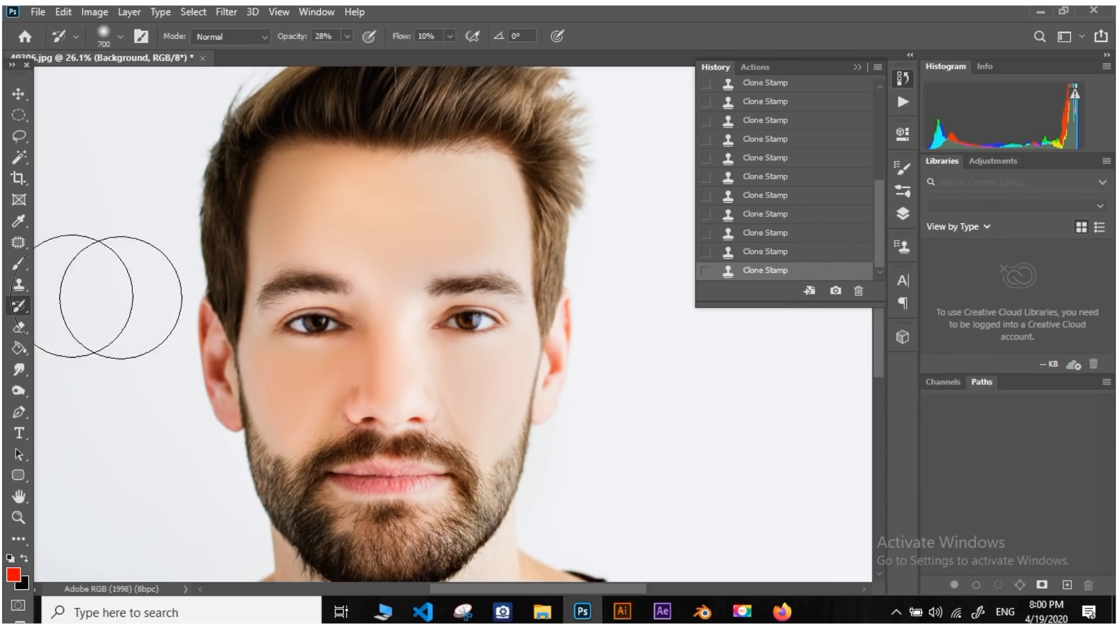
left_click(346, 37)
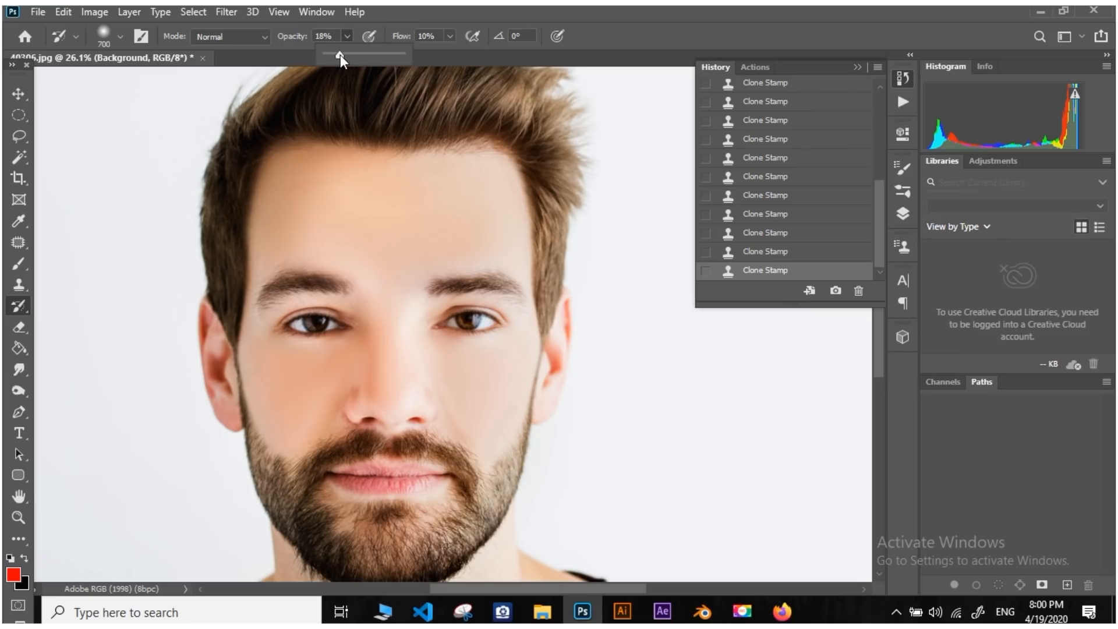
left_click(450, 36)
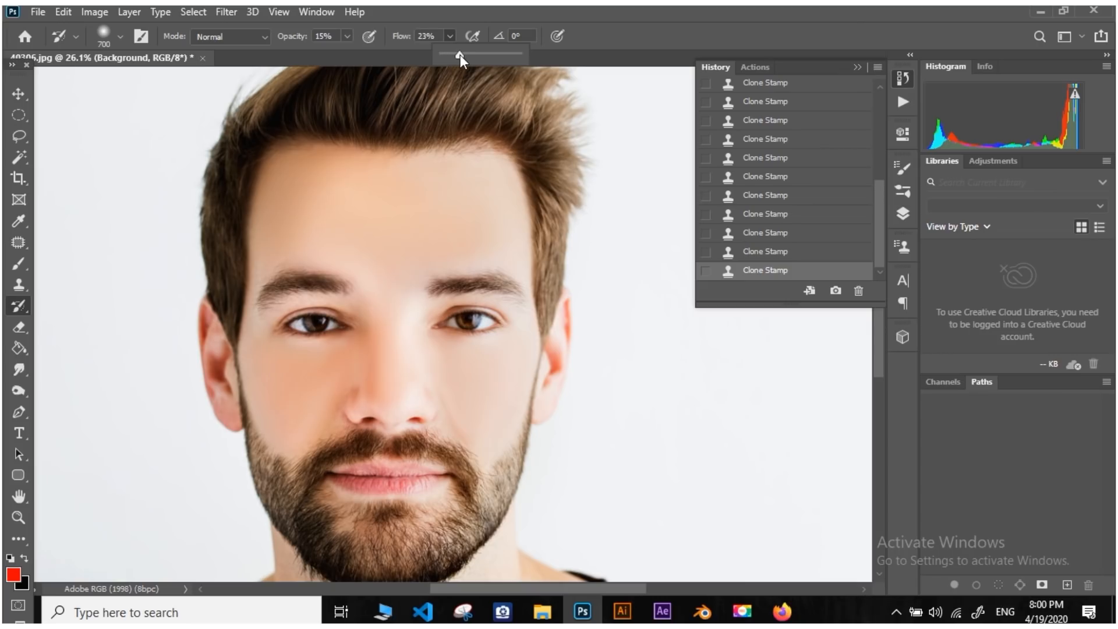
left_click(348, 36)
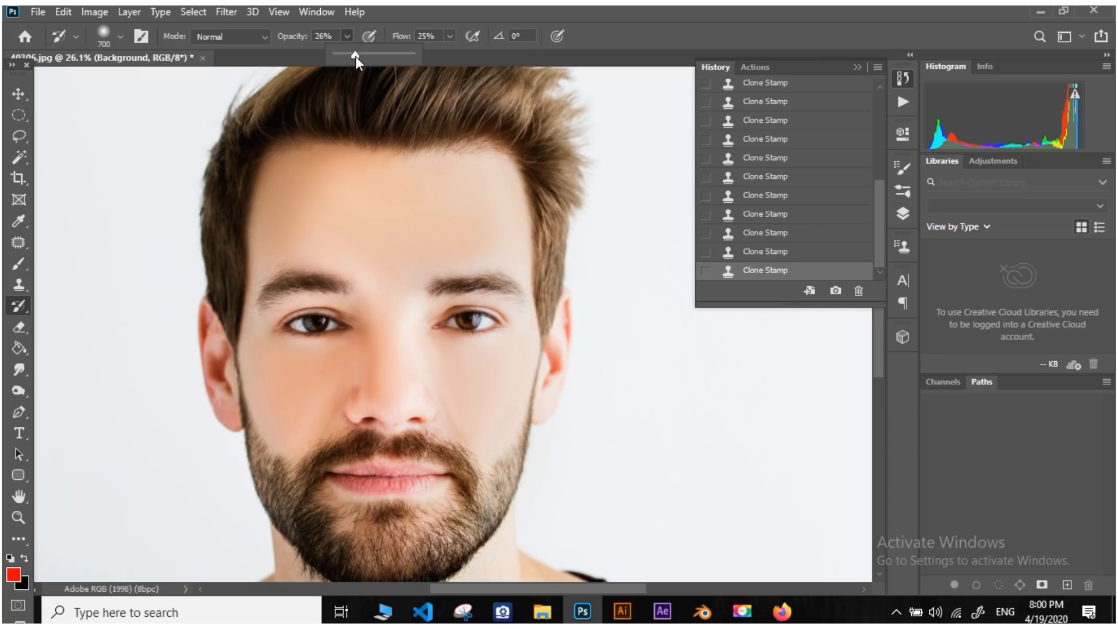
left_click(652, 7)
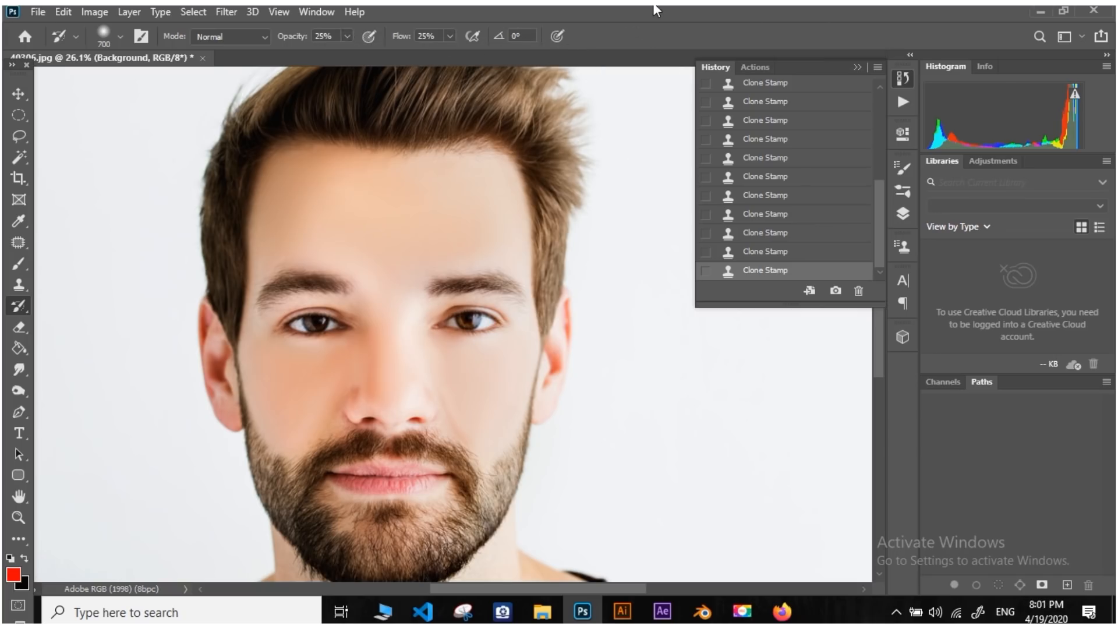
Undock the History panel and restore some original skin texture on both cheeks and the nose with the History Brush at 700
left_click_drag(797, 62, 756, 111)
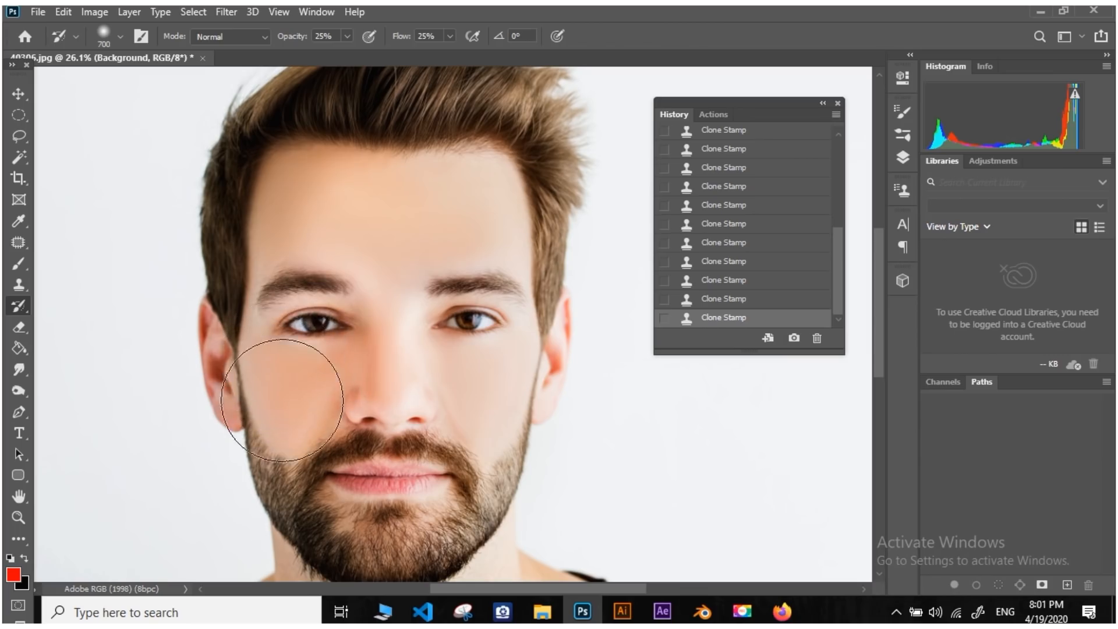
mouse_move(295, 349)
left_mouse_down()
mouse_move(261, 357)
mouse_move(287, 386)
left_mouse_up()
left_click(276, 391)
left_click(372, 359)
left_click(391, 343)
left_click(386, 374)
left_click(429, 380)
left_click(388, 337)
left_click(531, 394)
left_click(497, 384)
left_click(486, 397)
left_click(488, 389)
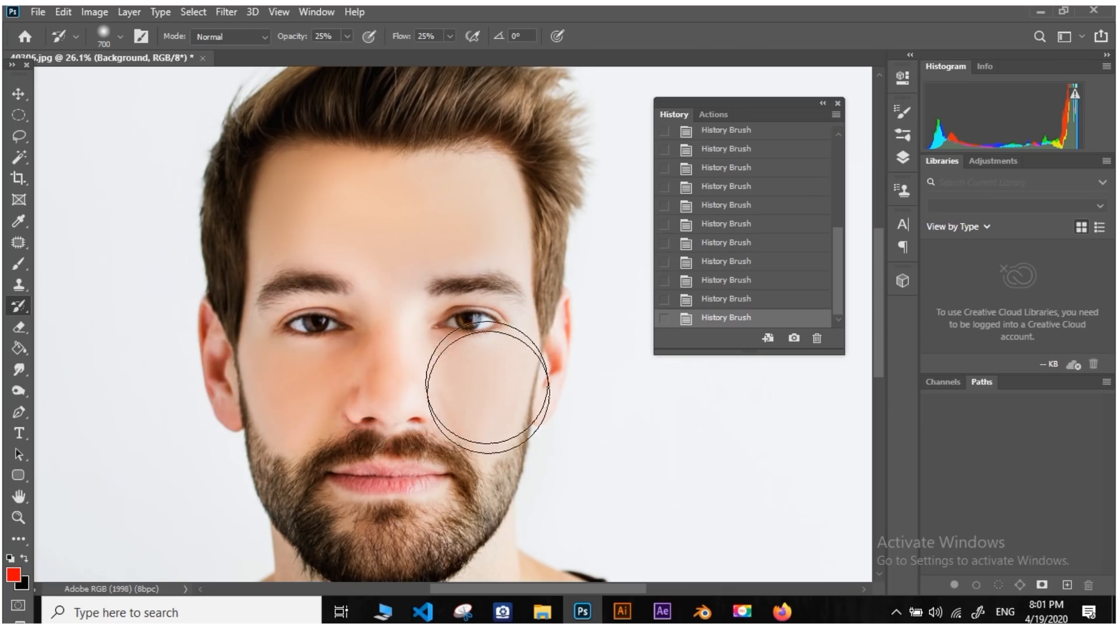
Restore some original texture on the forehead with the History Brush, then set the brush size to 500
mouse_move(382, 209)
left_mouse_down()
mouse_move(359, 239)
mouse_move(330, 203)
mouse_move(300, 205)
mouse_move(428, 231)
mouse_move(471, 212)
mouse_move(456, 228)
mouse_move(343, 200)
left_mouse_up()
key("bracketleft")
key("bracketleft")
key("bracketleft")
key("bracketleft")
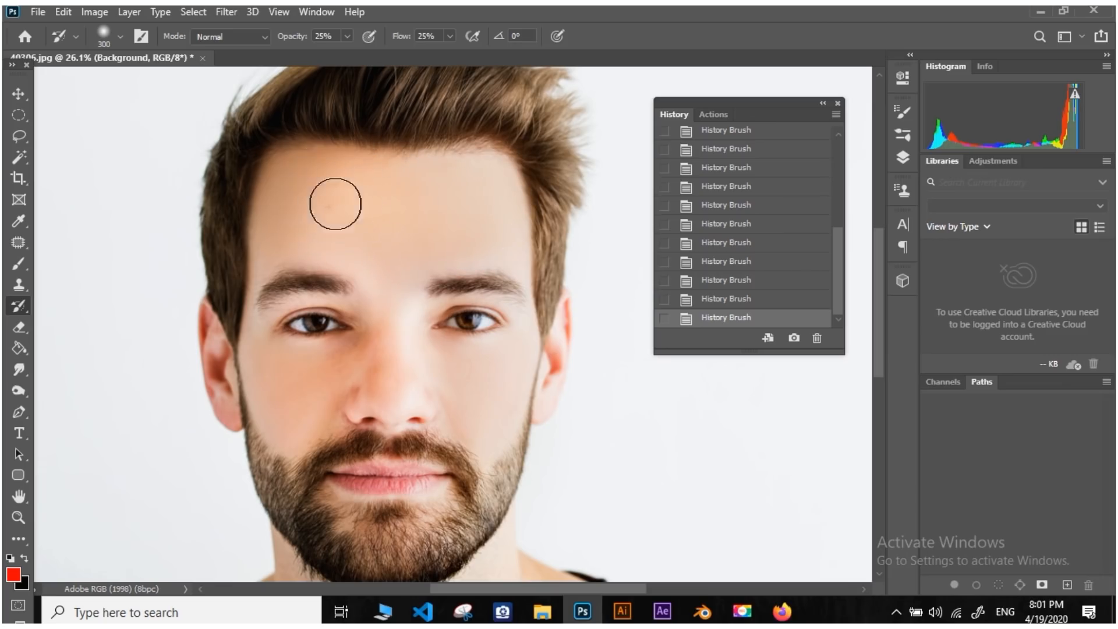
key("bracketright")
key("bracketright")
key("bracketright")
key("bracketright")
key("bracketright")
key("bracketright")
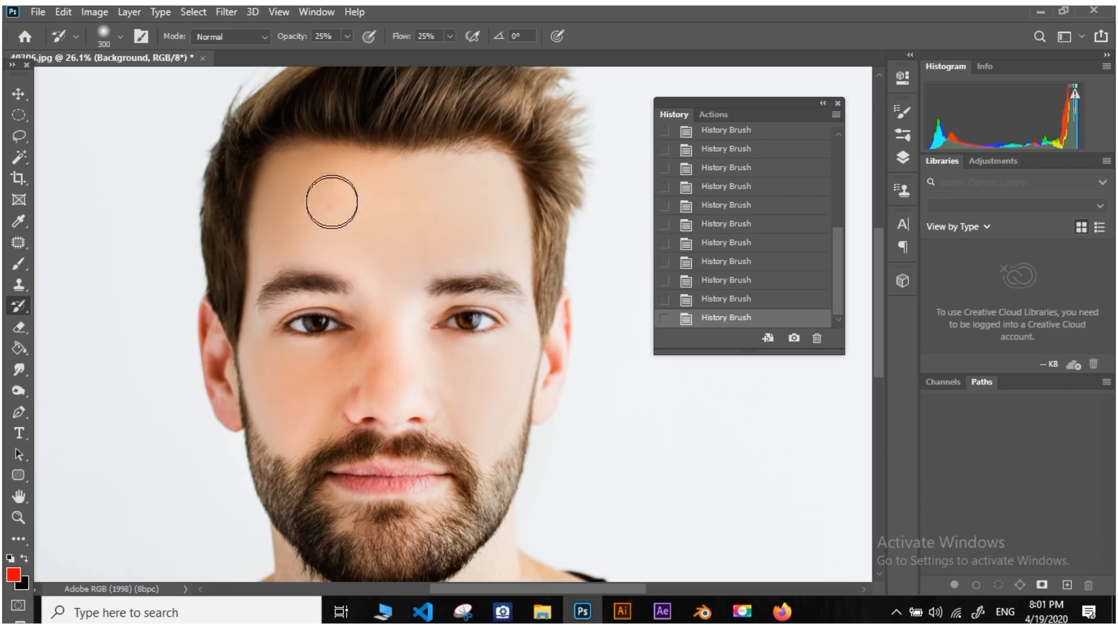
Examine the restored skin texture on the forehead, cheeks and nose at several magnifications
scroll(504, 202, "down", 4)
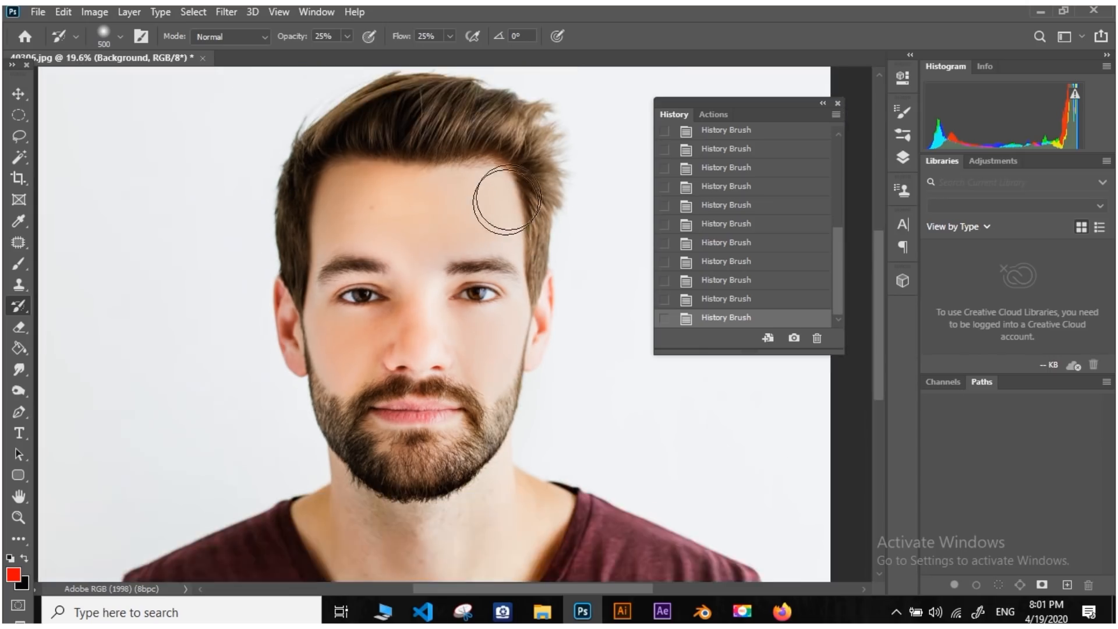
mouse_move(512, 198)
left_mouse_down()
mouse_move(427, 224)
mouse_move(505, 214)
left_mouse_up()
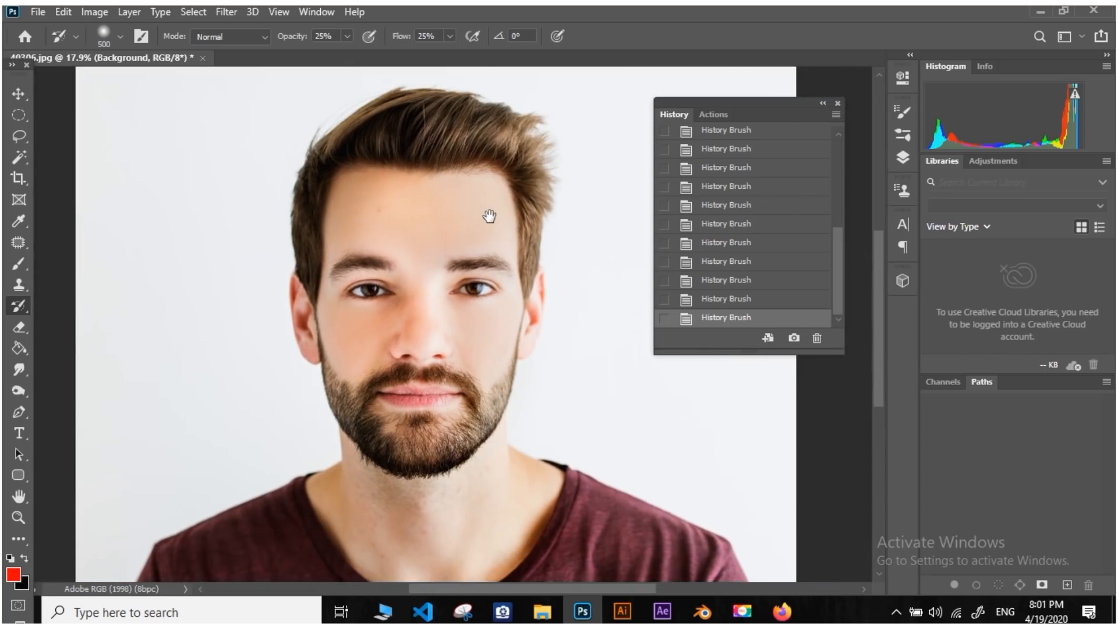
scroll(454, 312, "up", 7)
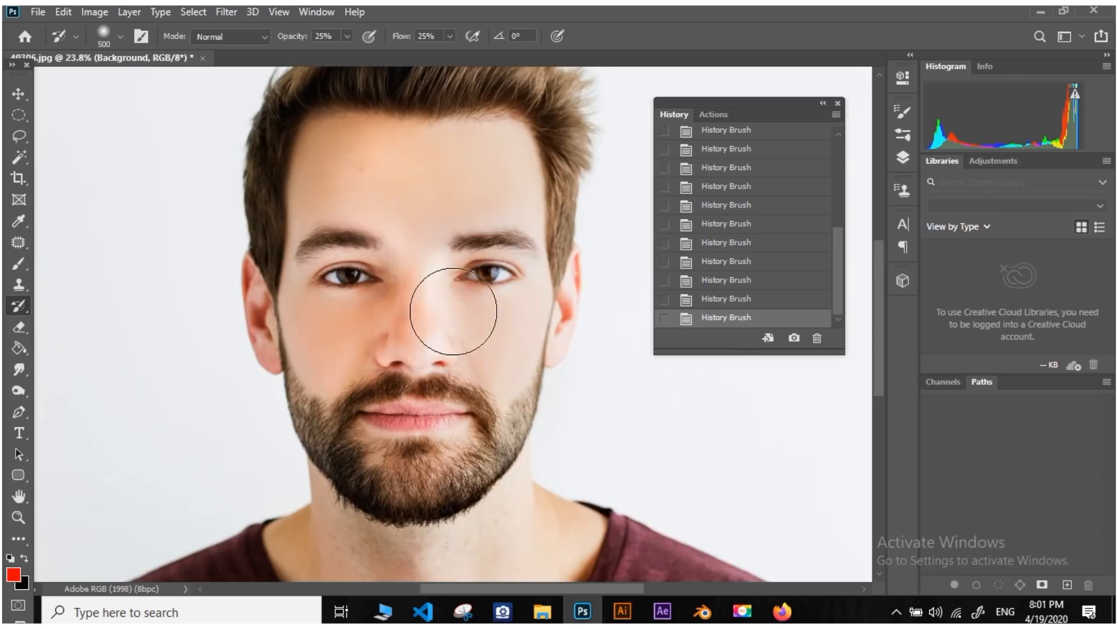
left_click_drag(520, 261, 443, 313)
scroll(436, 291, "down", 5)
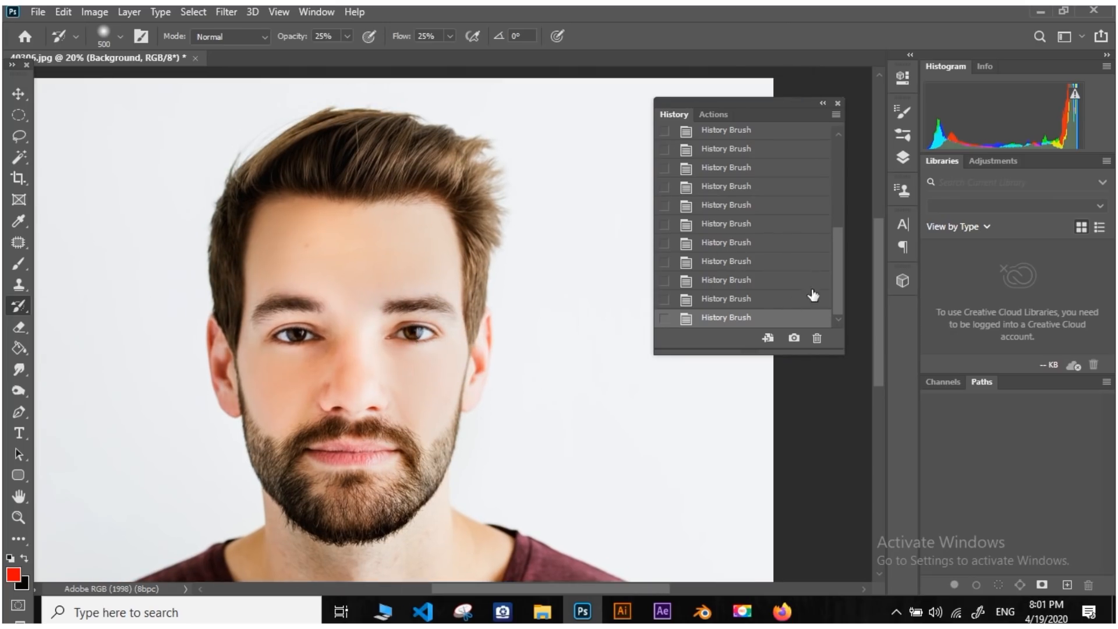
Compare the original 40306.jpg snapshot with the latest History Brush state twice, ending on the retouched version
left_click_drag(838, 270, 819, 152)
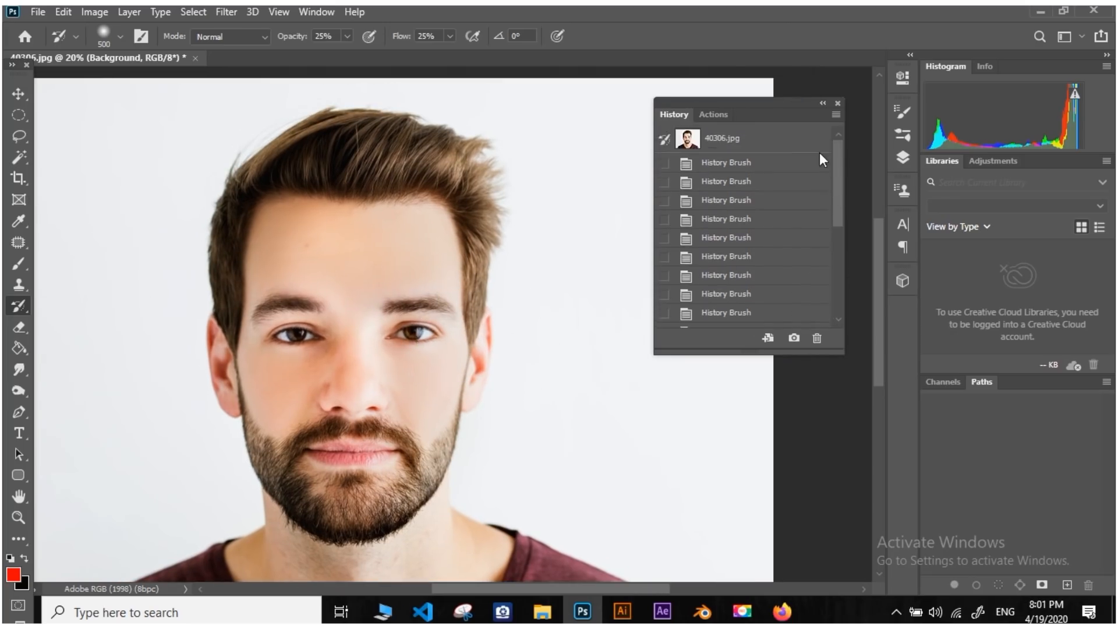
scroll(466, 330, "up", 3)
left_click_drag(466, 330, 515, 282)
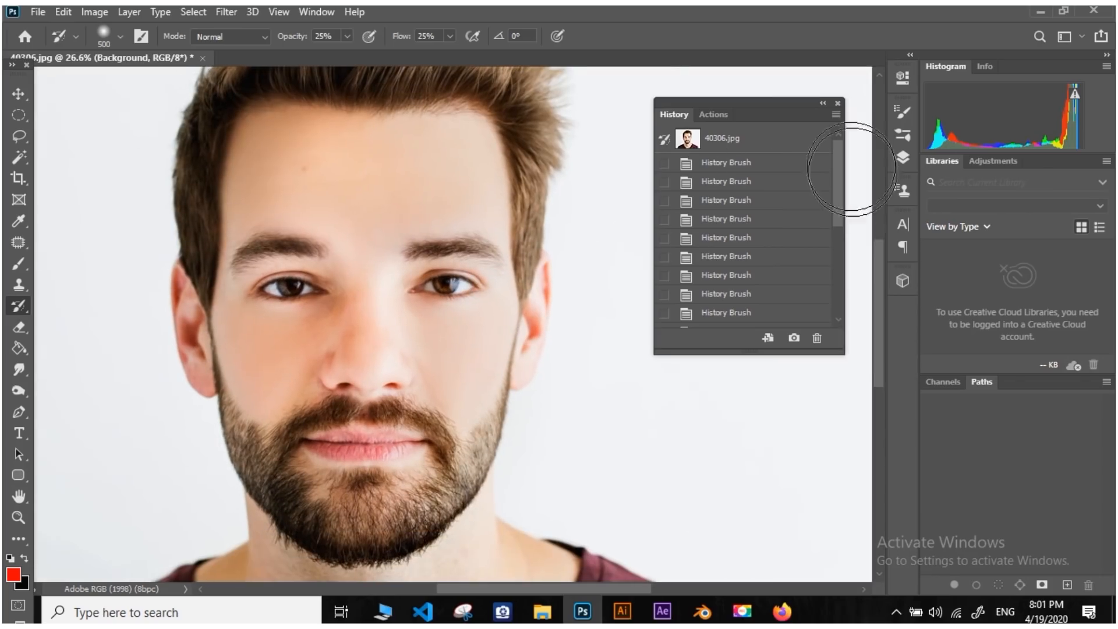
left_click(743, 141)
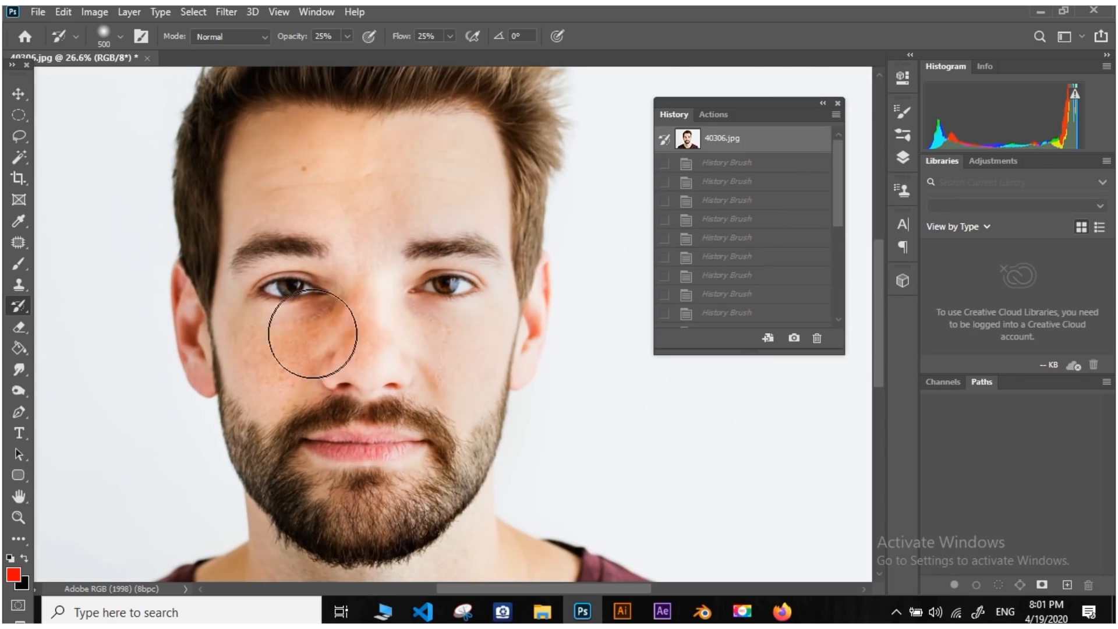
scroll(777, 274, "down", 1)
scroll(773, 266, "down", 1)
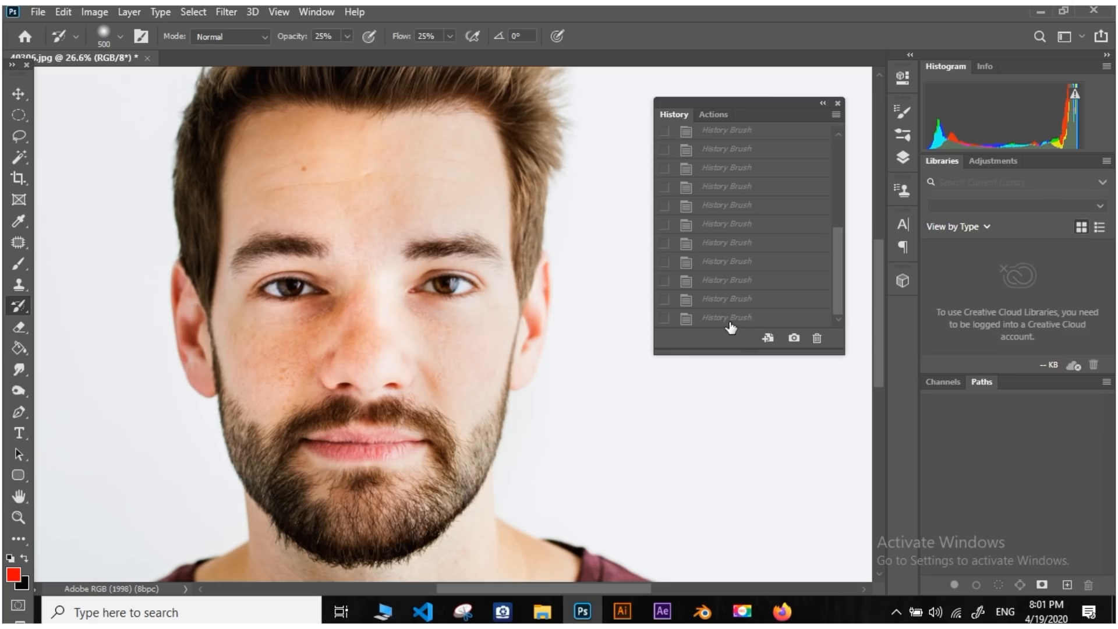
left_click(728, 322)
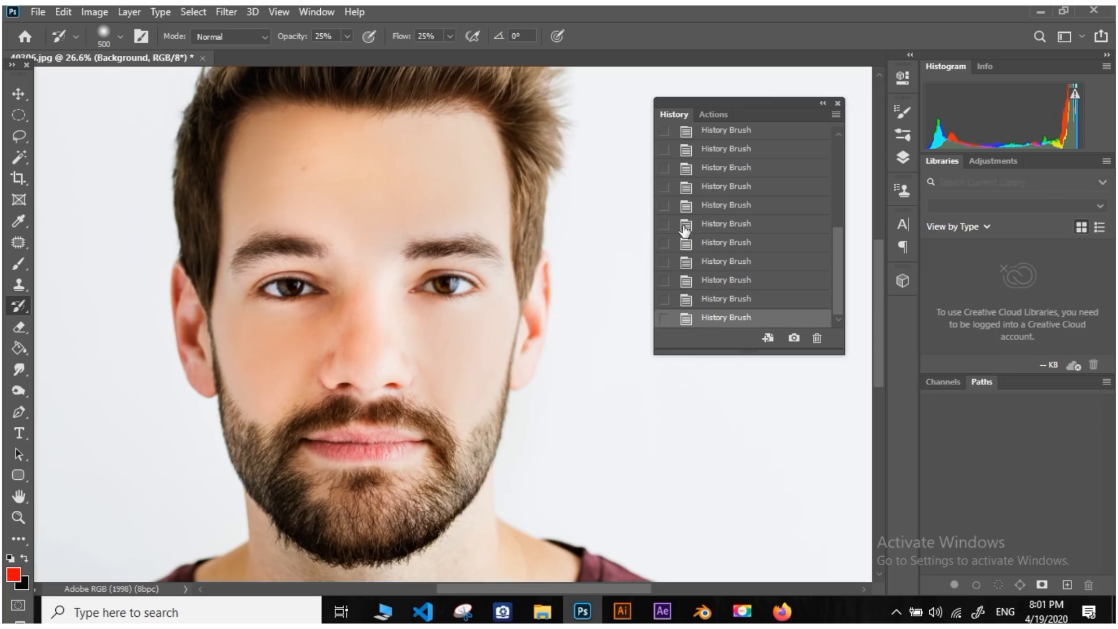
scroll(752, 218, "up", 2)
left_click(731, 145)
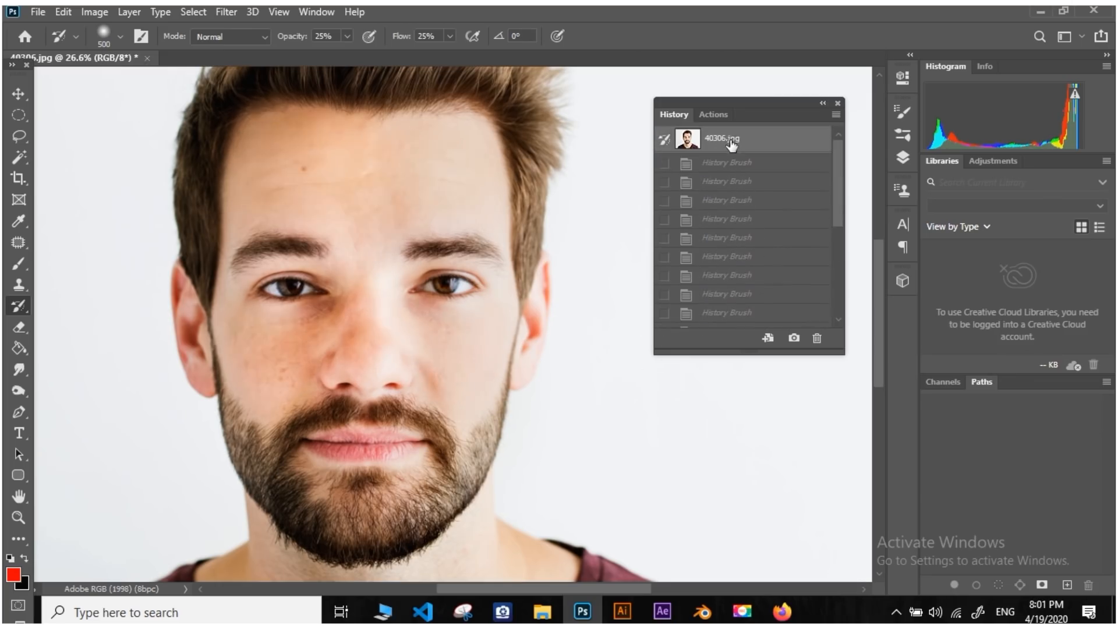
scroll(734, 246, "down", 2)
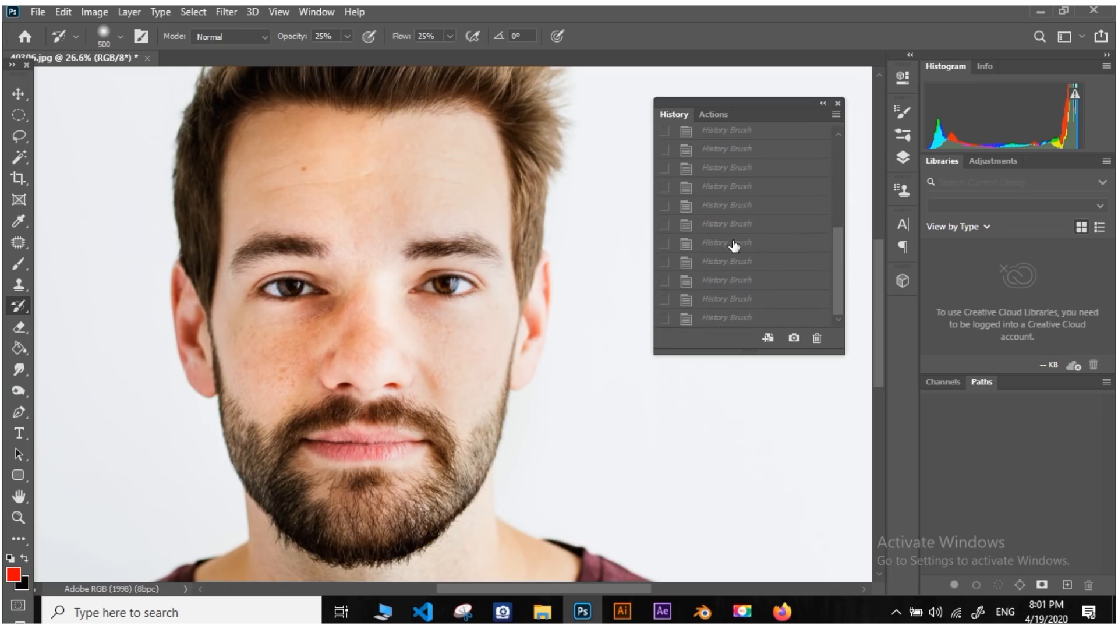
left_click(725, 319)
Review the retouched portrait as a whole and inspect the skin around the eyes and nose up close
scroll(395, 406, "down", 5)
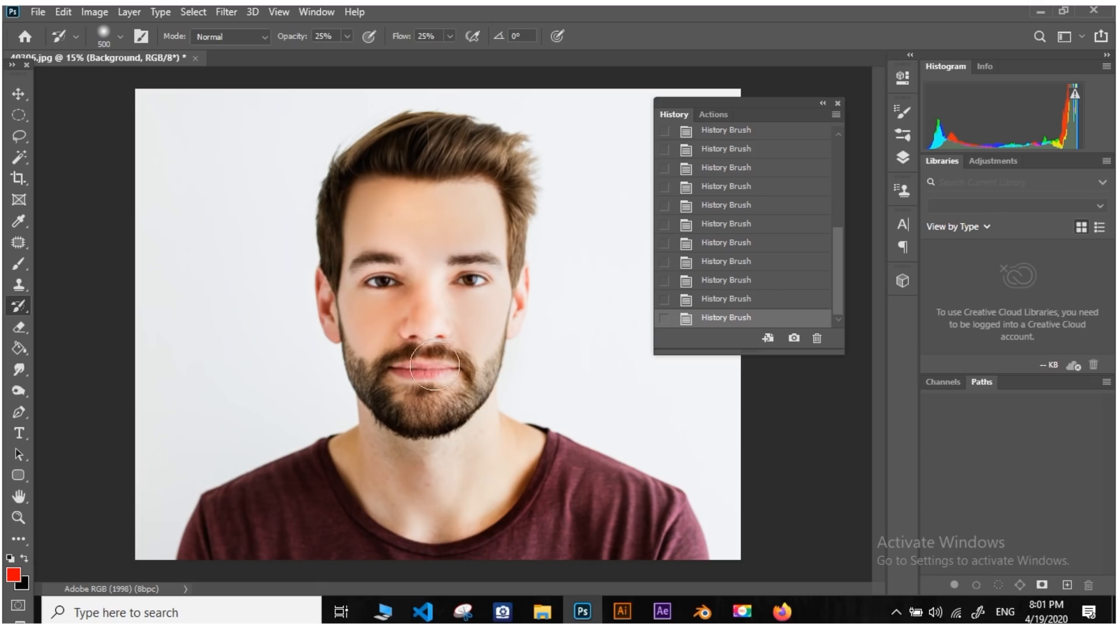
scroll(469, 281, "up", 4)
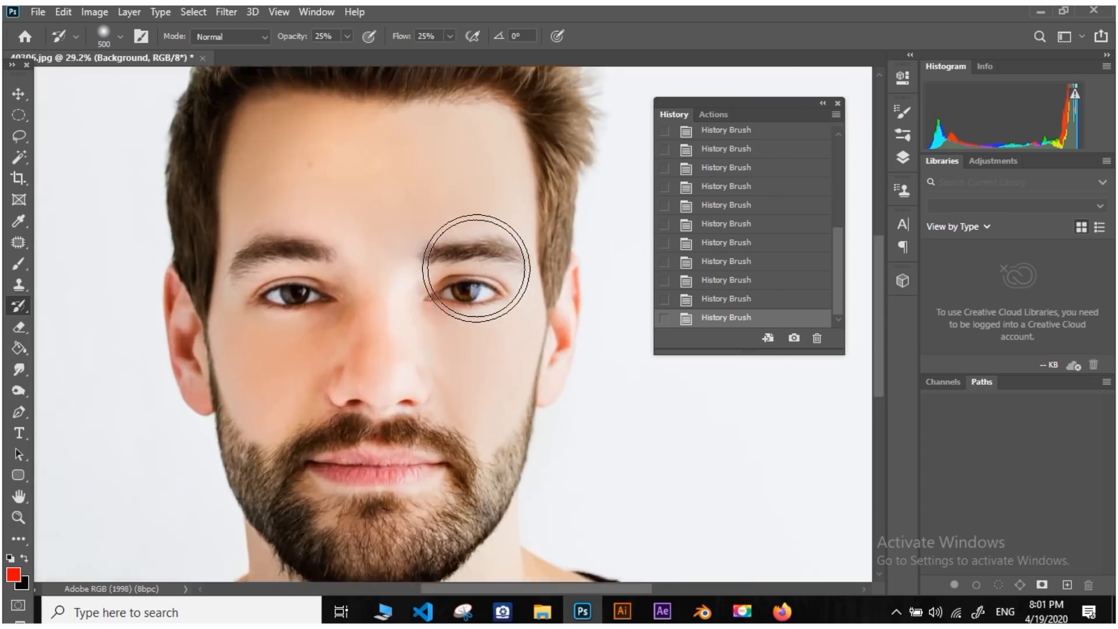
left_click_drag(409, 294, 423, 382)
left_click_drag(436, 330, 445, 269)
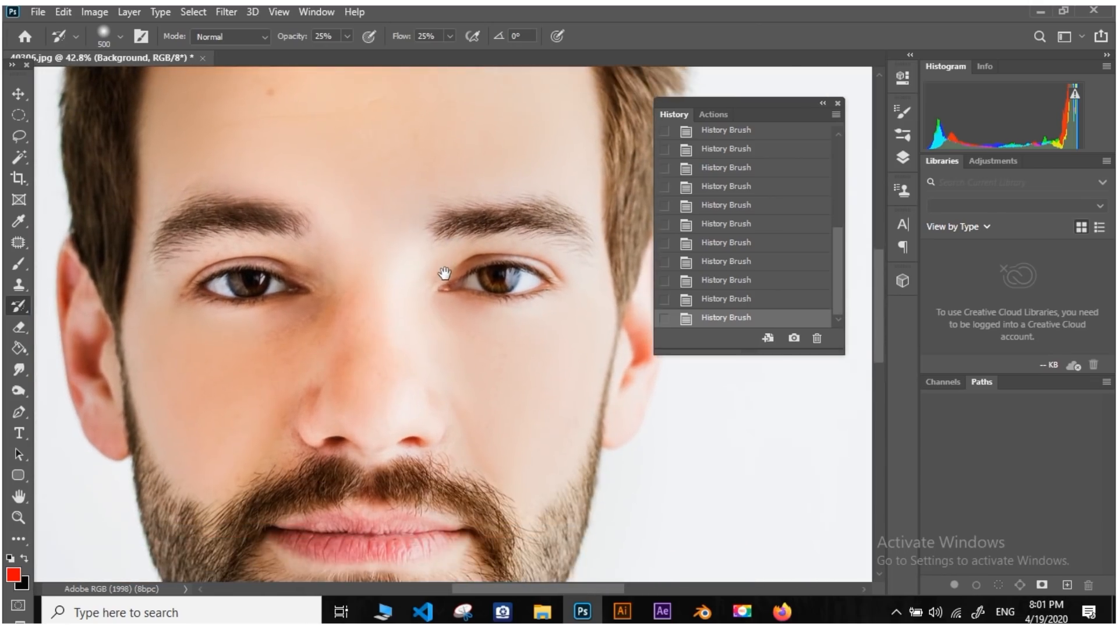
scroll(474, 320, "down", 5)
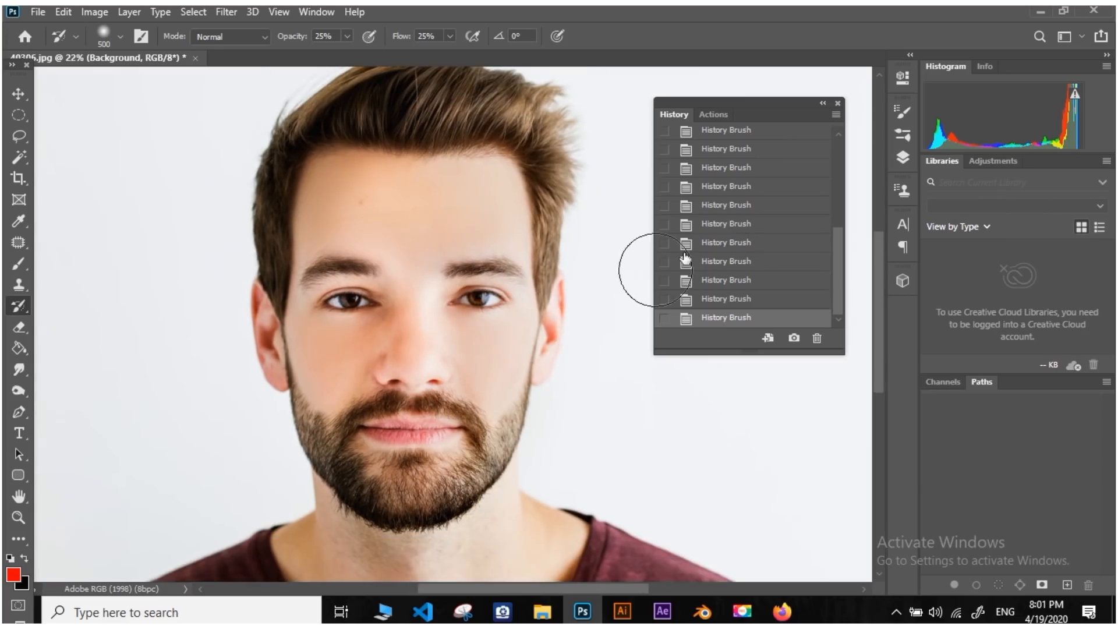
scroll(725, 213, "up", 1)
scroll(726, 203, "down", 1)
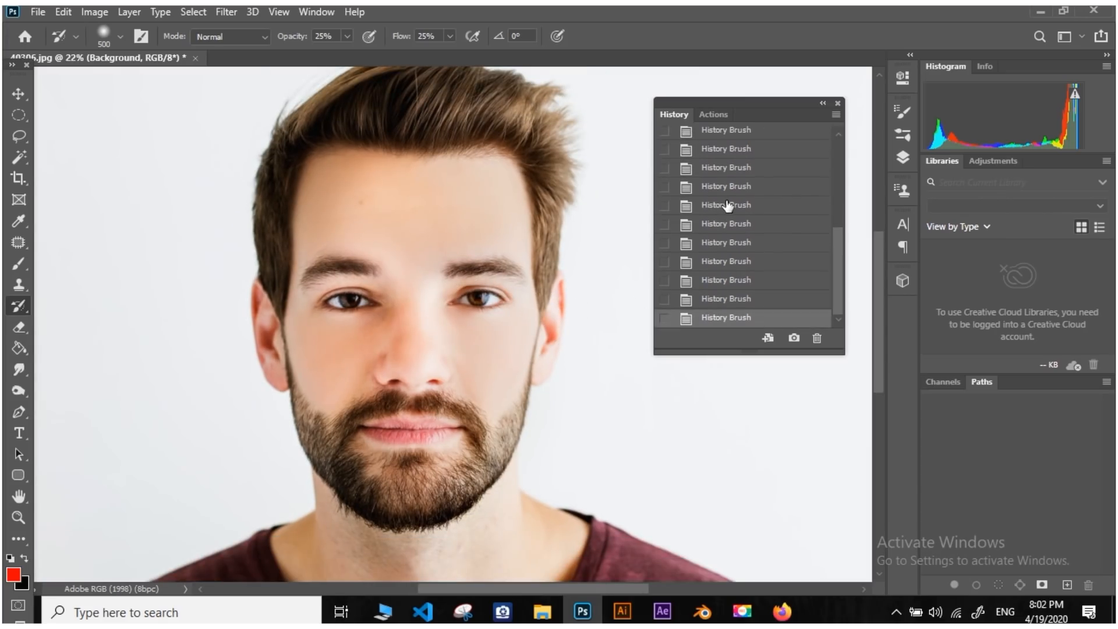